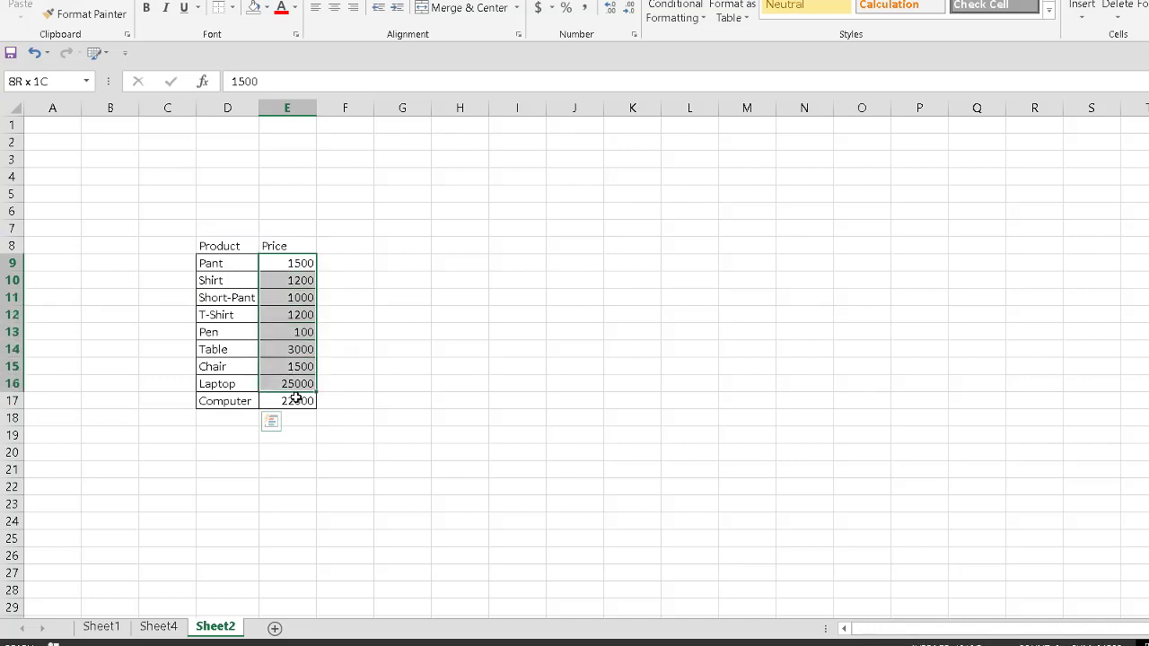
- Examine the product and price table on Sheet2, glancing at the invoice layouts on Sheet1
left_click(458, 363)
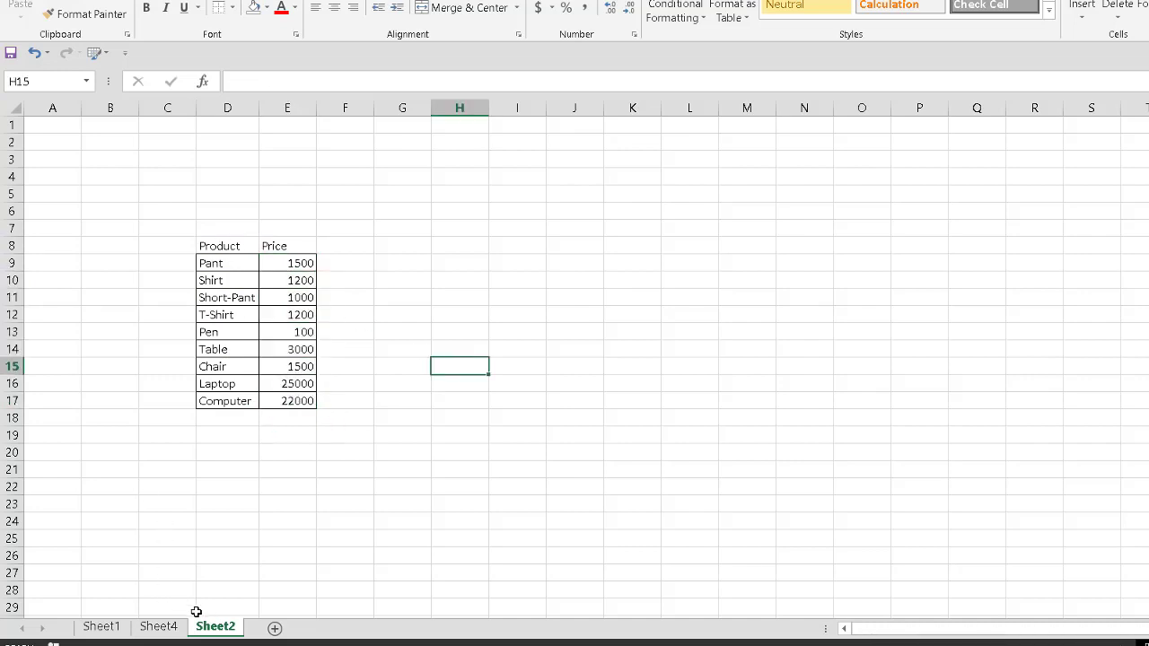
left_click(102, 627)
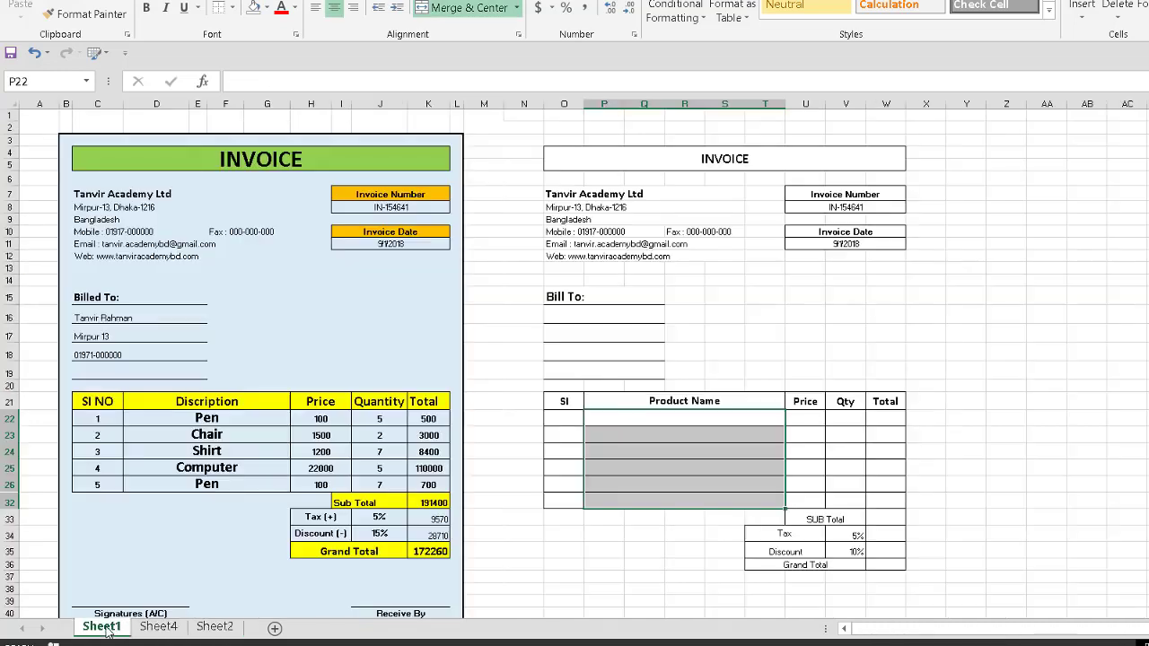
left_click(216, 627)
left_click(210, 247)
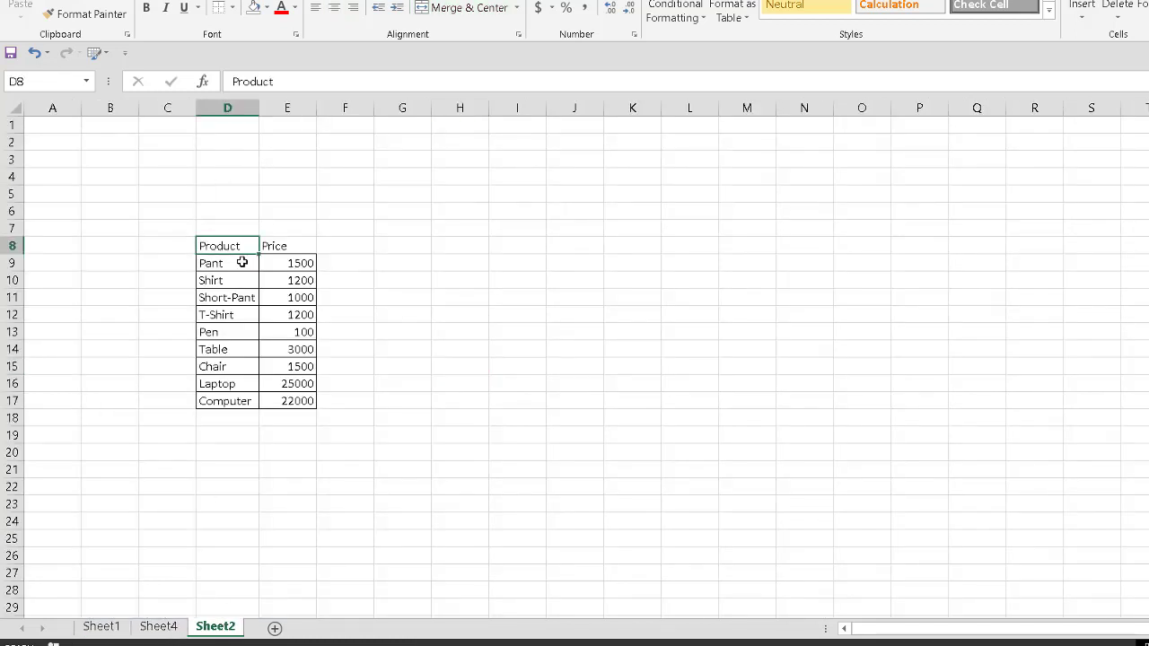
left_click_drag(243, 262, 323, 418)
left_click(458, 368)
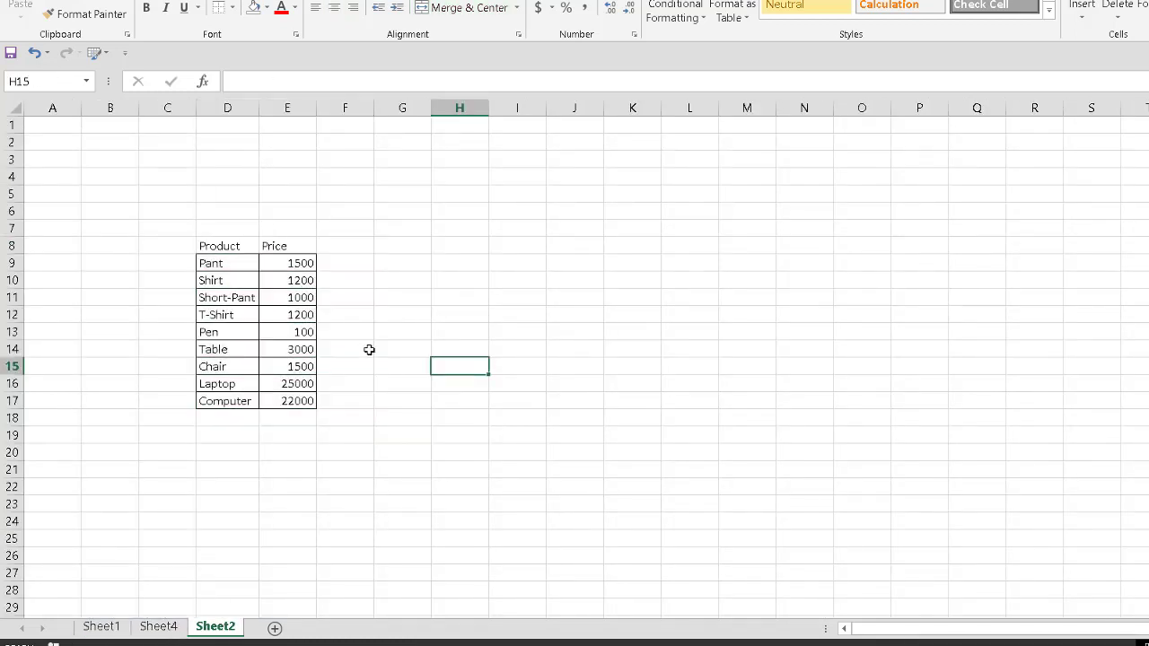
left_click_drag(174, 243, 329, 418)
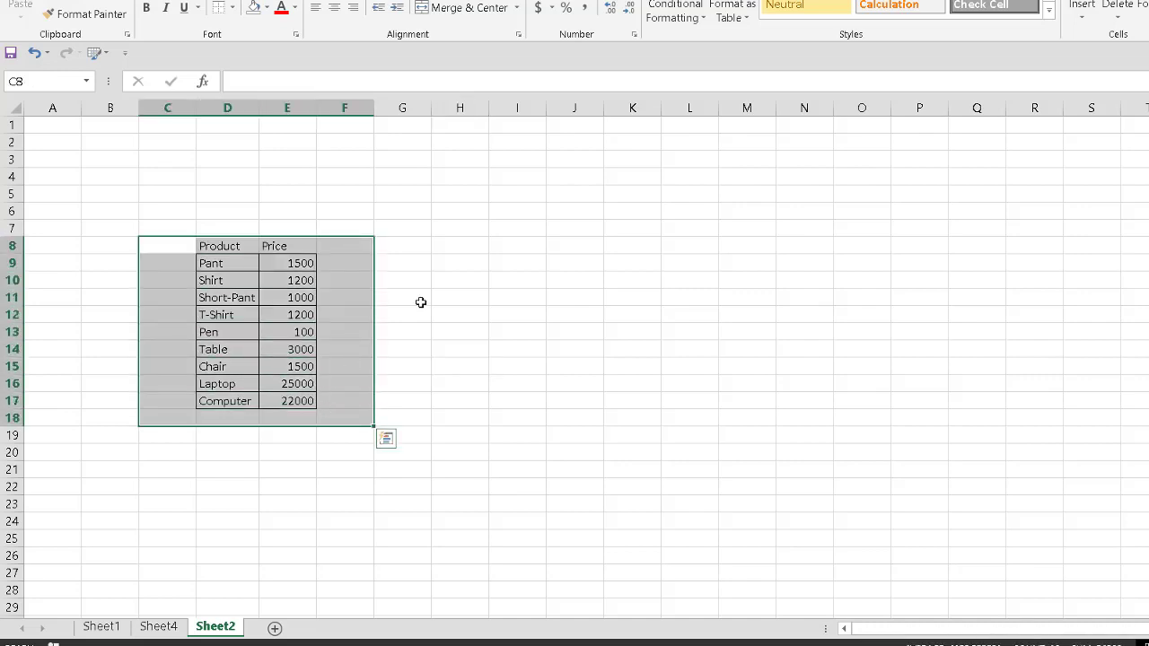
left_click(420, 302)
left_click_drag(184, 228, 323, 418)
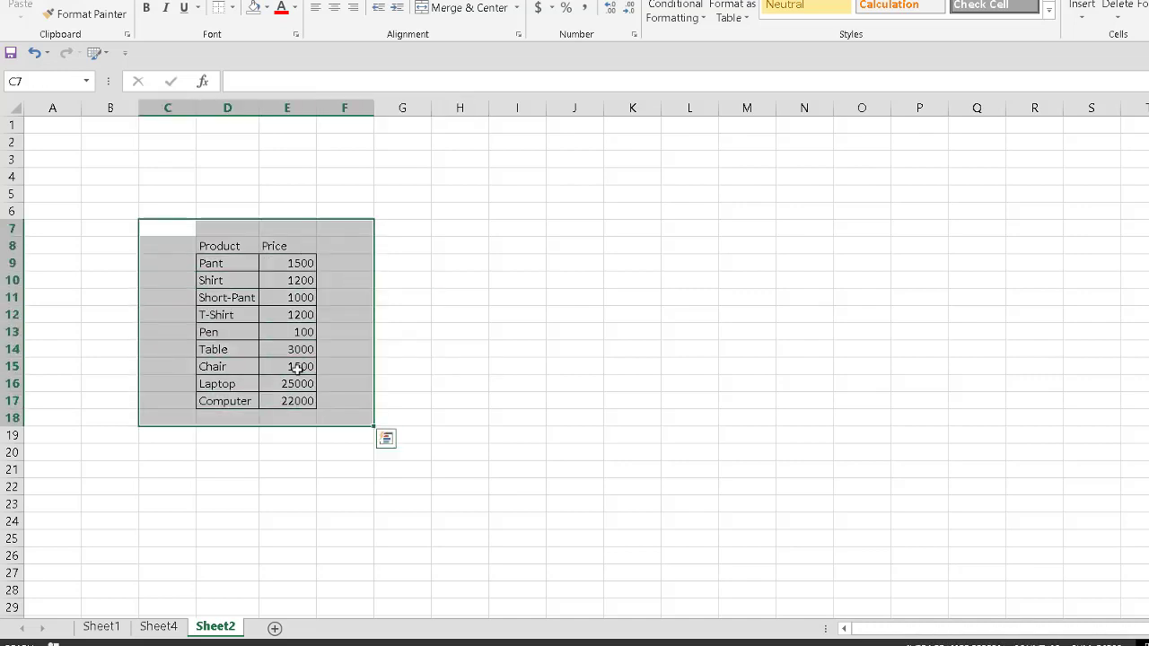
left_click(578, 350)
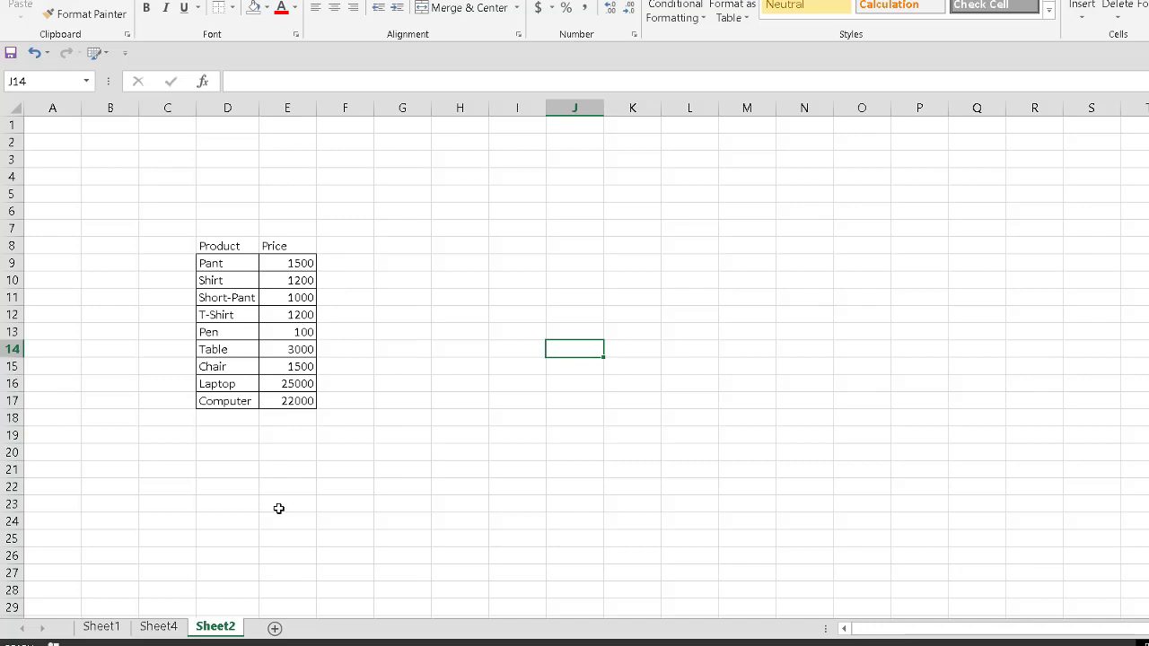
left_click(389, 505)
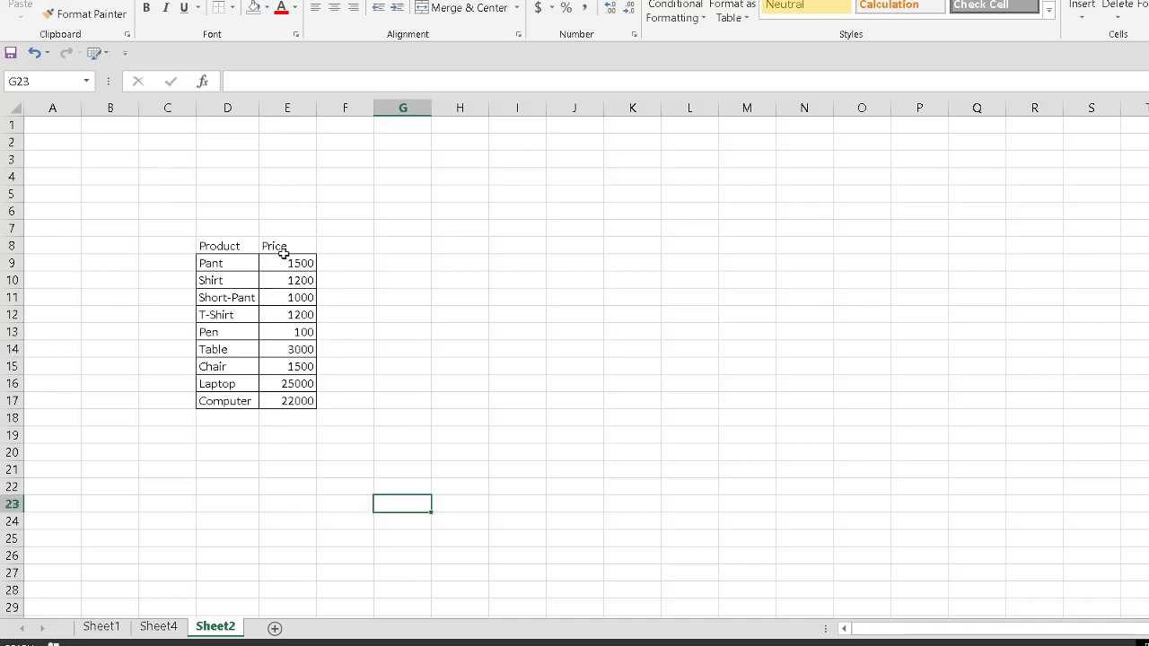
left_click_drag(246, 264, 238, 403)
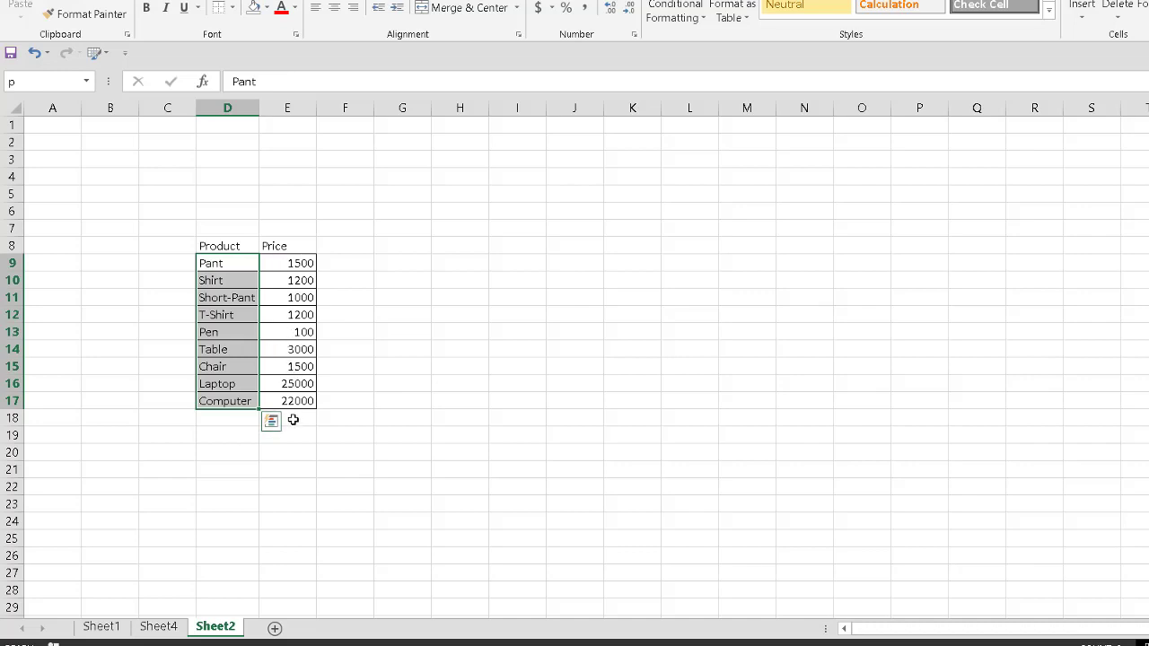
- Check the product choices offered in the first description cell, D22, of the completed invoice on Sheet1
left_click(110, 627)
left_click(713, 419)
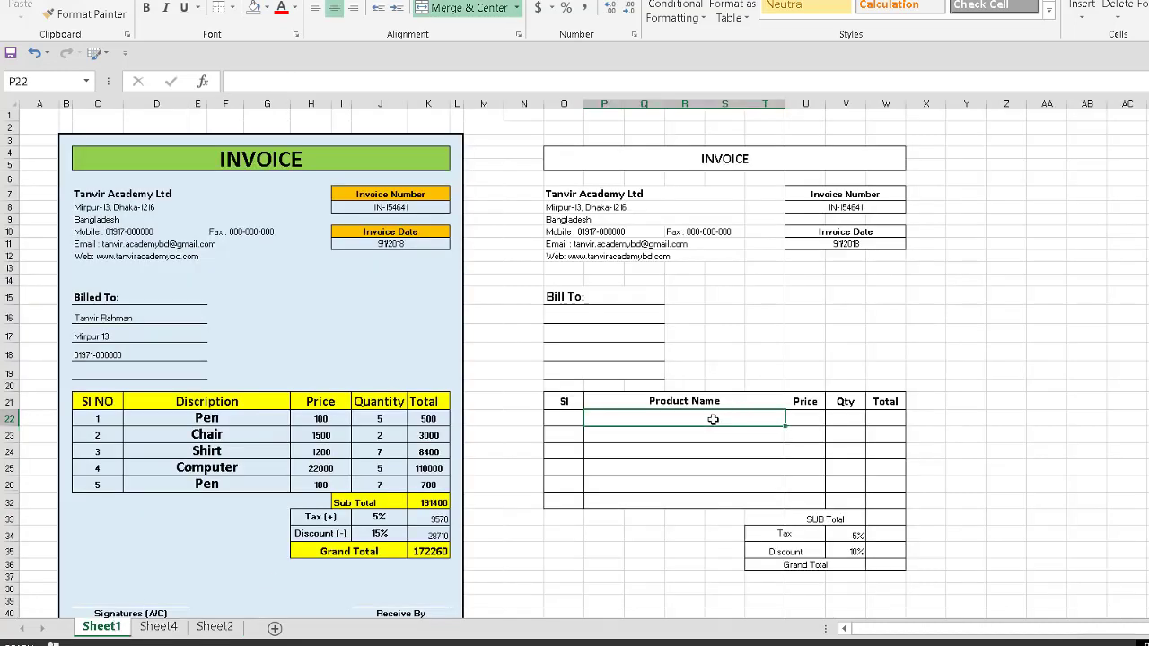
left_click(263, 418)
left_click(297, 419)
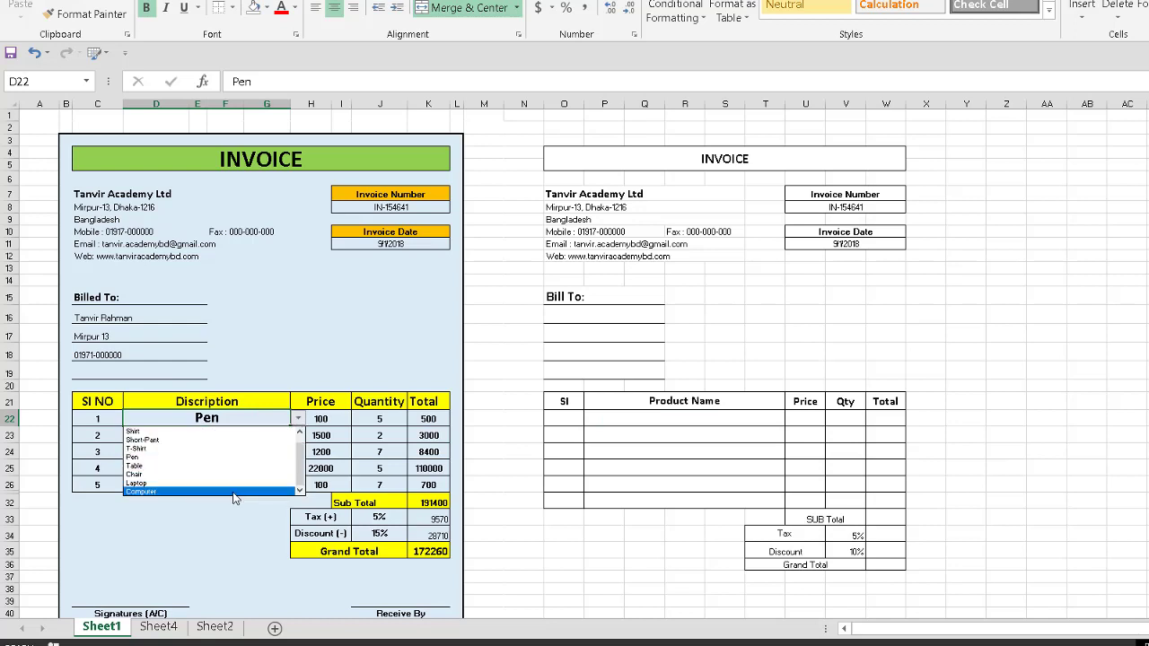
key("Escape")
- Add the products RTTT, gfjfhj, hjhgj and hjghg below Computer in D18:D21 on Sheet2
left_click(220, 627)
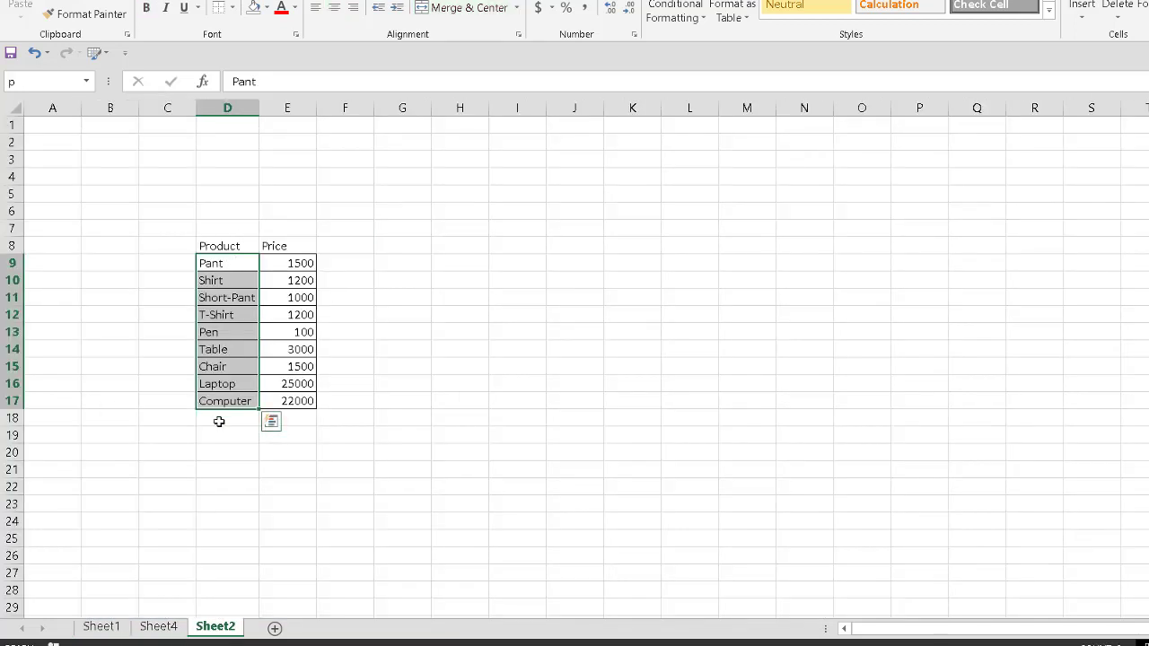
left_click(219, 418)
type("R")
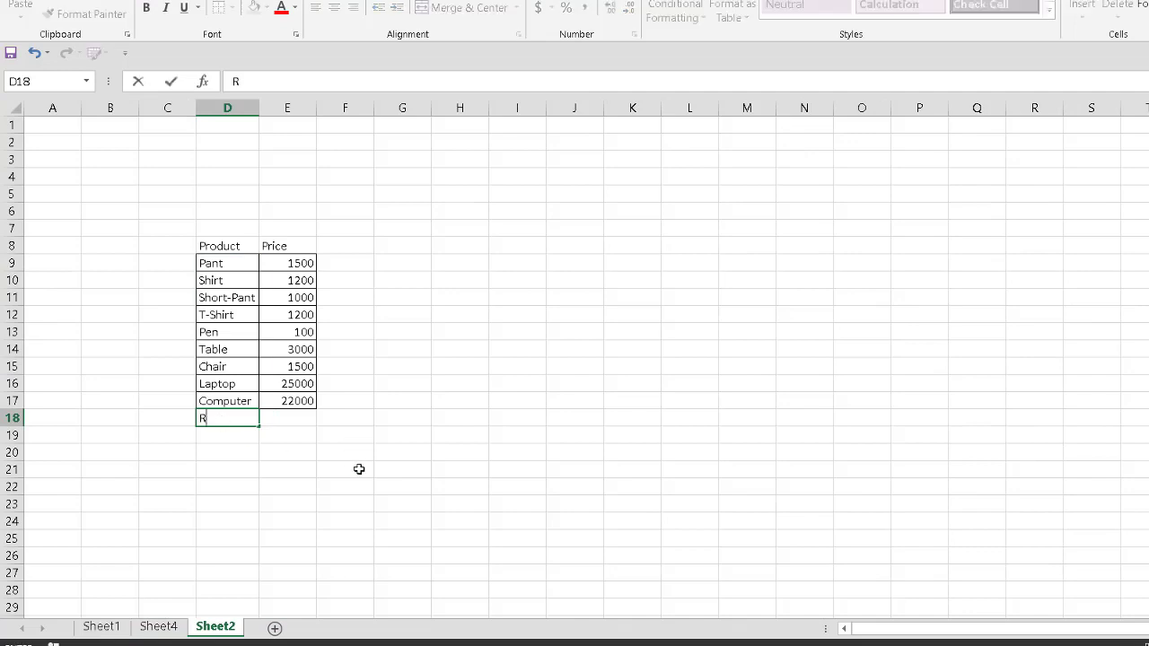
type("TTT")
key("Return")
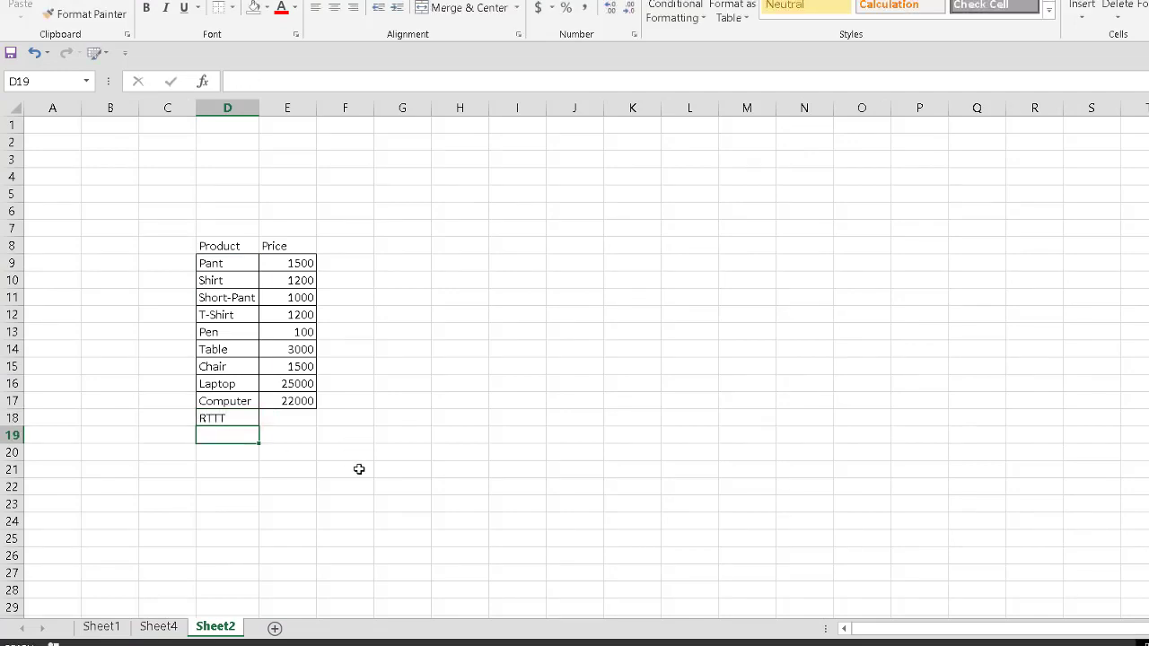
type("gfjfhj")
key("Return")
type("hjhgj")
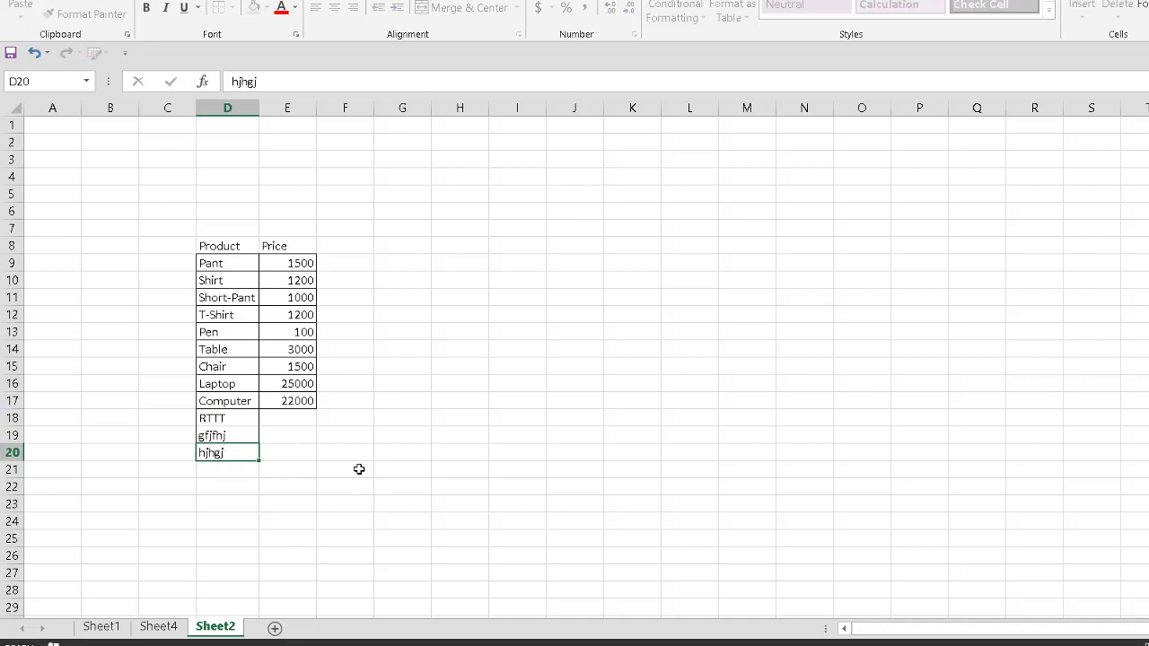
key("Return")
type("hjghg")
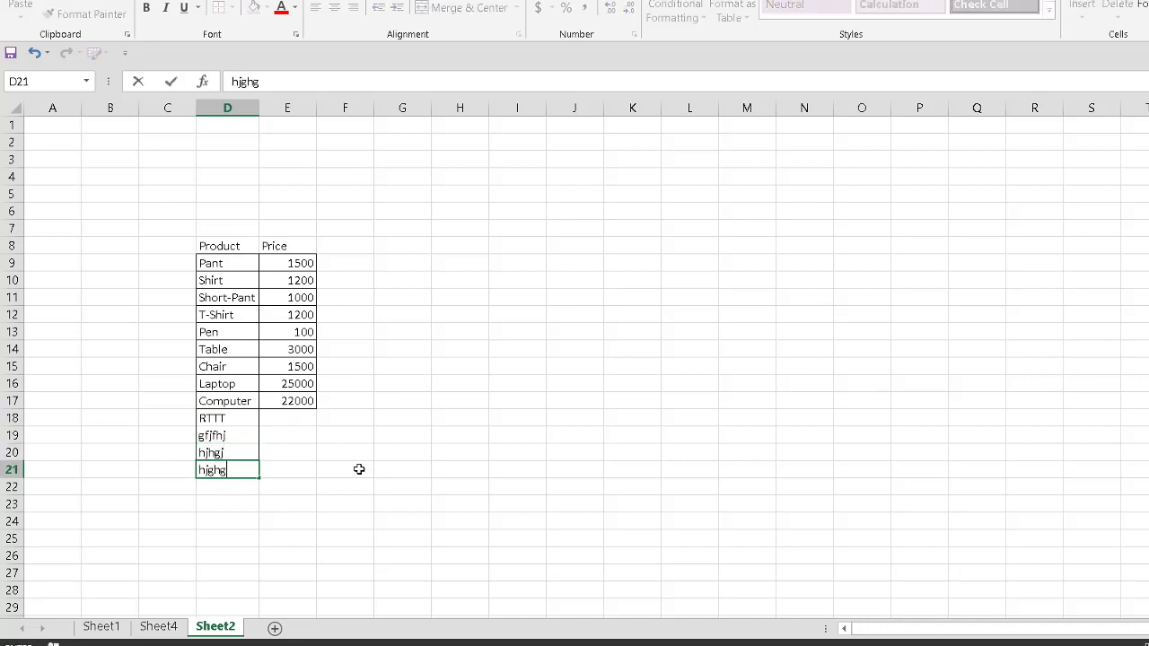
- Fill the Computer price of 22000 down to the four new products in E18:E21
left_click(323, 419)
left_click(303, 414)
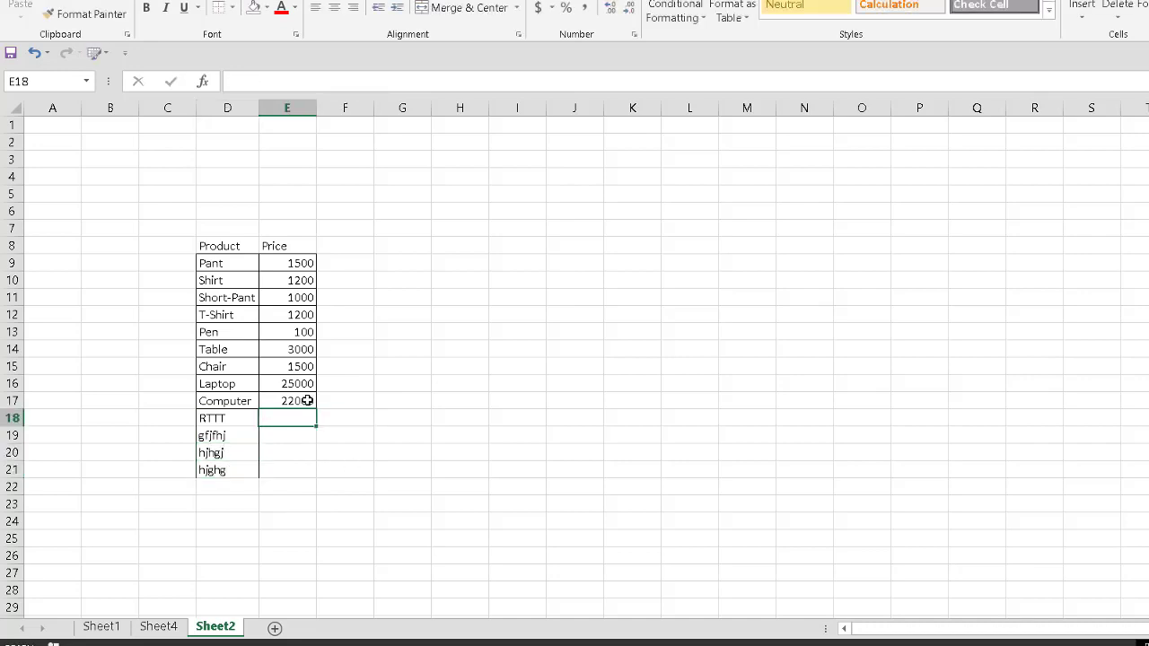
left_click(308, 403)
left_click_drag(317, 410, 303, 457)
- Set the price of gfjfhj in E19 to 56456
left_click(301, 437)
type("56456456")
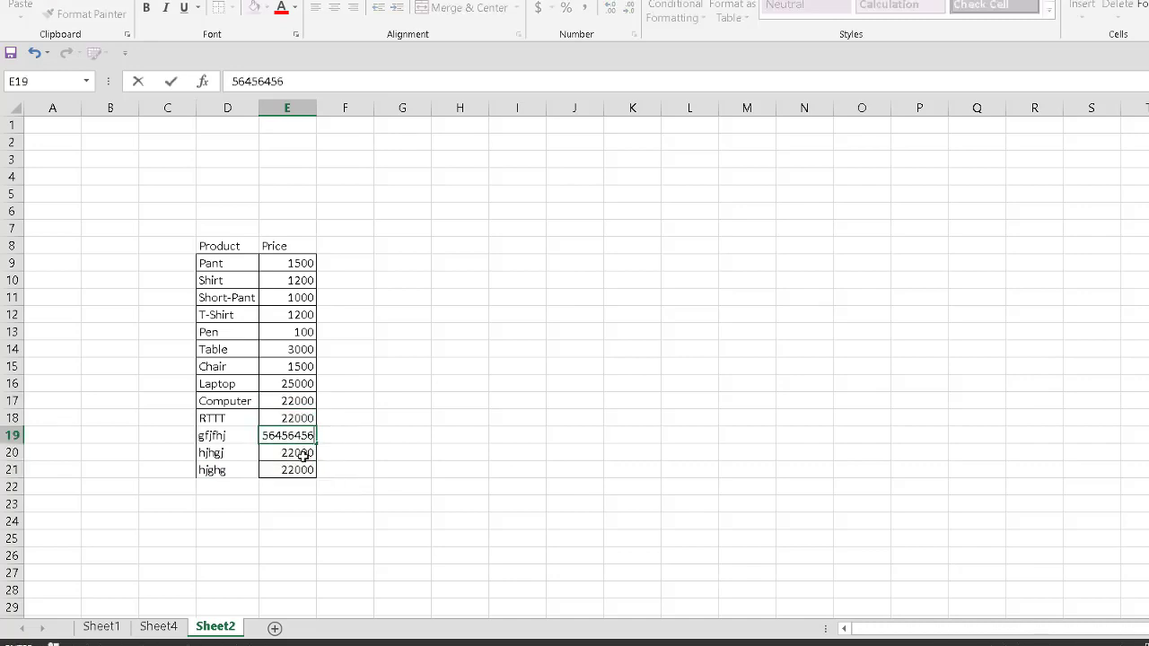
key("BackSpace")
key("BackSpace")
key("BackSpace")
key("Return")
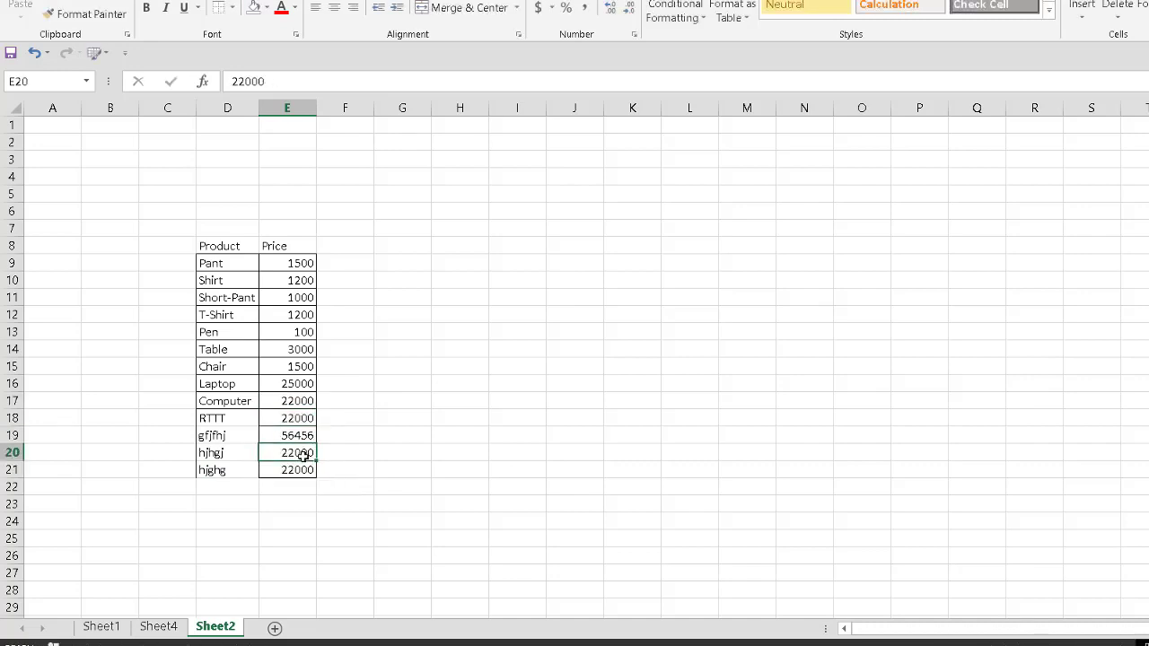
- Set the price of hjhgj in E20 to 4664 and the price of gfjfhj in E19 to 593
type("4664")
key("Up")
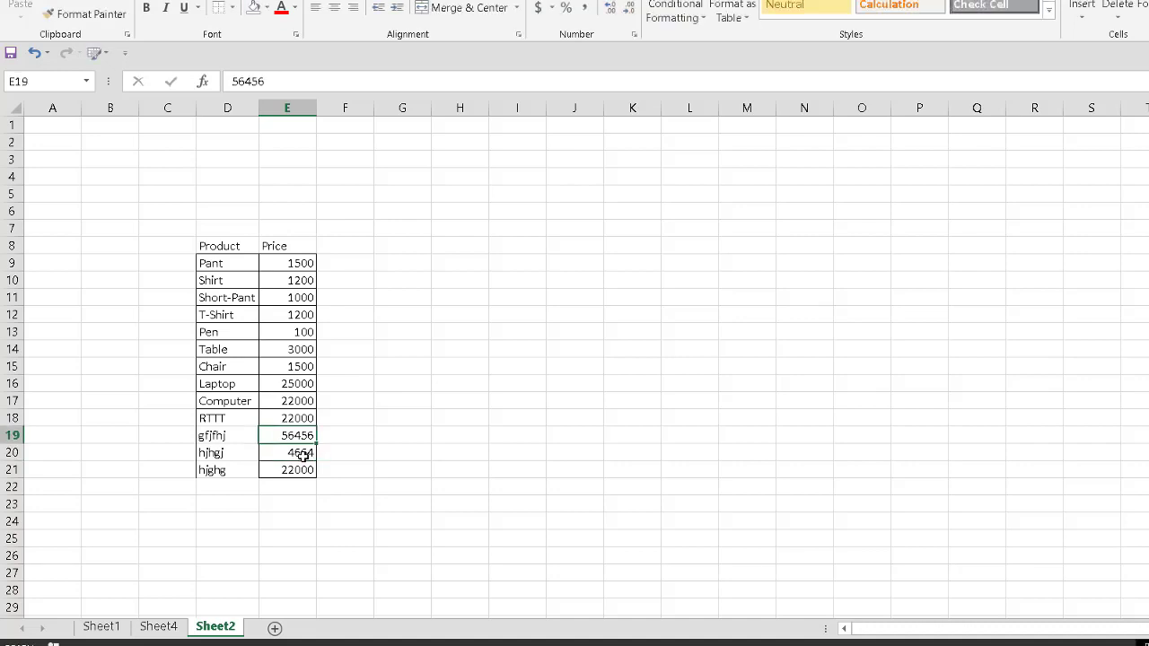
type("593")
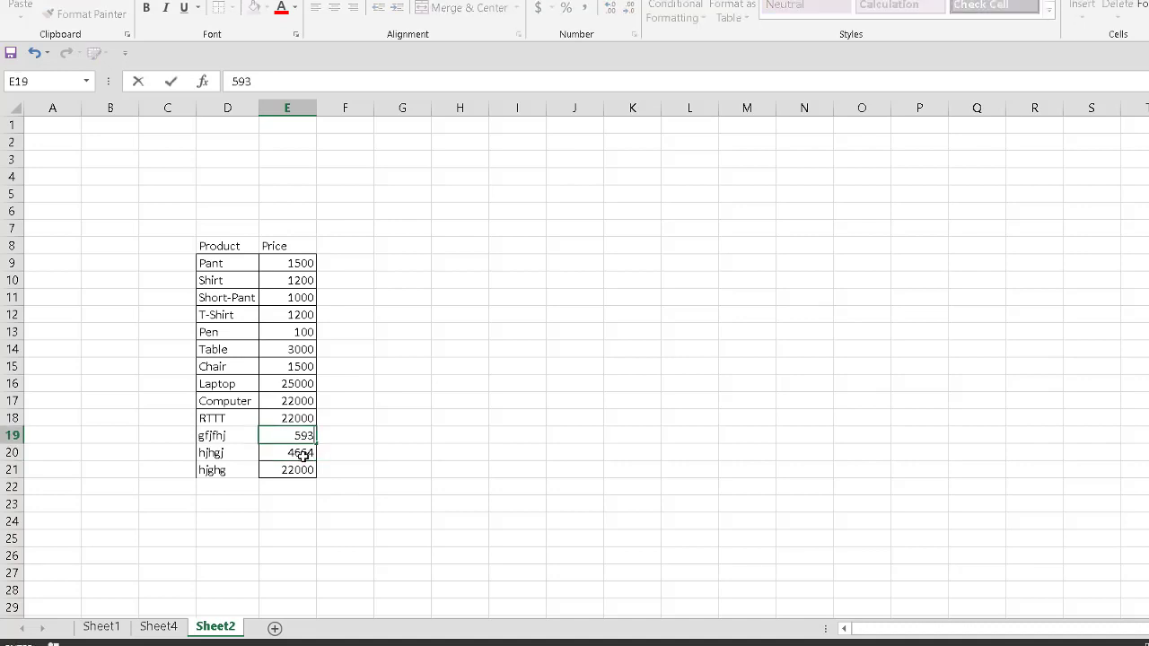
key("Return")
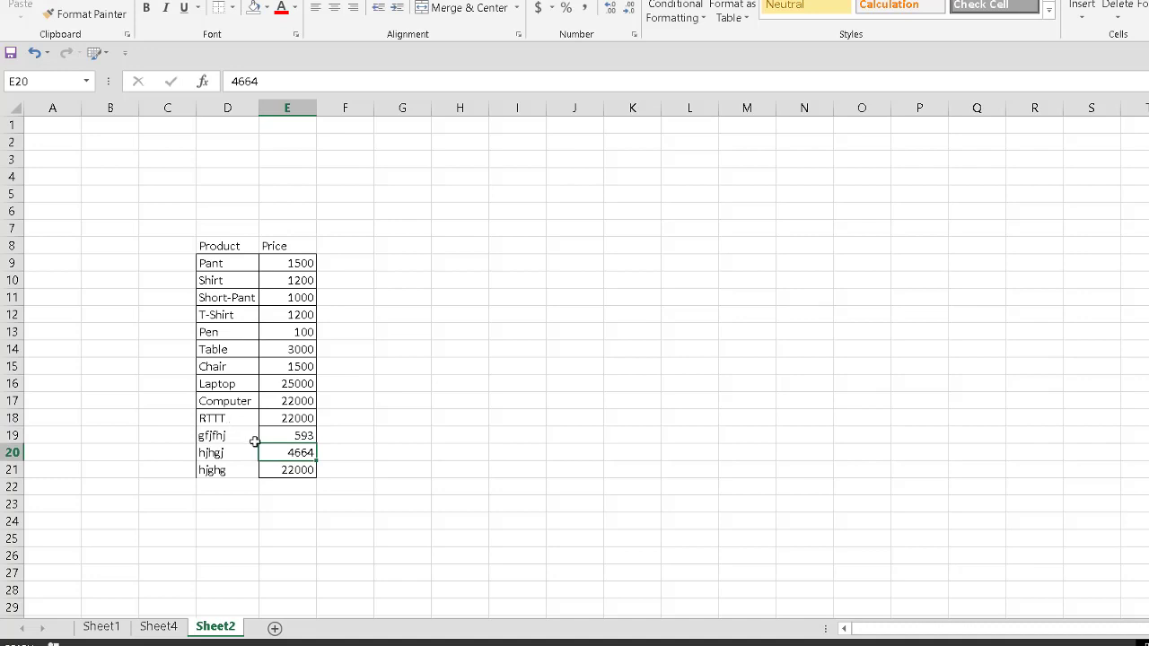
- Apply all borders to the new product rows in D18:E21
left_click_drag(243, 420, 283, 469)
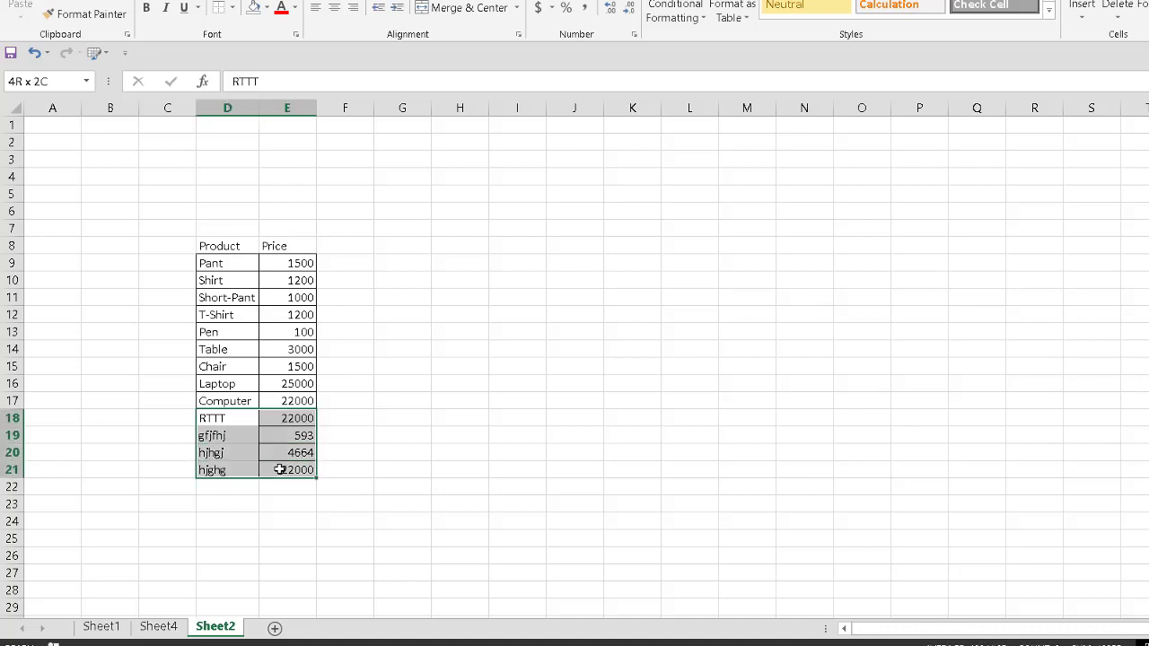
left_click(231, 7)
left_click(238, 156)
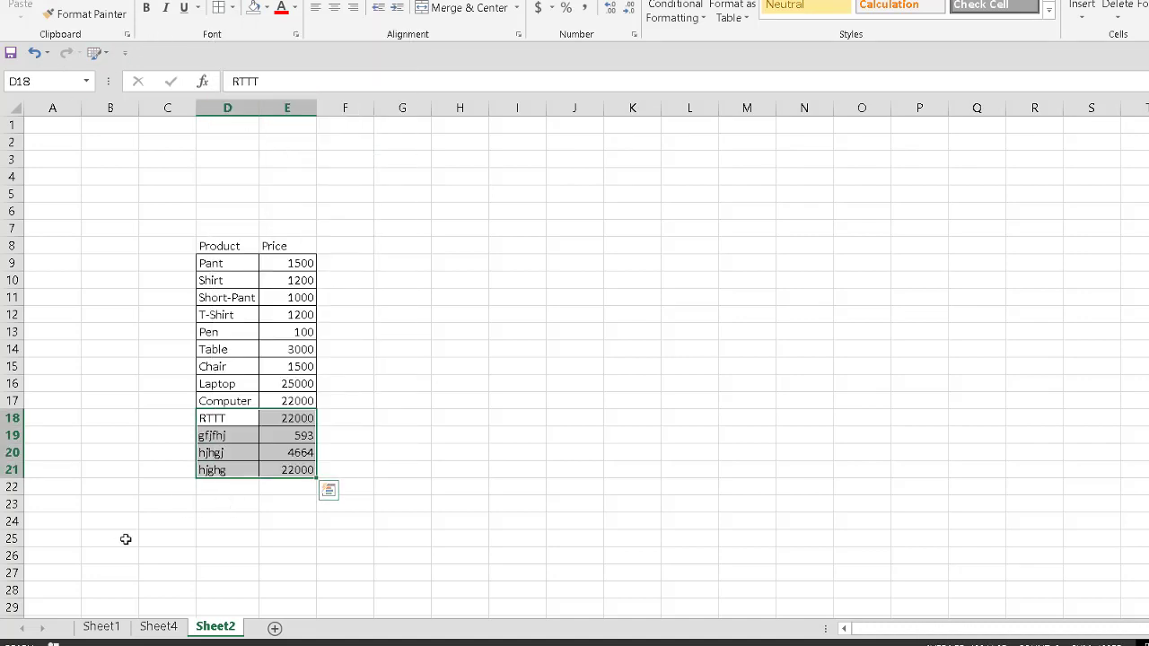
- Delete the empty Sheet4 from the workbook
left_click(101, 626)
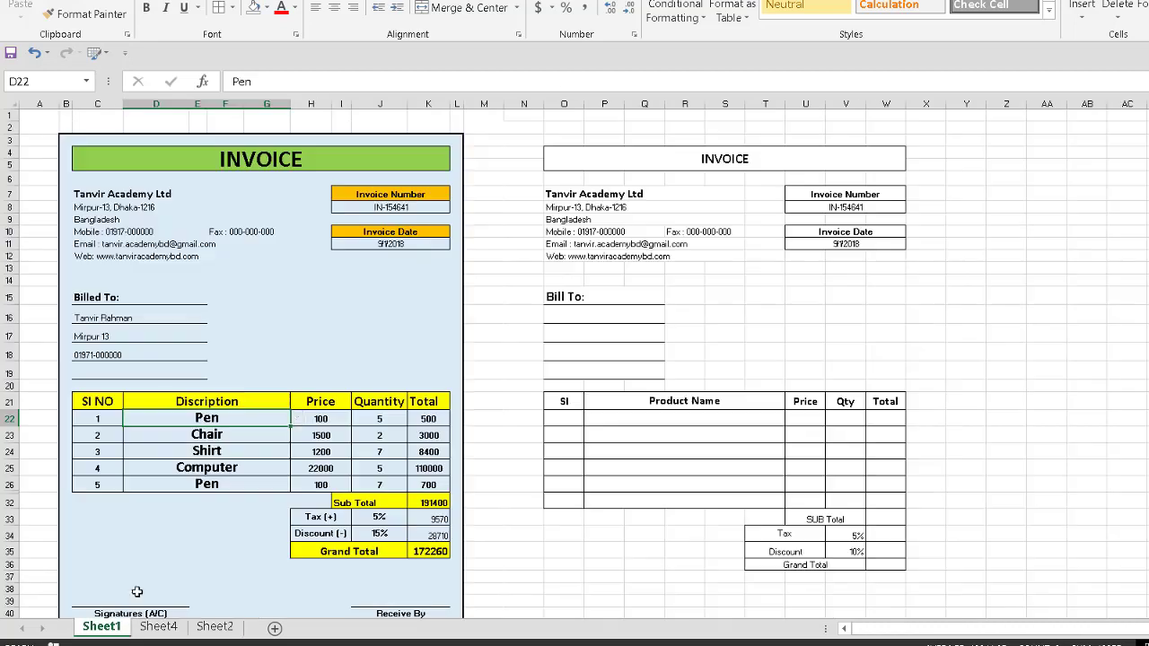
left_click(217, 627)
right_click(177, 631)
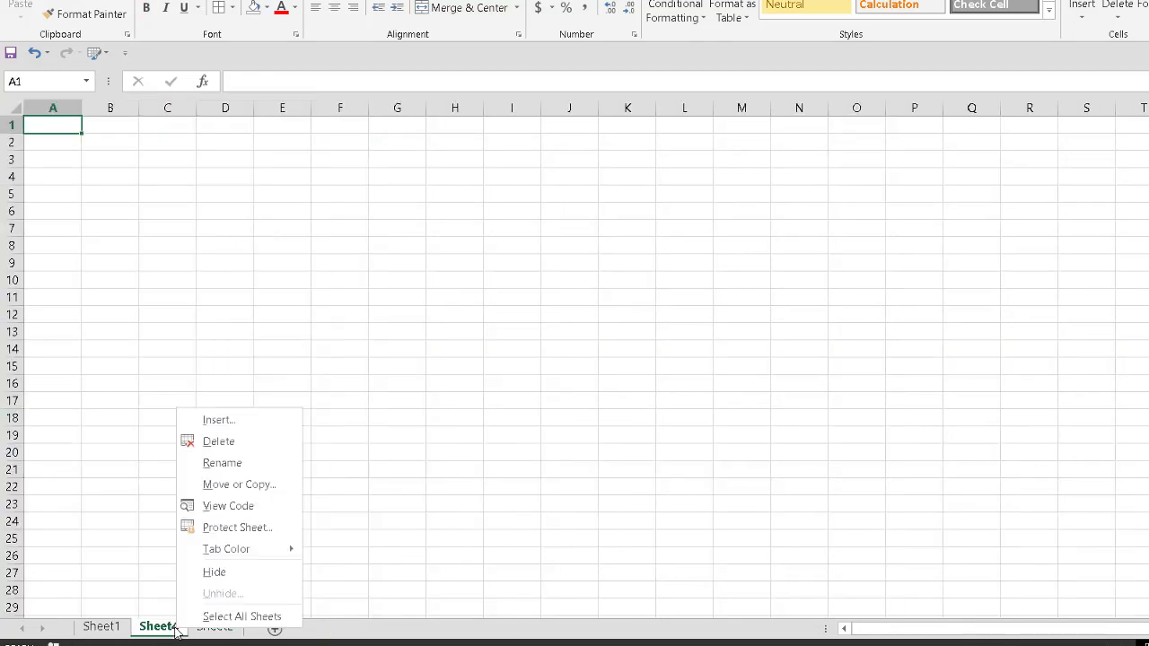
left_click(226, 446)
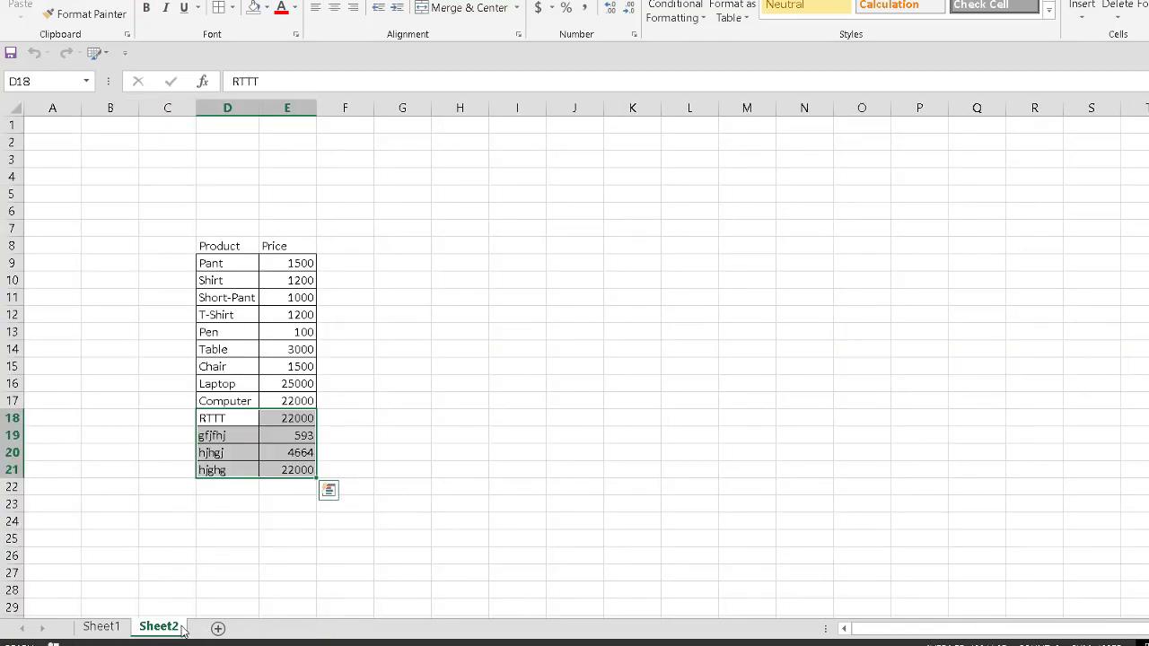
- Try to name the product and price range D9:E21 "product dt"
left_click(500, 403)
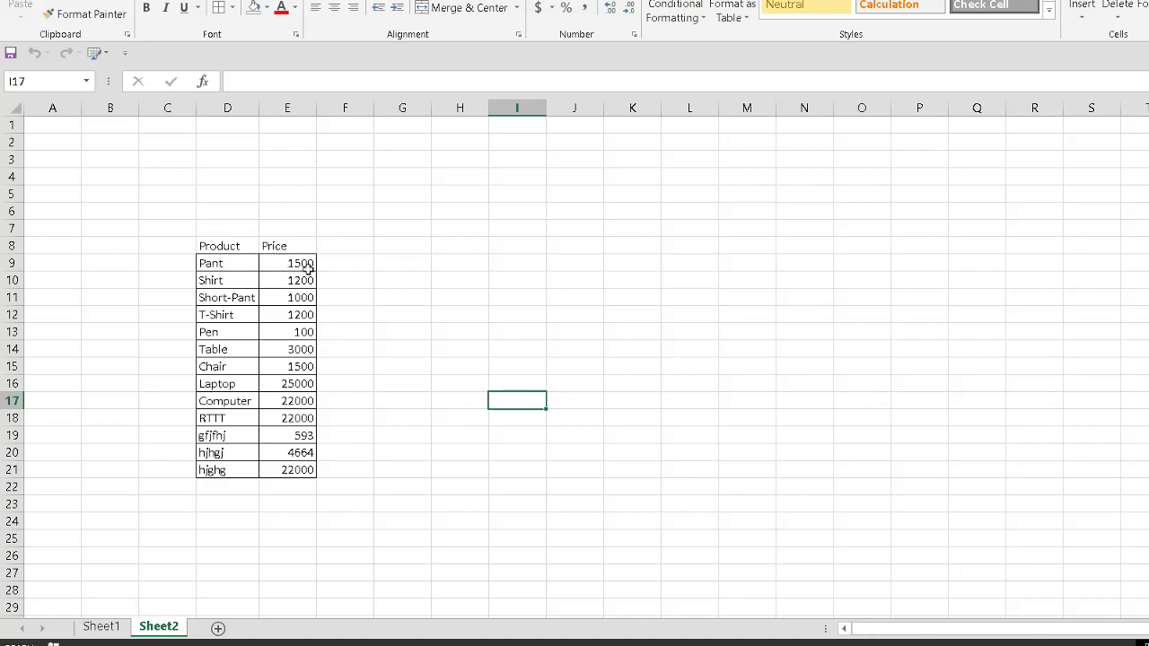
left_click_drag(228, 247, 308, 473)
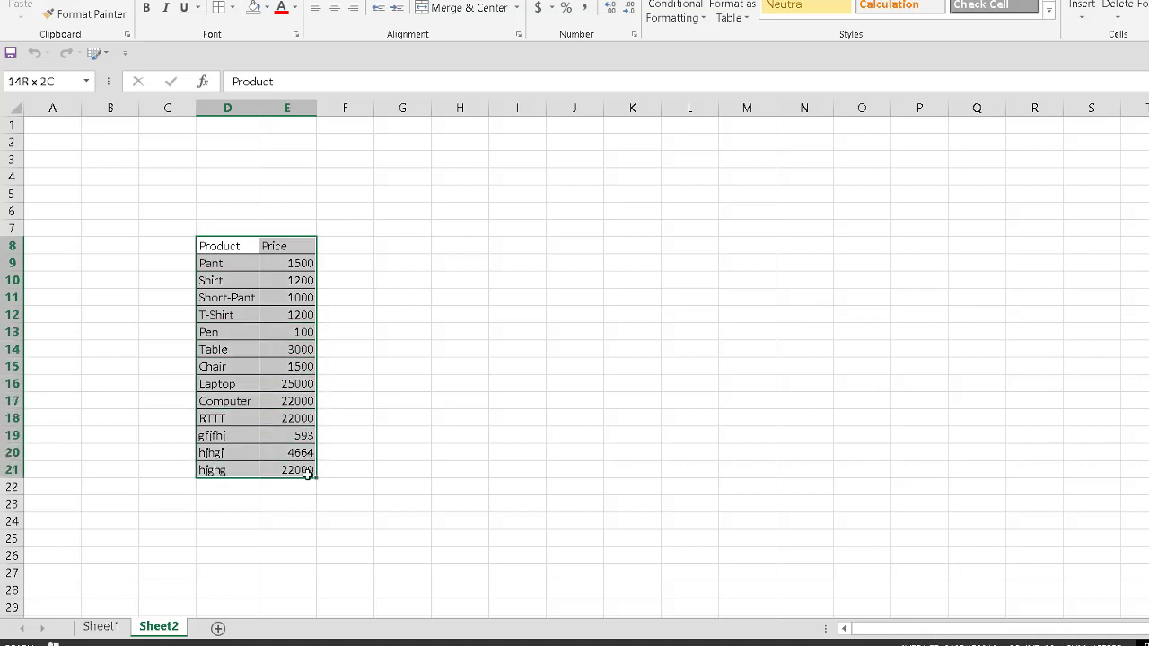
left_click(352, 388)
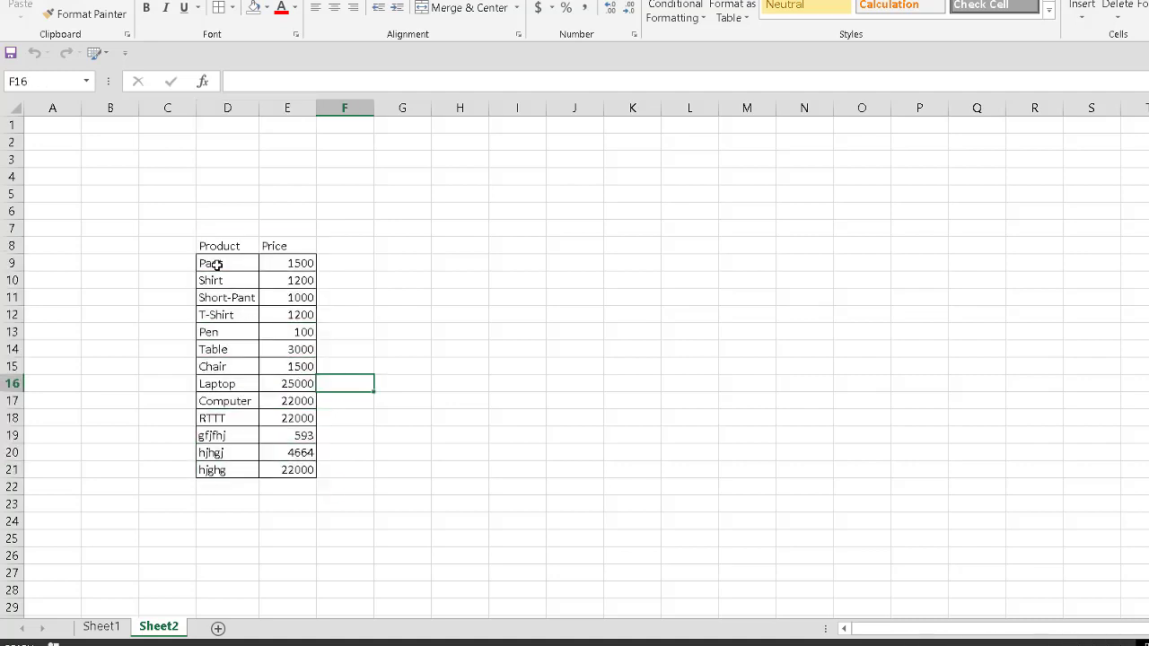
left_click_drag(218, 261, 308, 468)
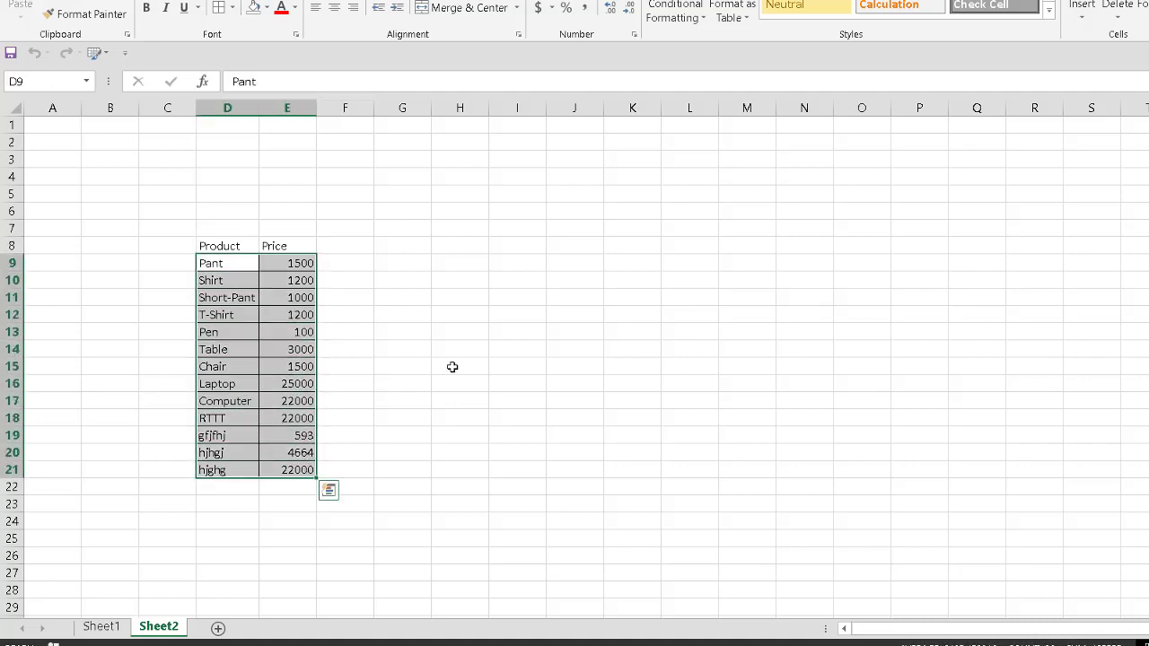
left_click(32, 82)
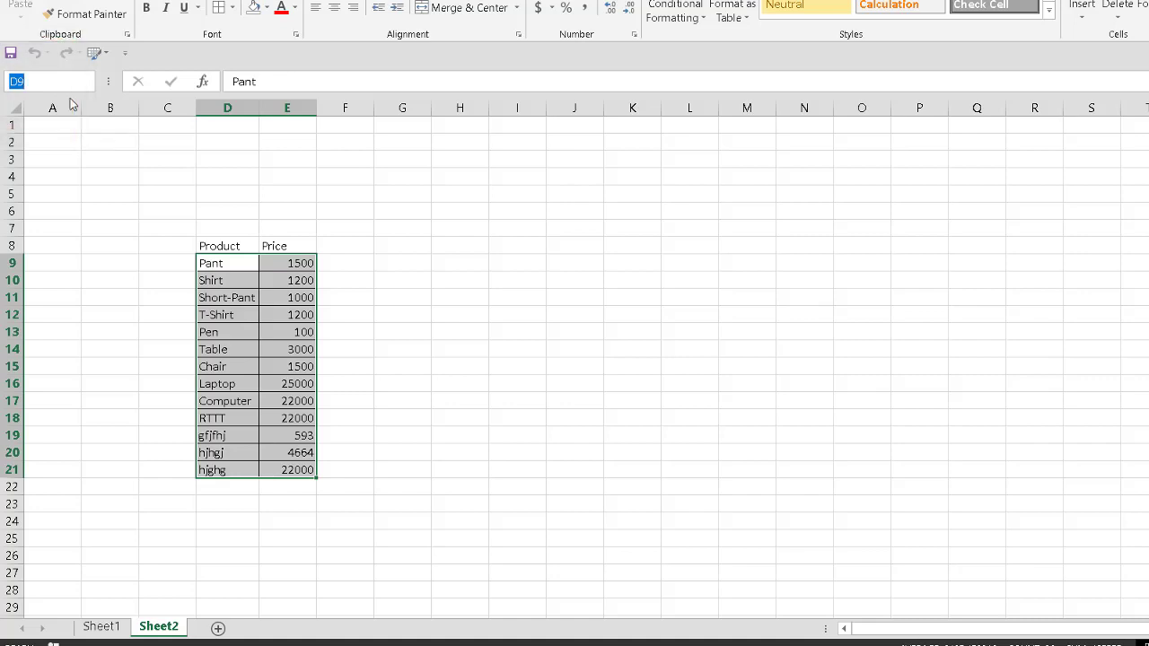
type("product dt")
key("Return")
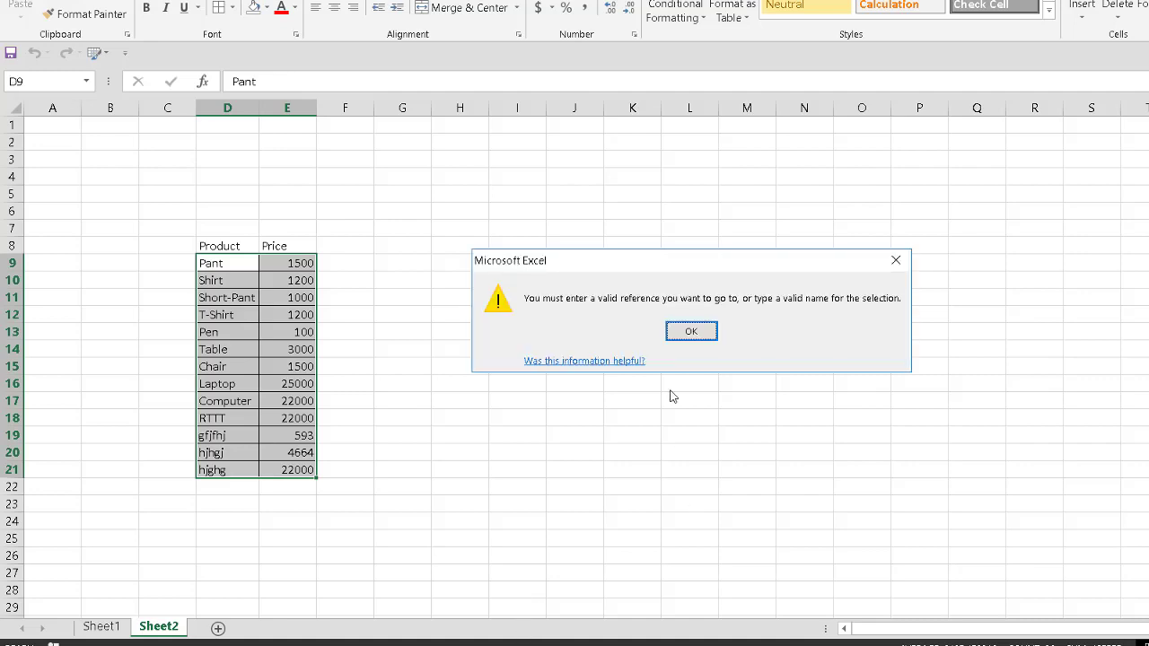
left_click(679, 331)
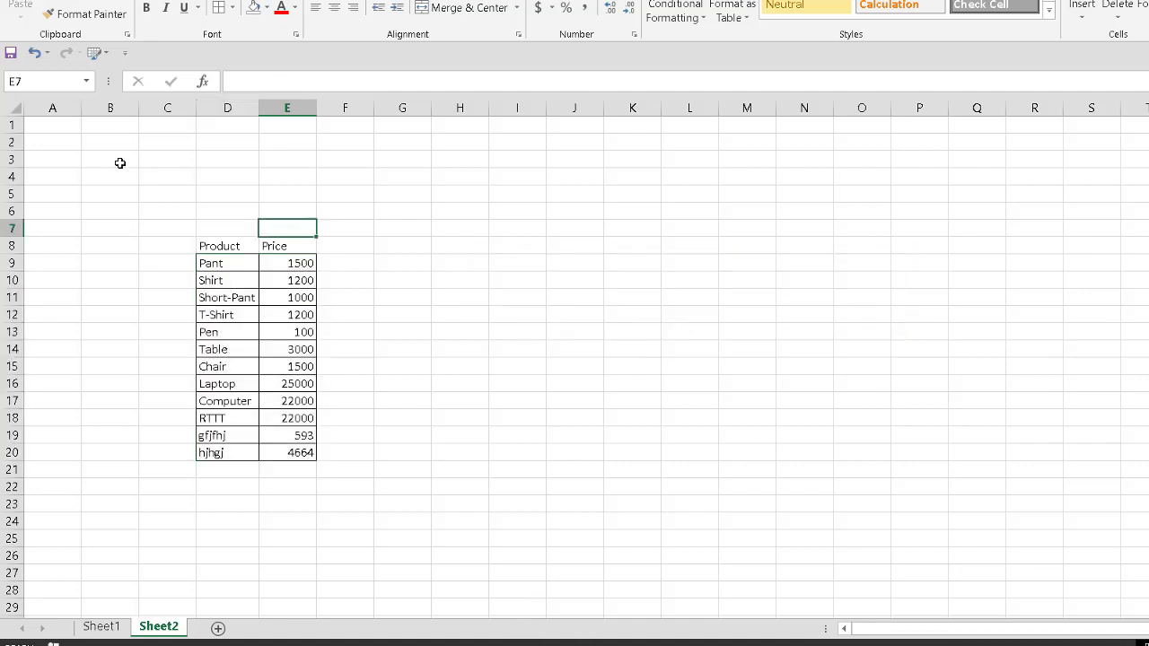
- Go to the named range "product" on Sheet2 to check which cells it covers
left_click(87, 84)
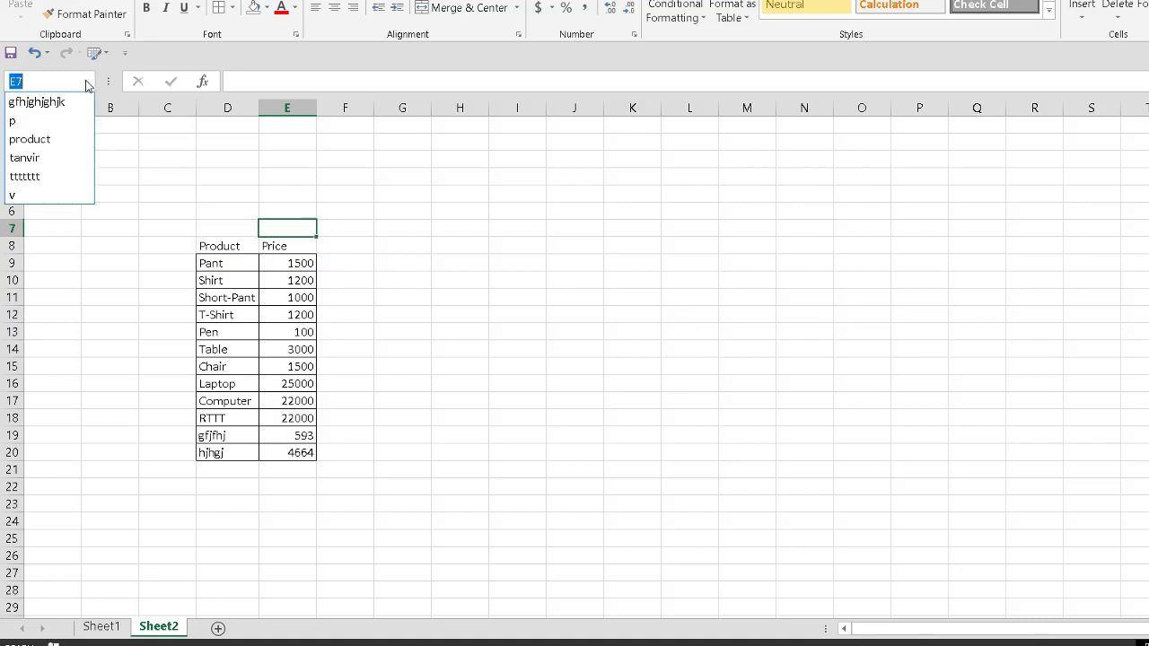
left_click(56, 140)
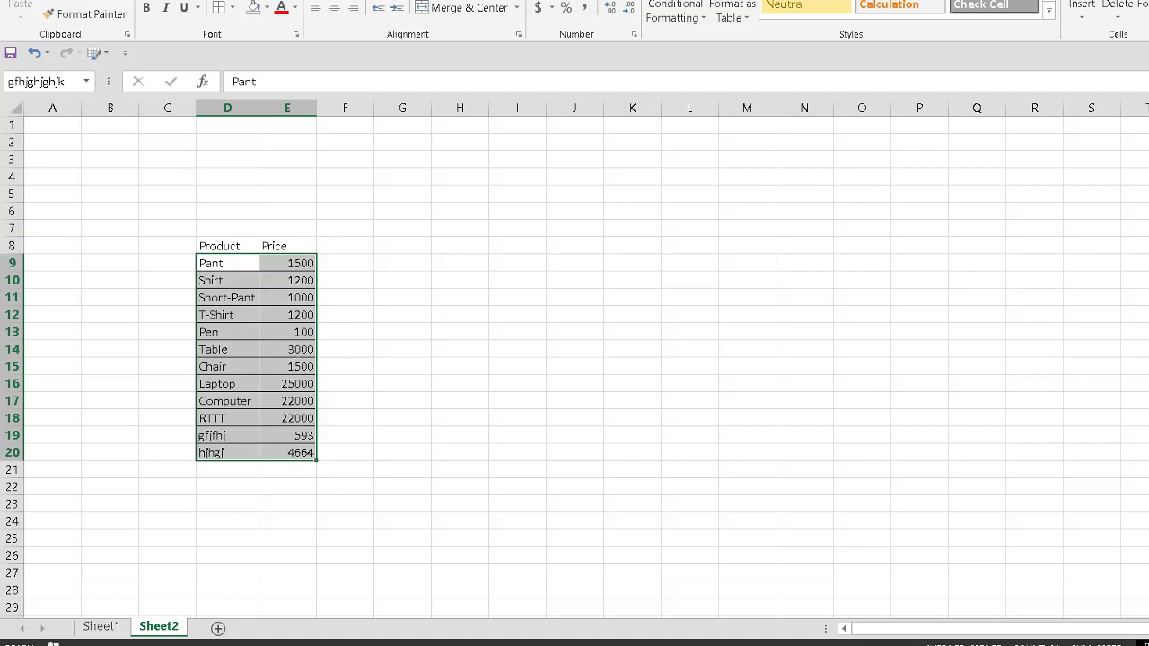
- Set the data validation of the first Product Name cell (P22) in Sheet1's blank invoice to allow a list
left_click(101, 627)
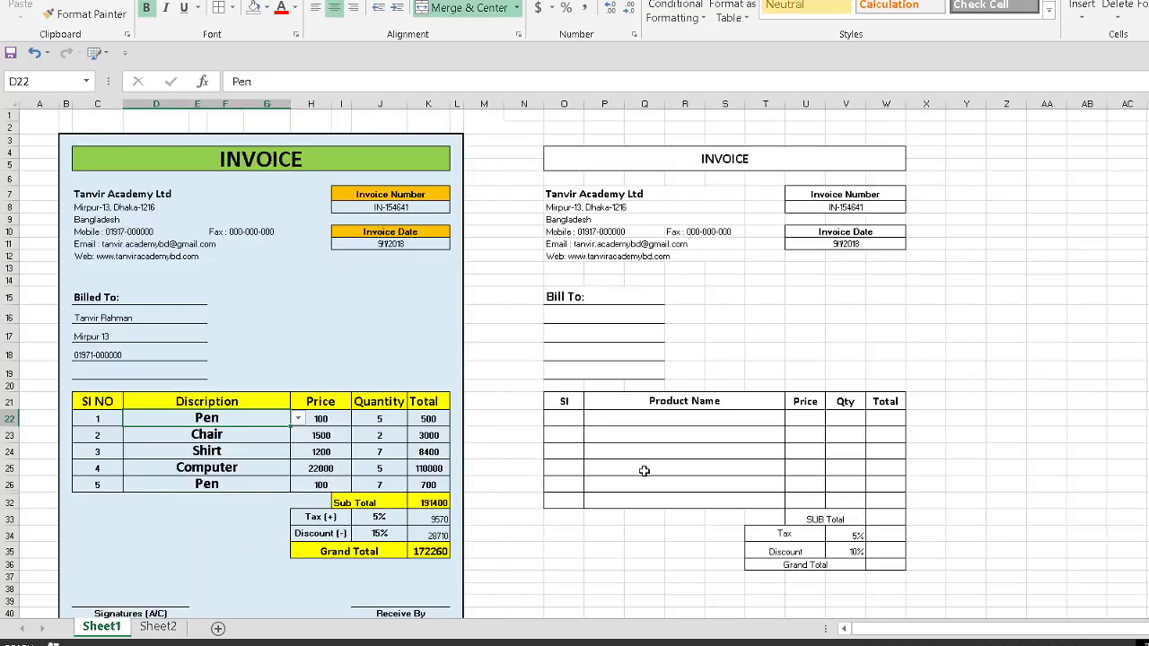
left_click(705, 416)
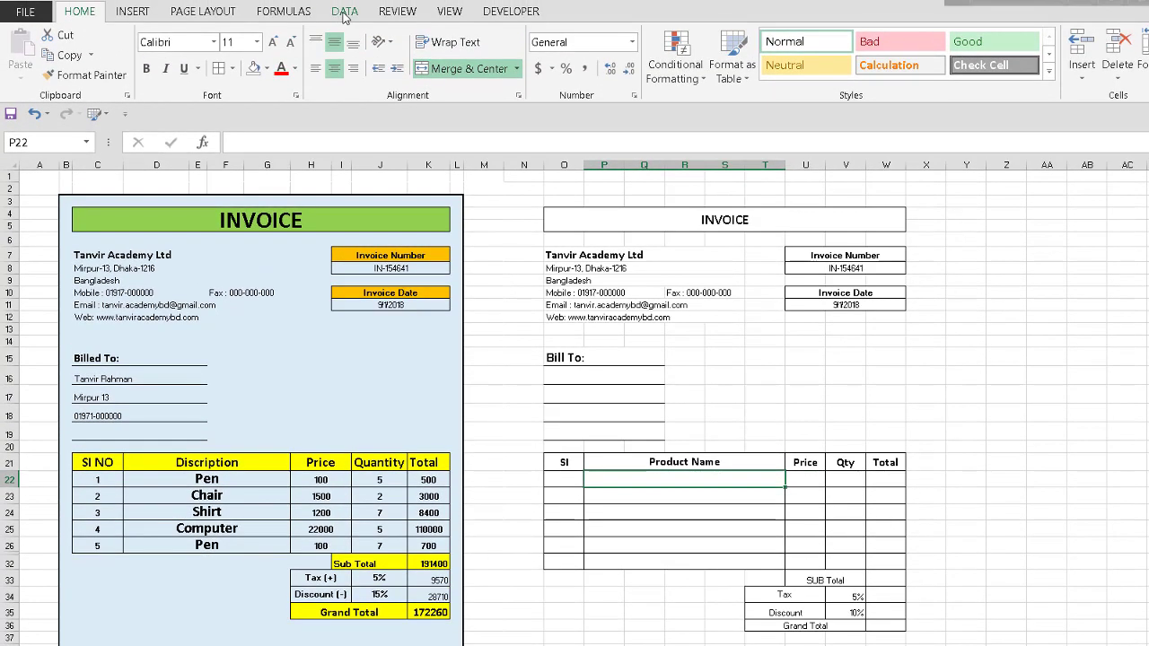
left_click(345, 11)
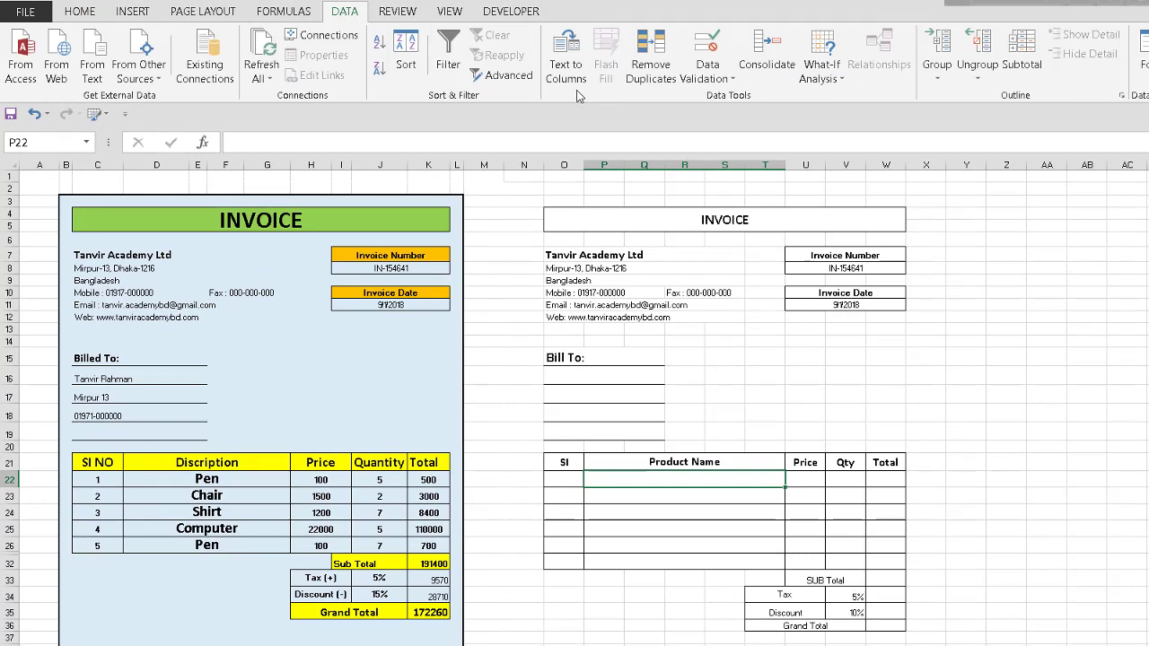
left_click(715, 79)
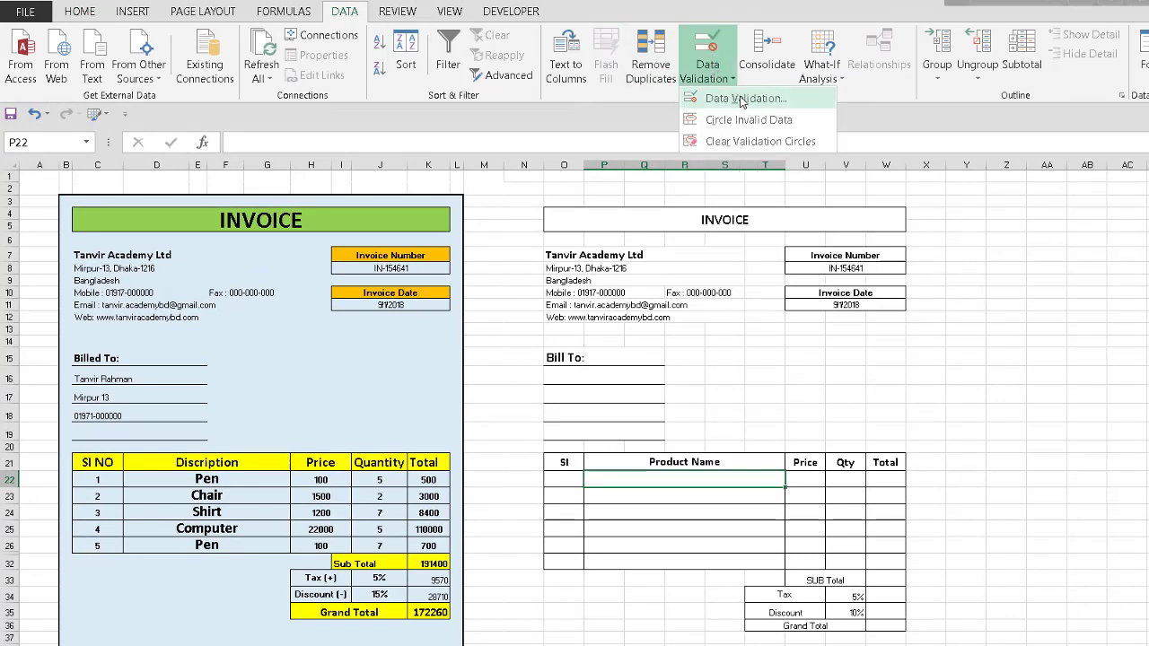
left_click(741, 100)
left_click_drag(1077, 422, 1081, 141)
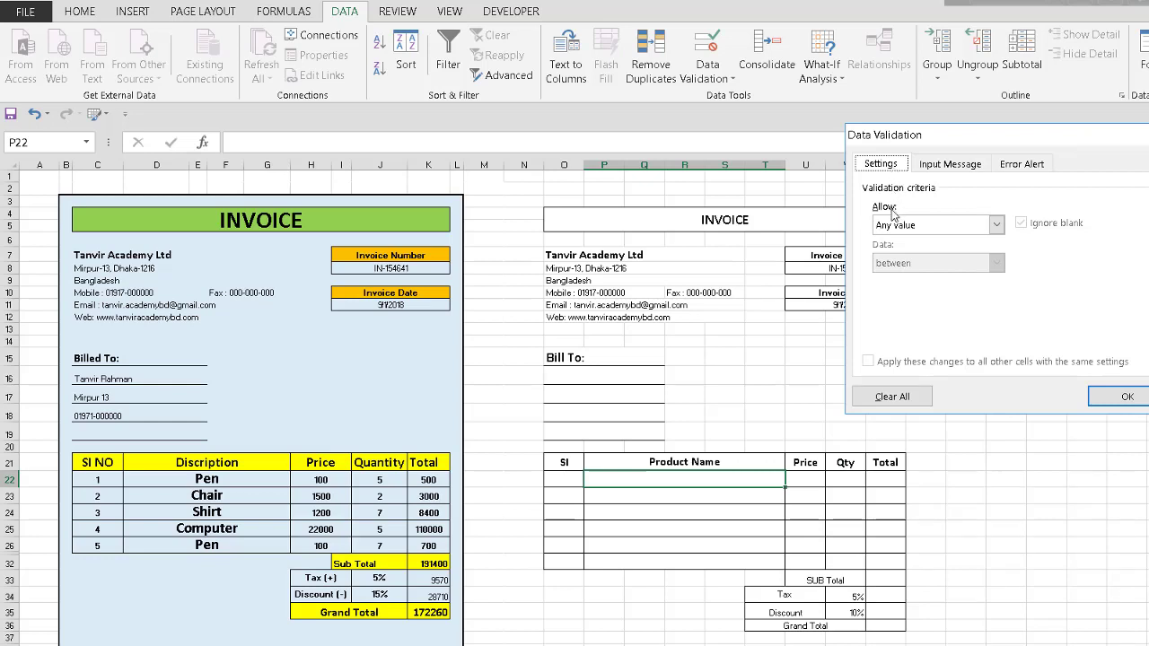
left_click(995, 227)
left_click(957, 280)
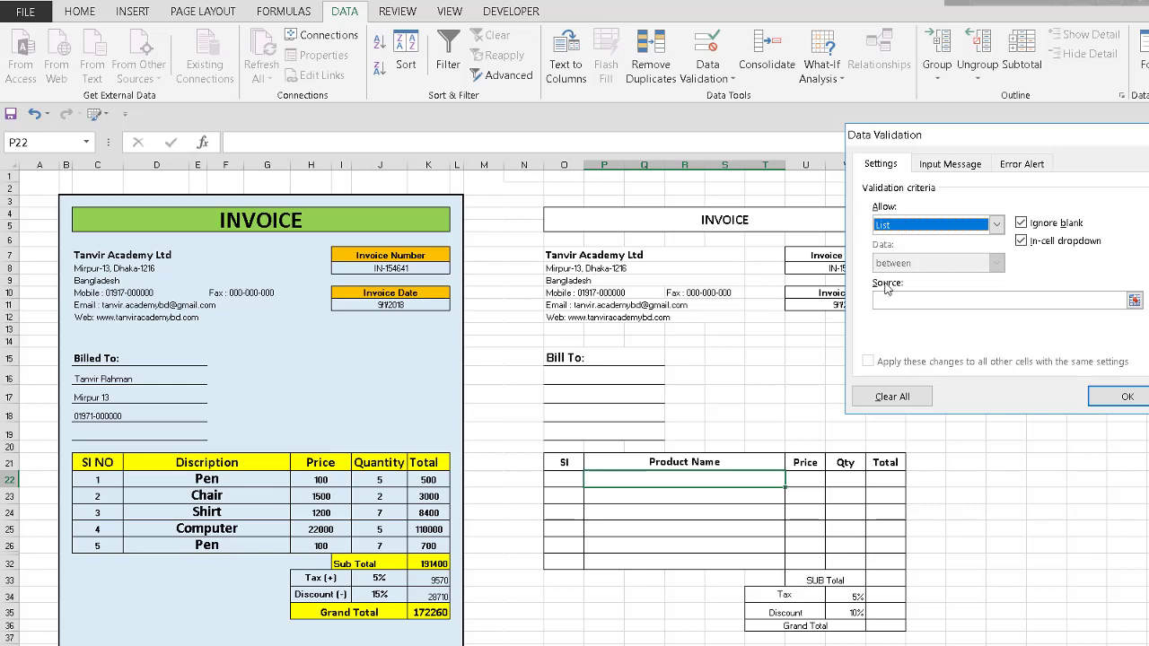
- Use the defined name "product" as the validation list's source and apply the rule
left_click(981, 302)
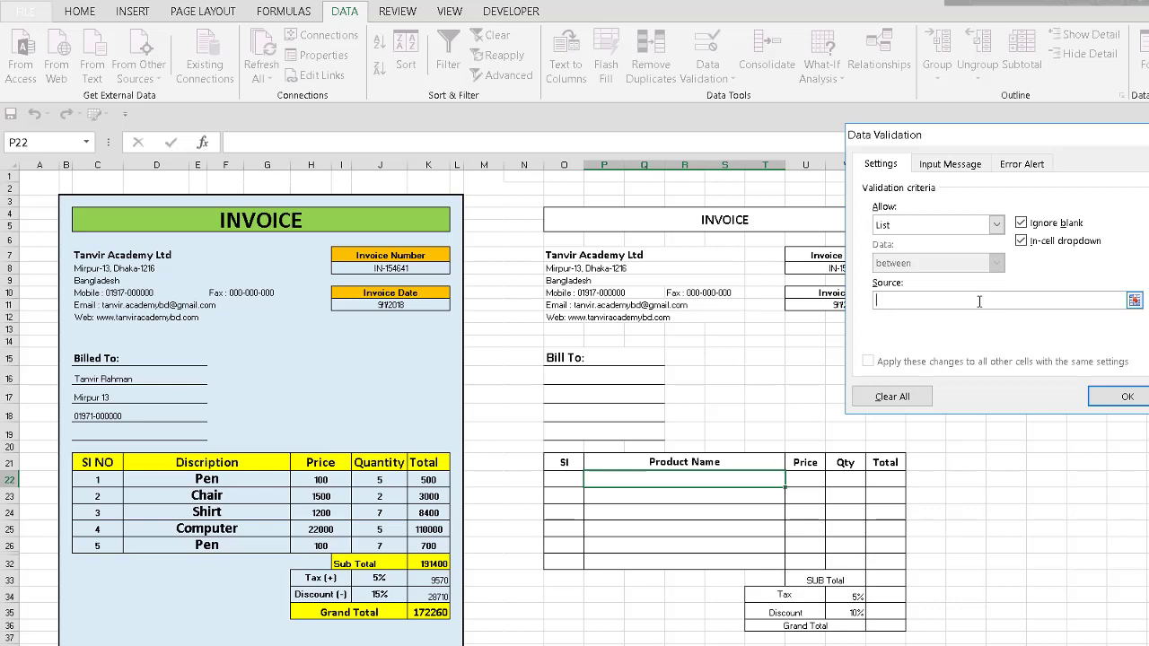
key("F3")
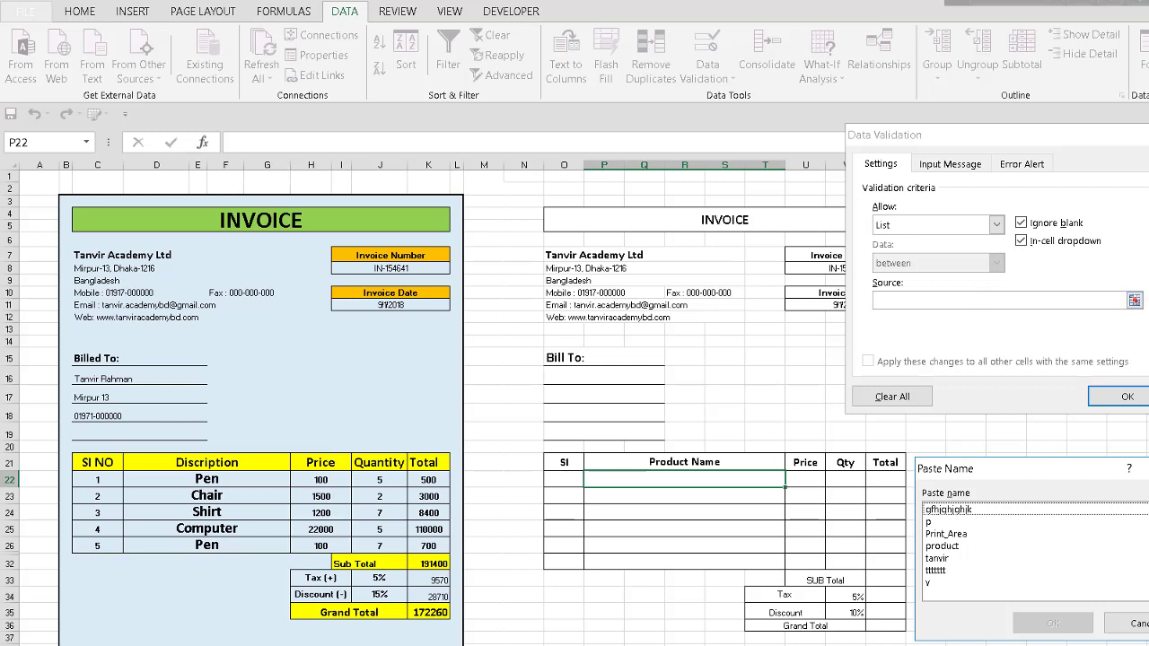
left_click_drag(1069, 474, 903, 257)
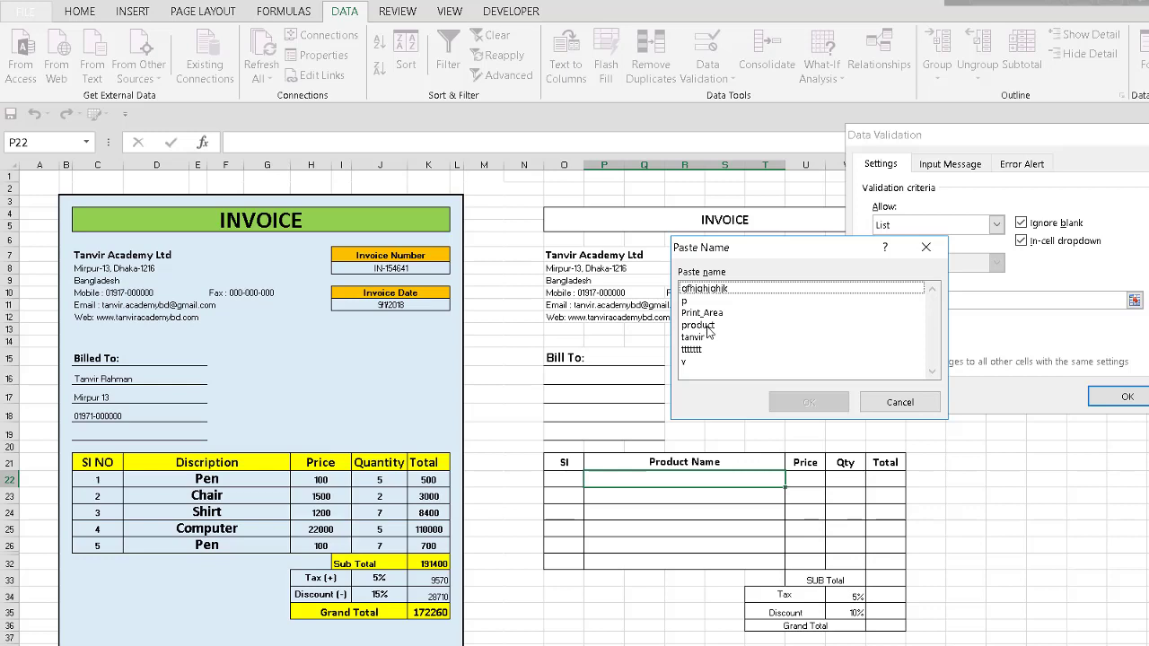
left_click(707, 326)
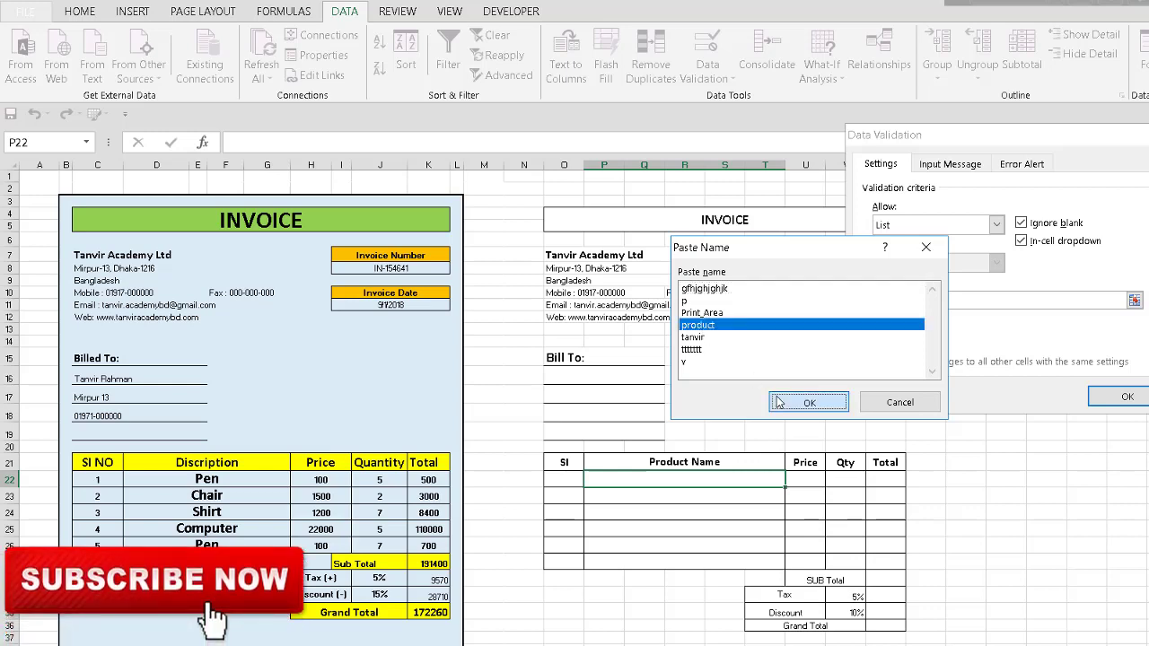
left_click(807, 402)
left_click(1126, 396)
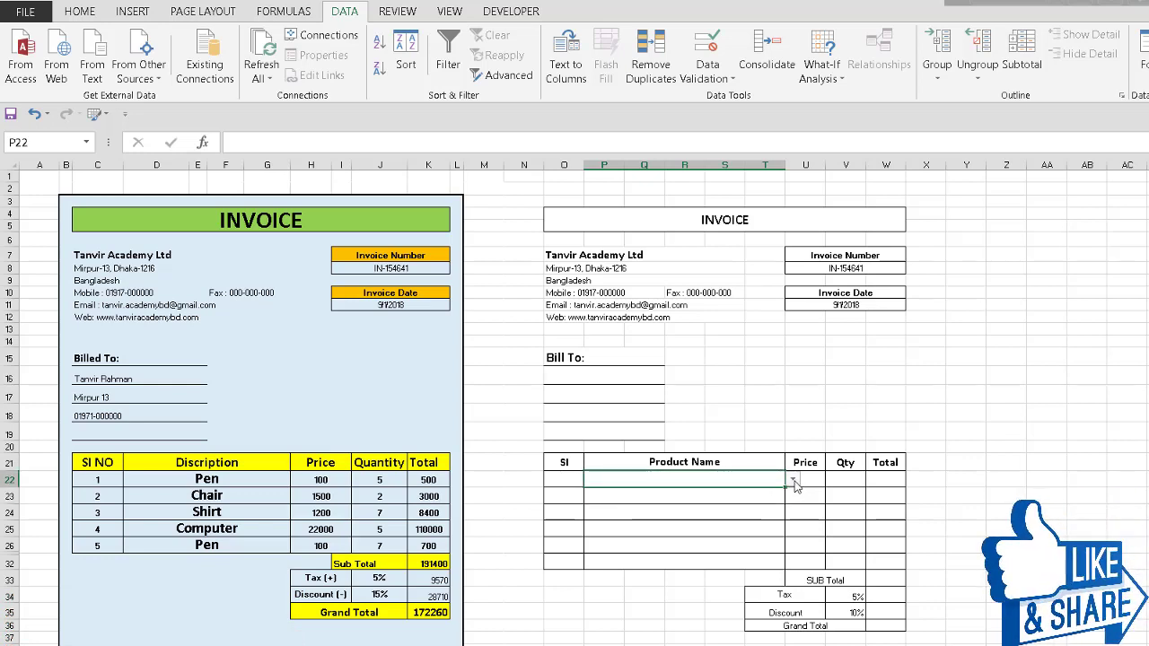
- Test the first Product Name dropdown in the blank invoice by choosing Pant, followed by T-Shirt
left_click(793, 481)
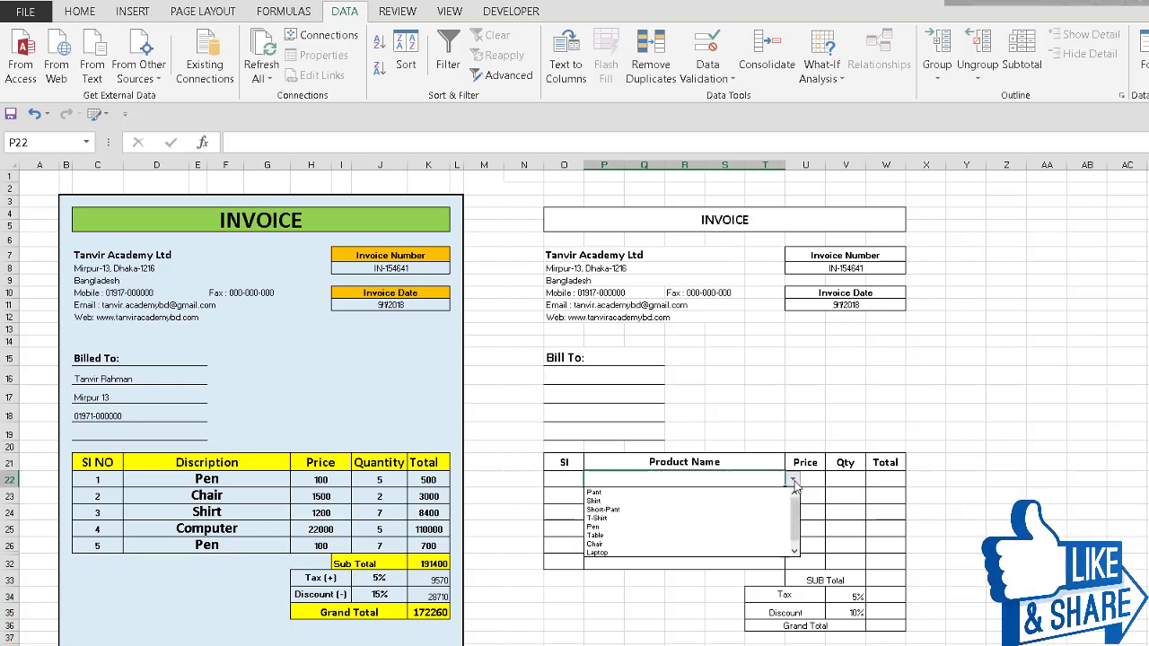
left_click(742, 494)
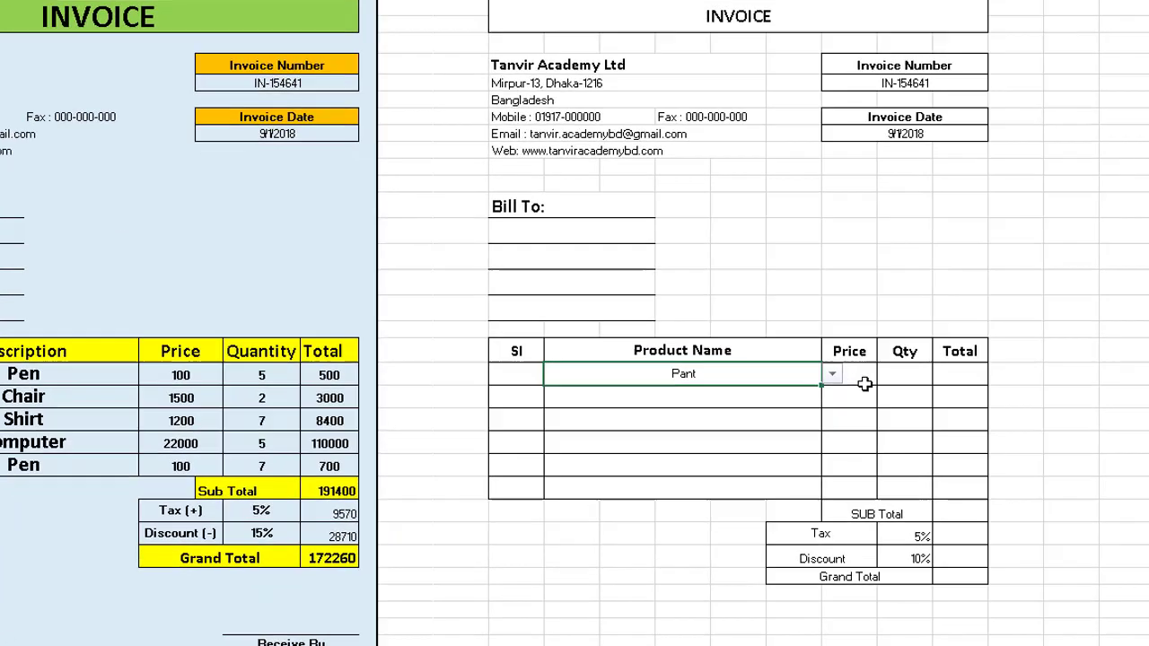
left_click(837, 365)
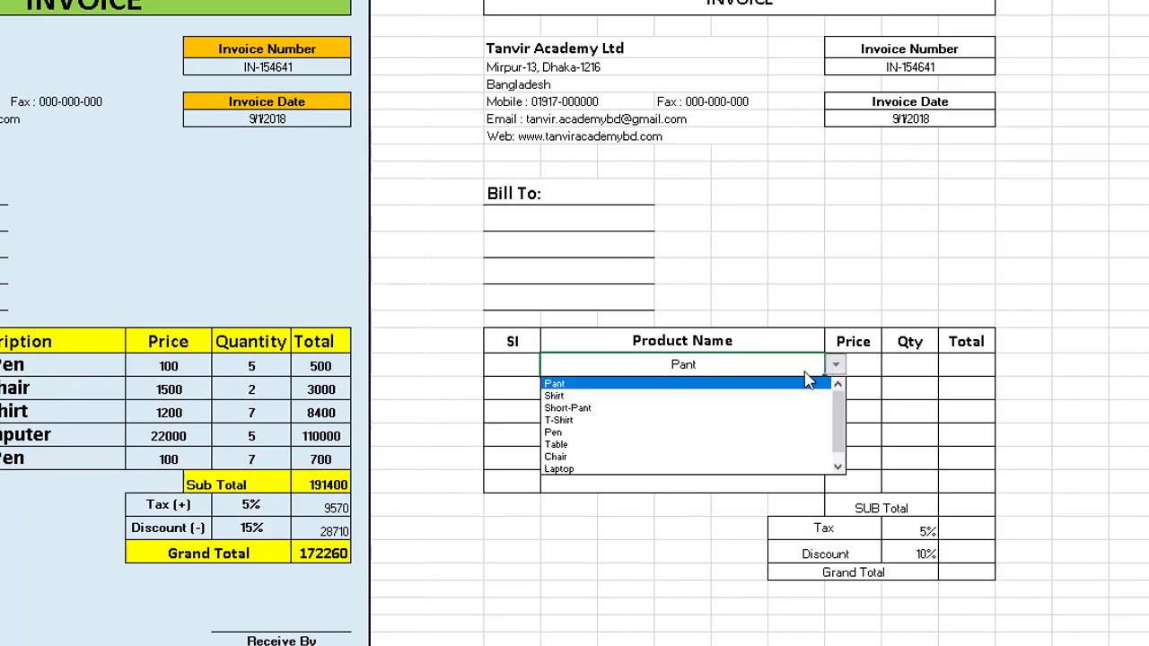
left_click(693, 420)
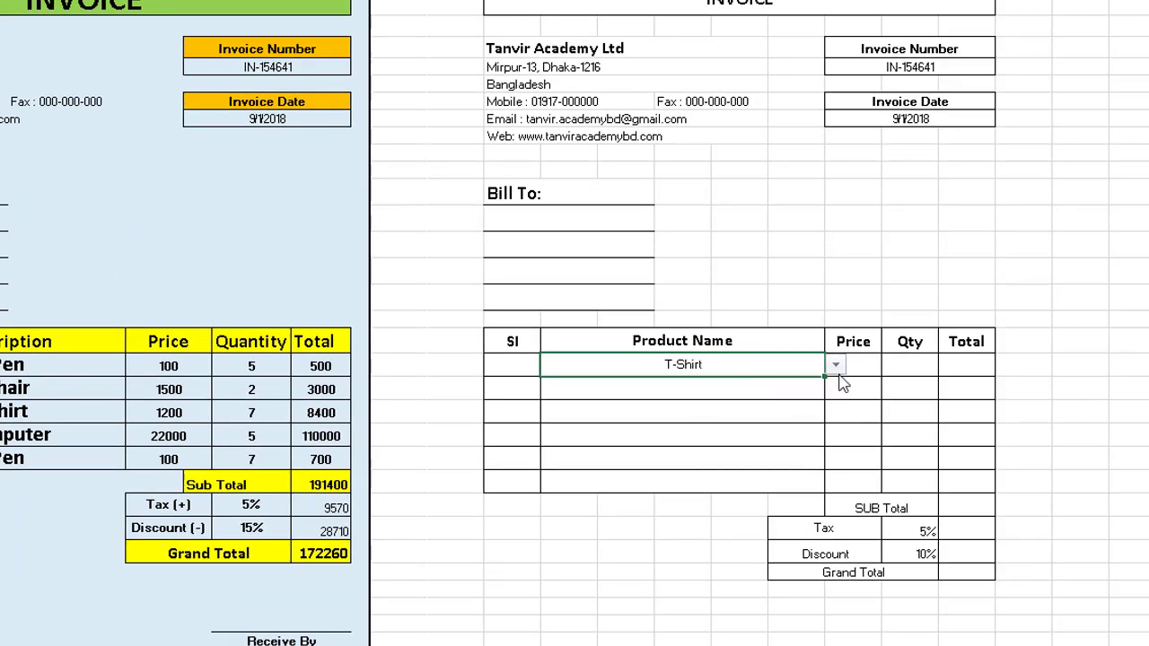
- Copy the T-Shirt cell with its dropdown down through the last Product Name row
left_click(795, 383)
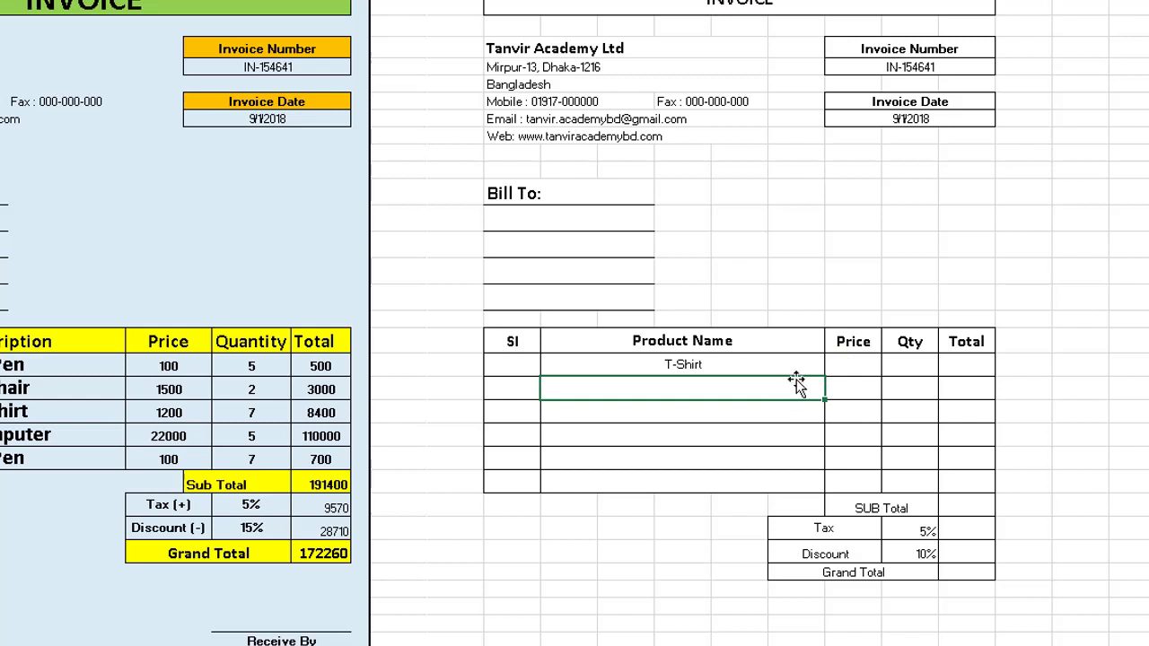
left_click(798, 368)
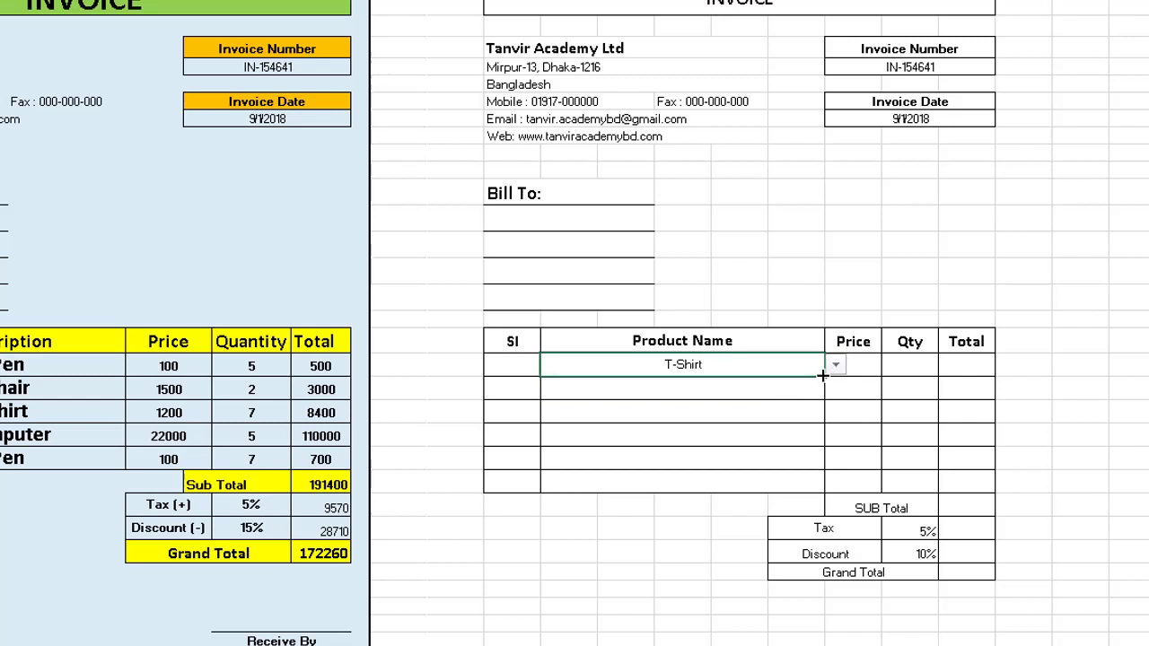
left_click_drag(822, 380, 820, 490)
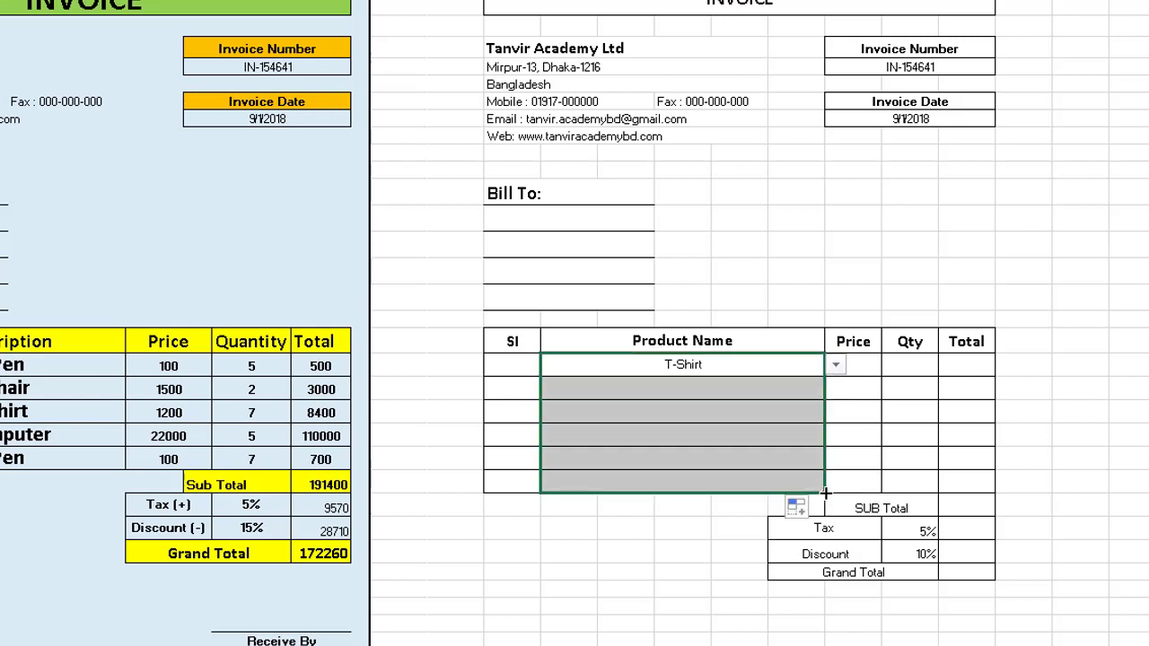
- Choose Pen as the product in the second row of the blank invoice
left_click(809, 434)
left_click(806, 392)
left_click(836, 388)
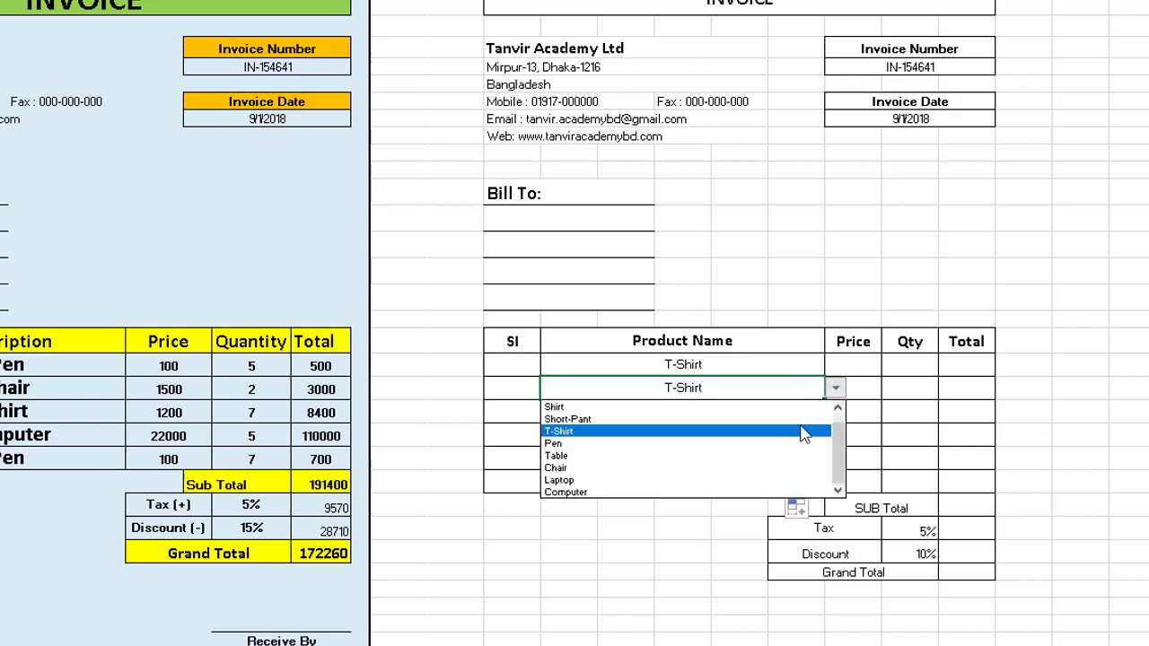
left_click(793, 443)
left_click(799, 410)
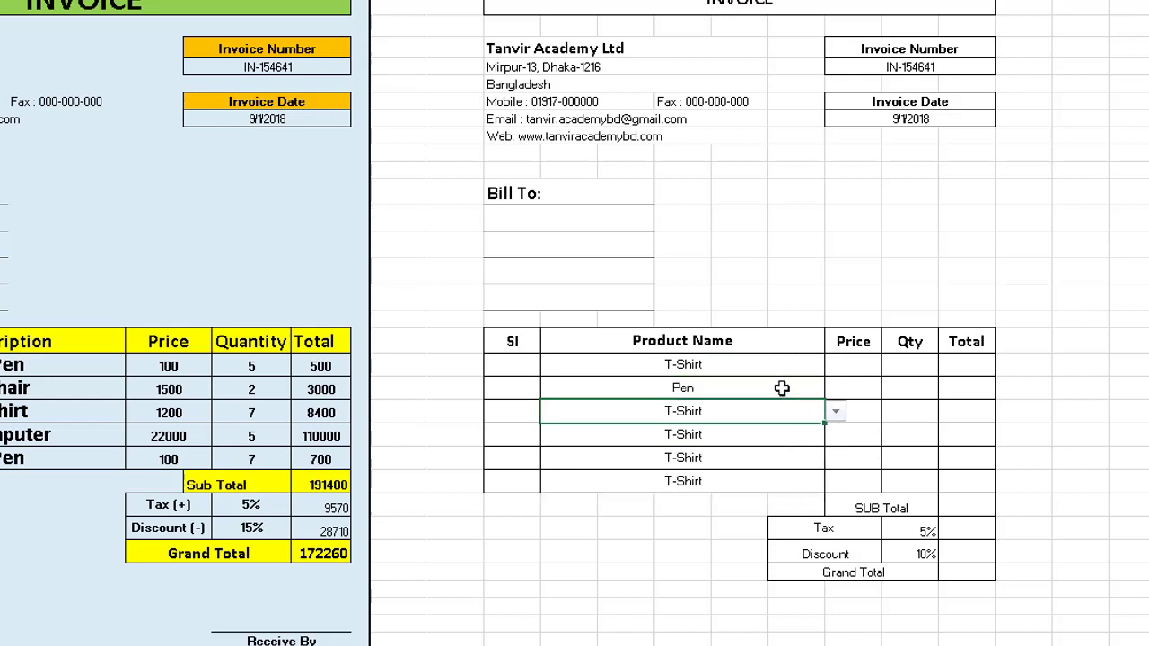
- Clear all product names from the blank invoice's Product Name column
left_click_drag(778, 391, 767, 479)
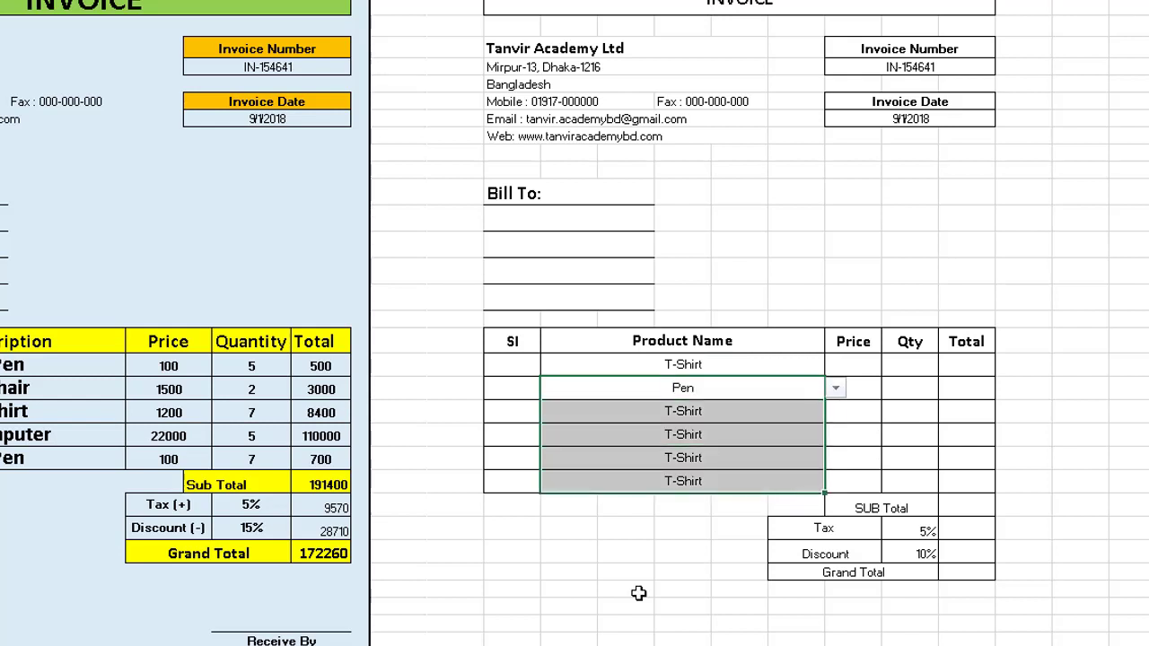
key("Delete")
key("Up")
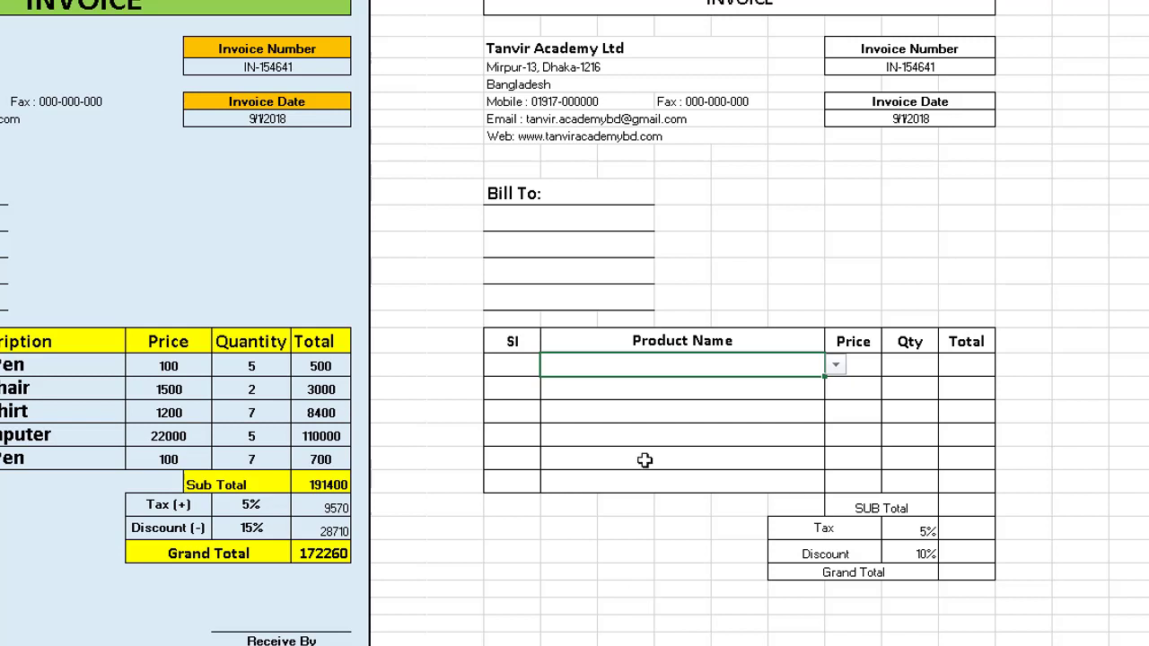
- Fill the empty first Product Name cell with its dropdown down through the last item row
left_click(706, 411)
left_click(722, 364)
left_click_drag(825, 373, 813, 484)
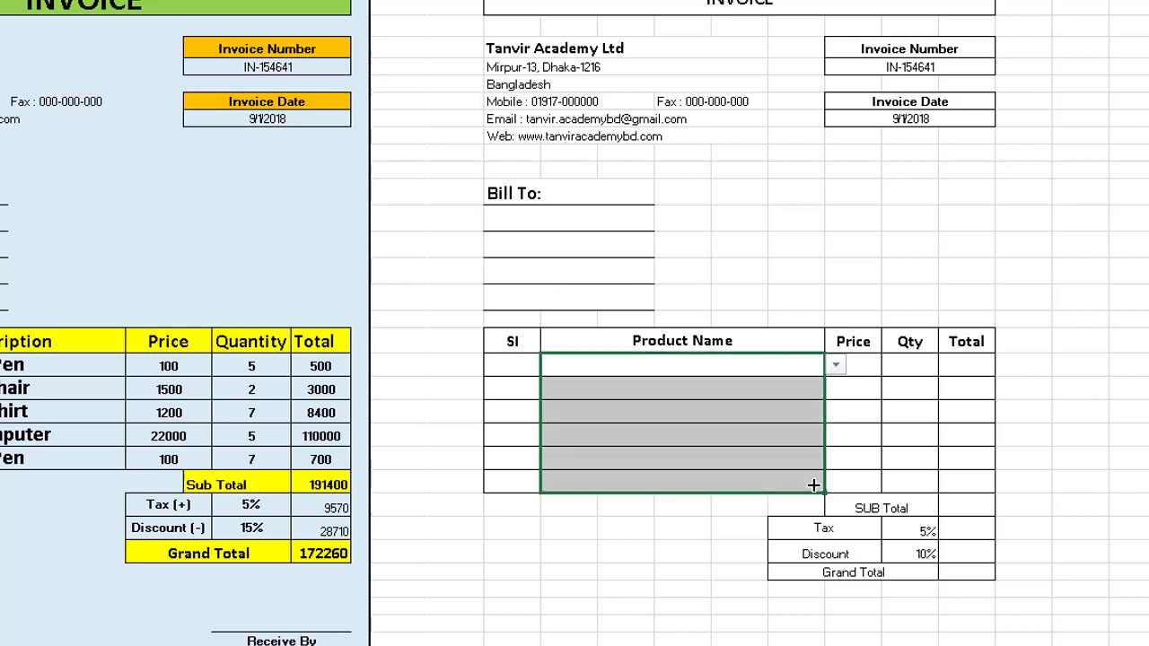
- Check the product choices offered by the dropdown in the second Product Name row
left_click(778, 371)
left_click(778, 390)
left_click(842, 392)
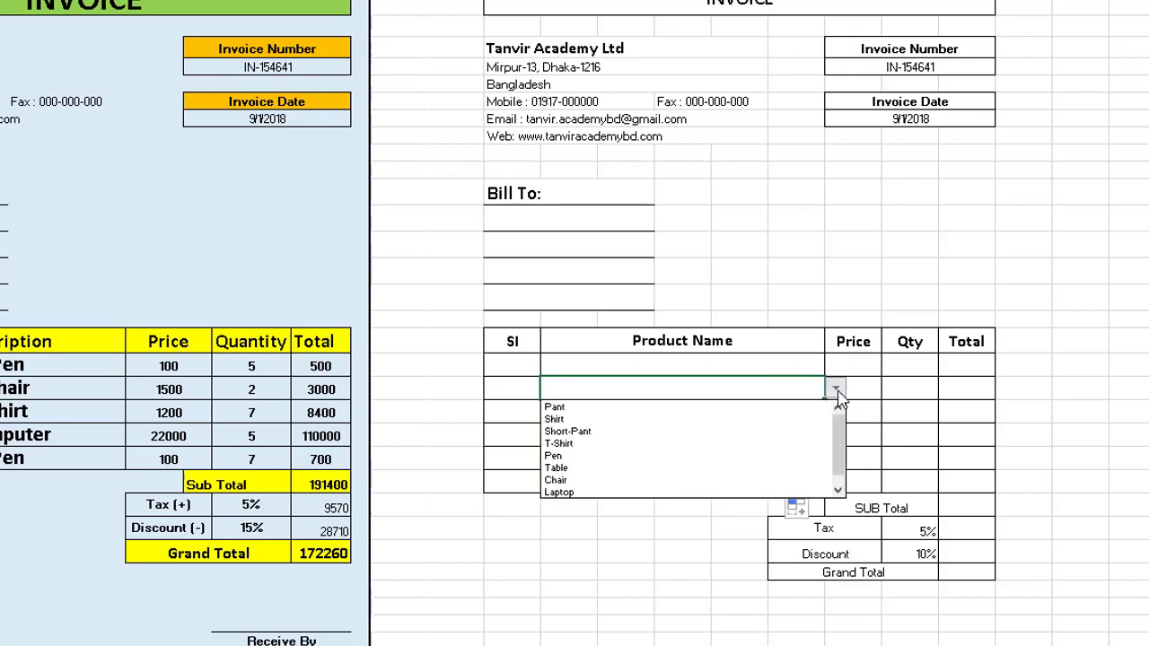
left_click(743, 370)
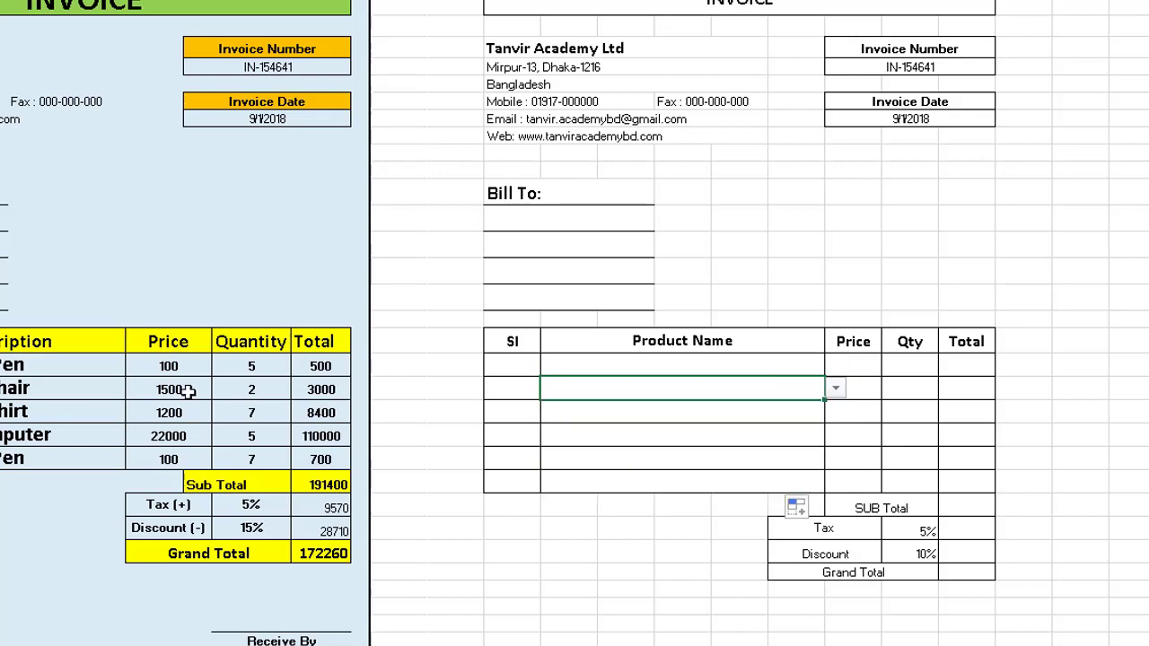
- Change the first item of the completed coloured invoice to Short-Pant, and finally to Chair
left_click(89, 367)
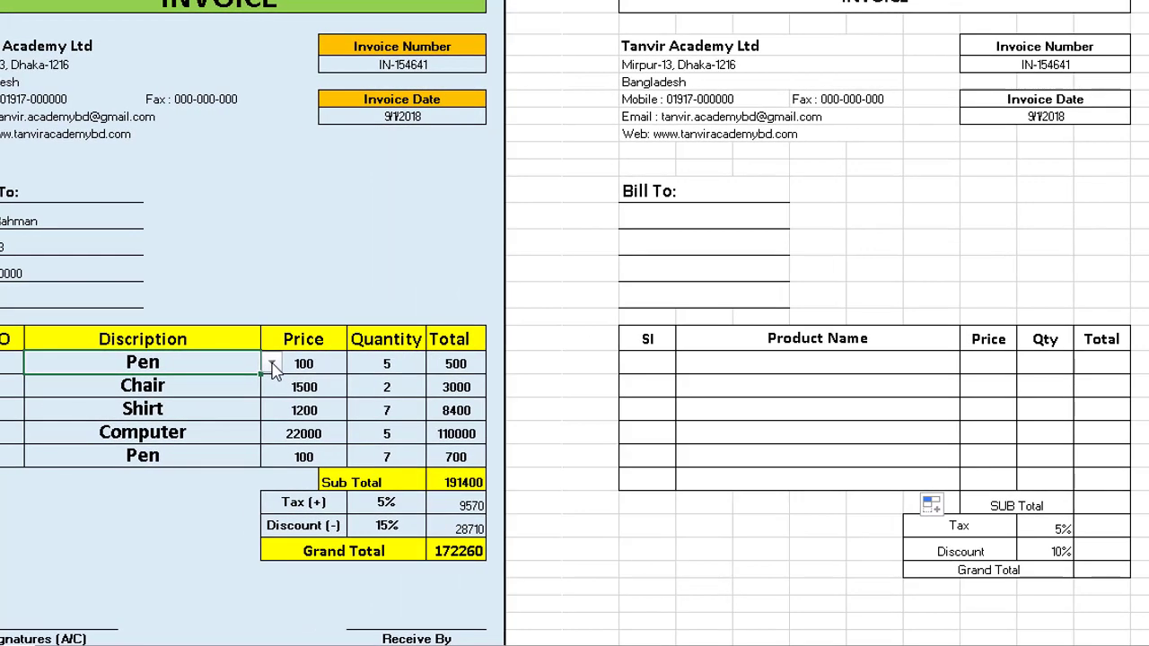
left_click(271, 364)
left_click(177, 388)
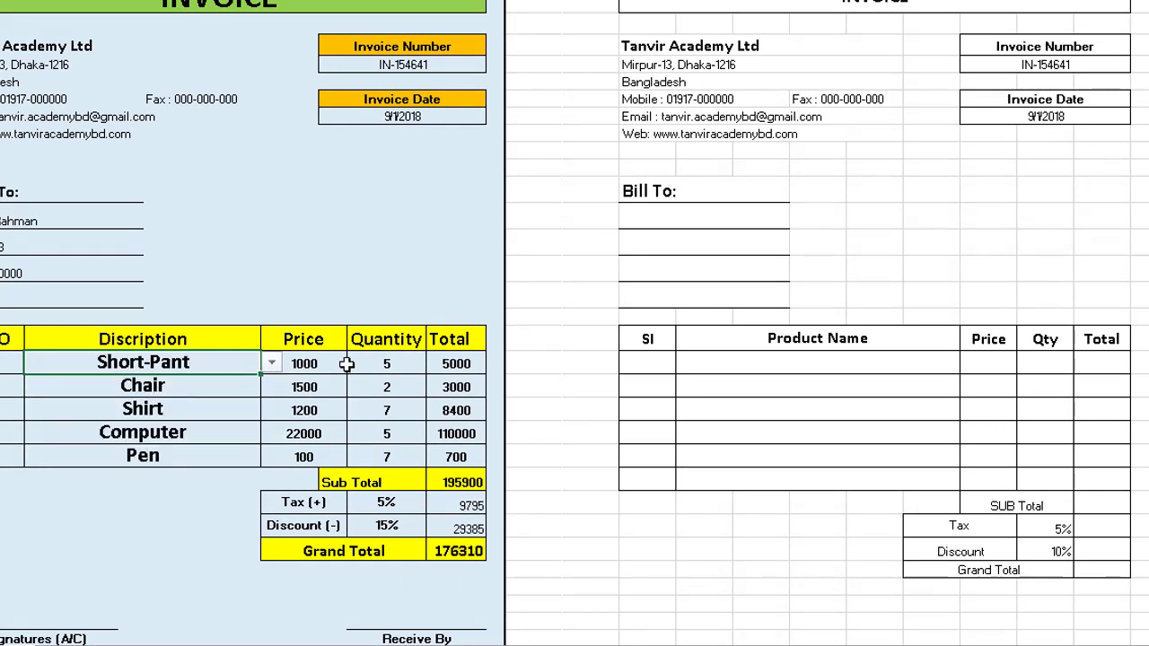
left_click(271, 364)
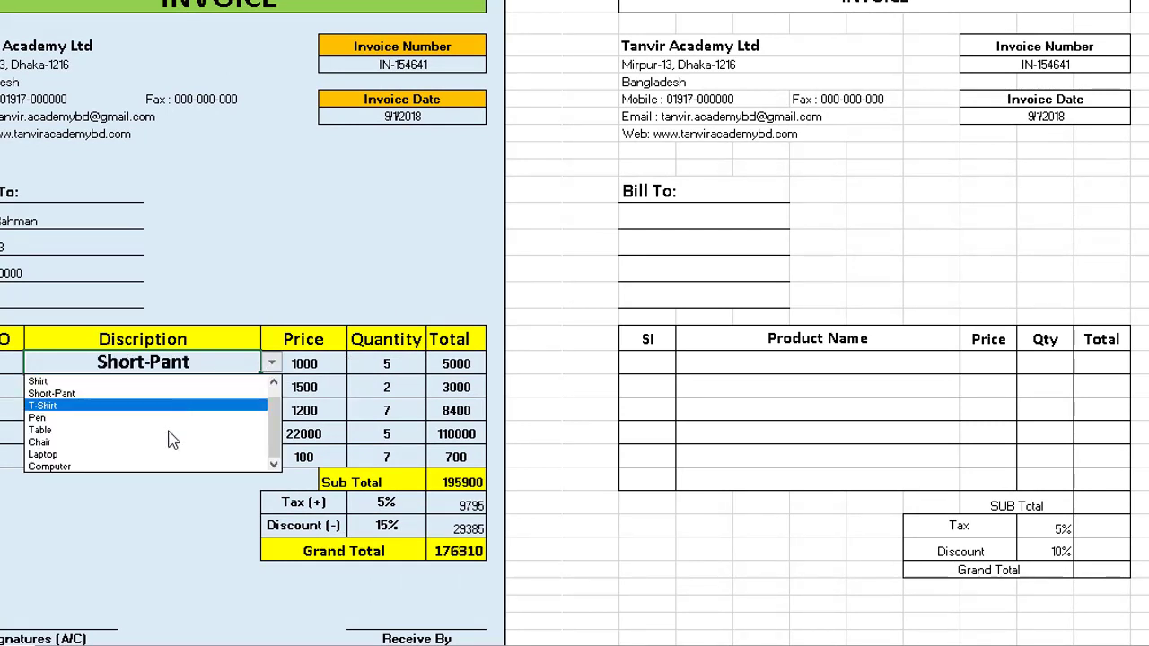
left_click(159, 443)
left_click(844, 391)
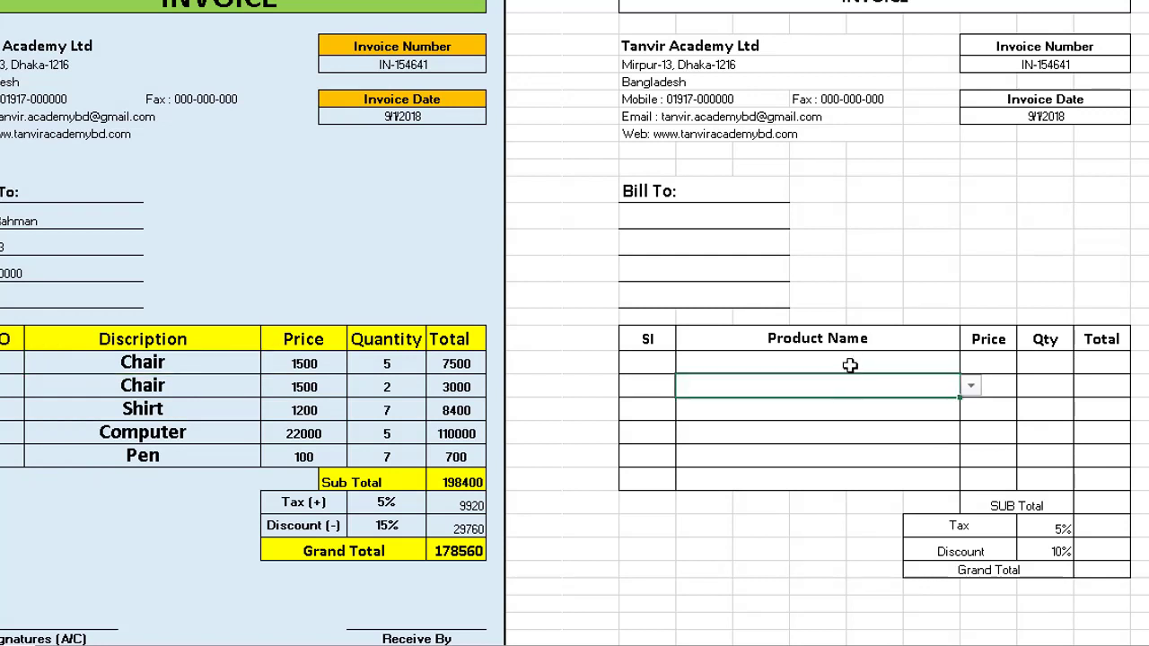
left_click(861, 362)
left_click(883, 380)
left_click(892, 361)
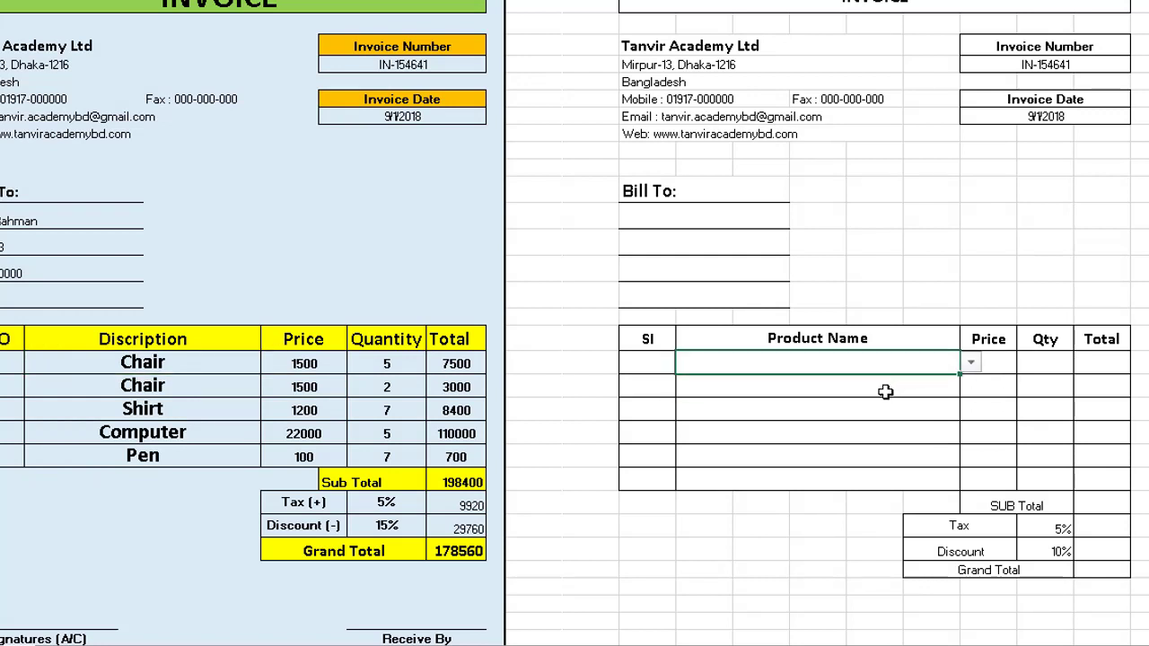
left_click(884, 389)
left_click(891, 365)
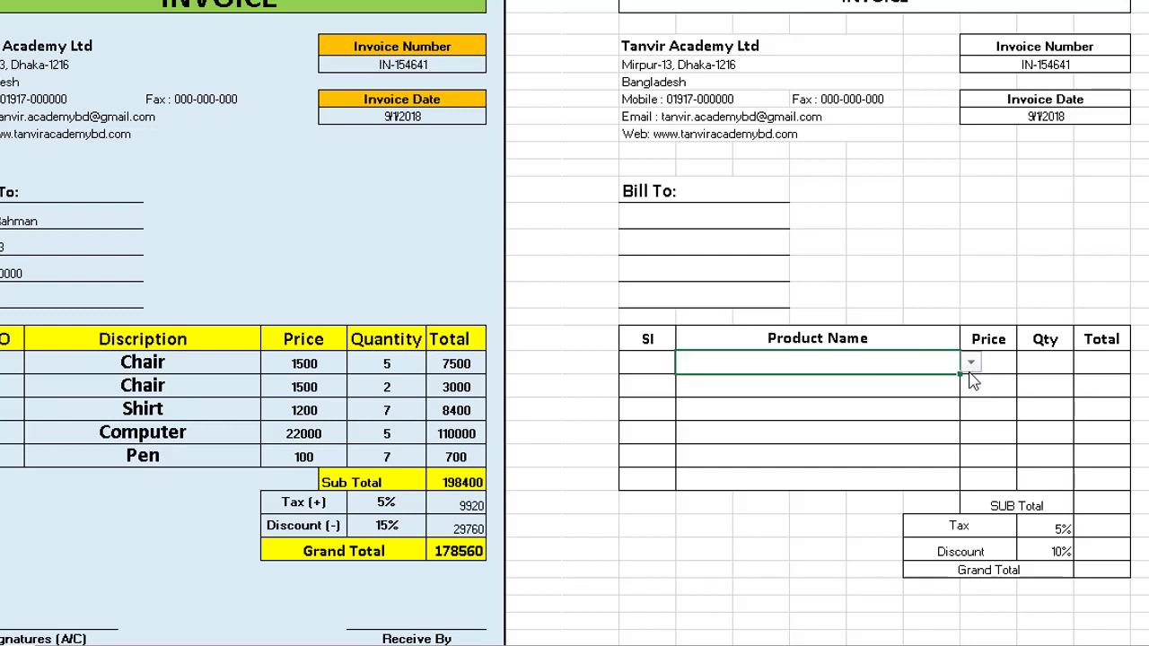
left_click(912, 405)
left_click(905, 362)
left_click(902, 393)
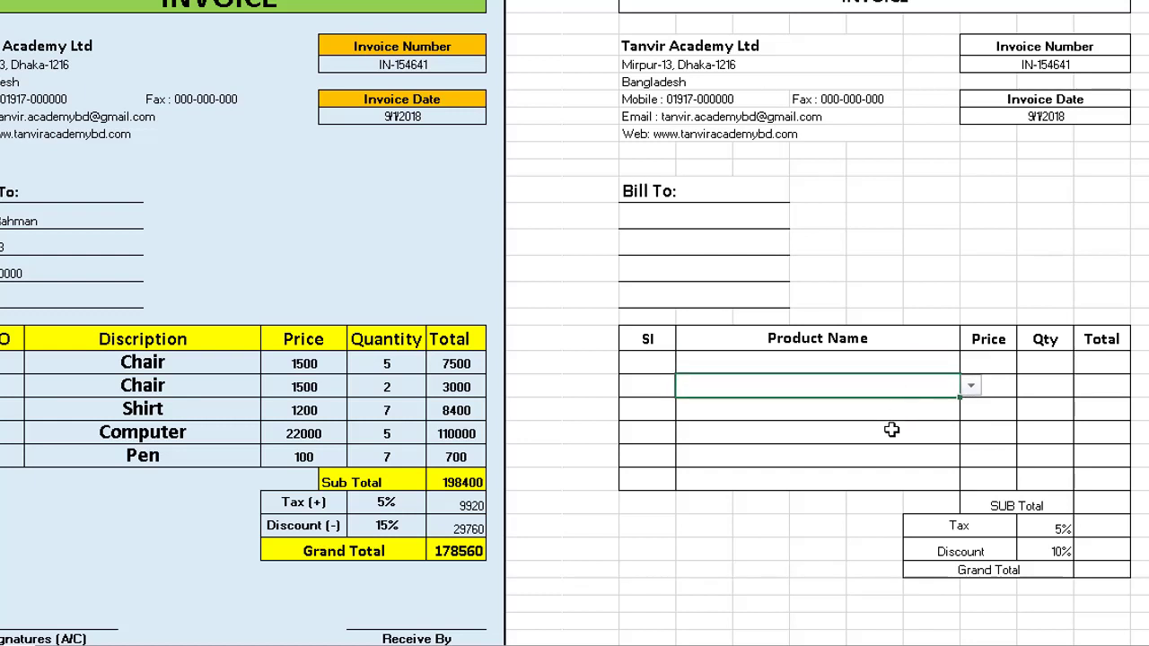
left_click(892, 429)
left_click(896, 365)
- Start a VLOOKUP in the blank invoice's first Price cell with lookup value P22 and the Sheet2 product and price rows as table array
left_click(1007, 362)
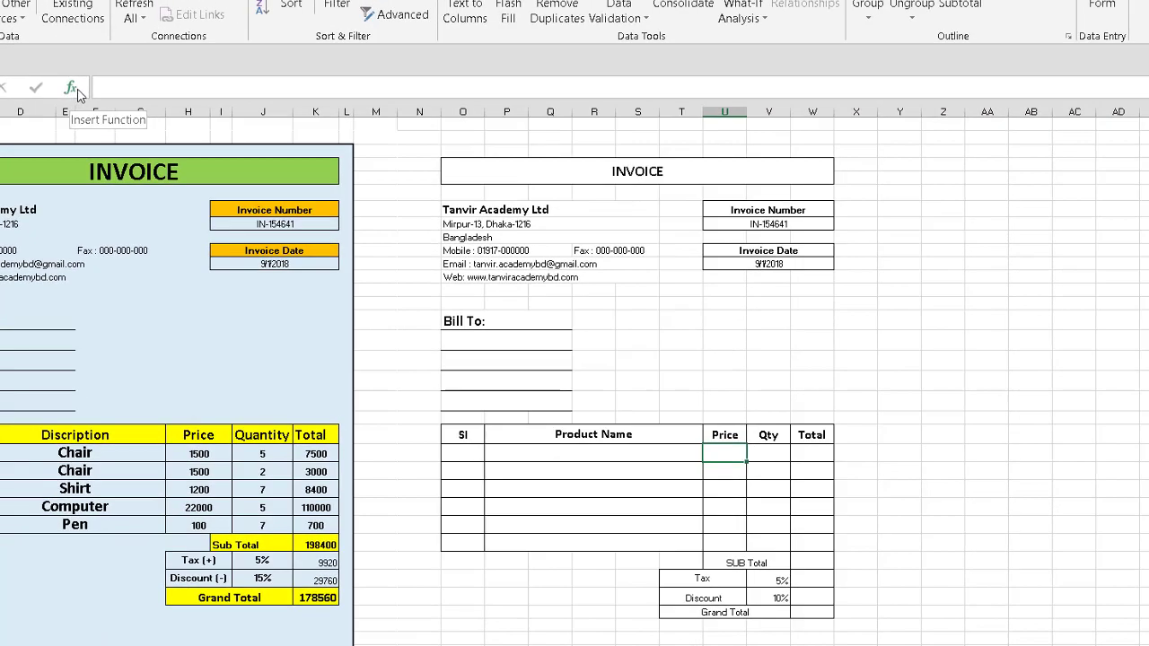
left_click(75, 89)
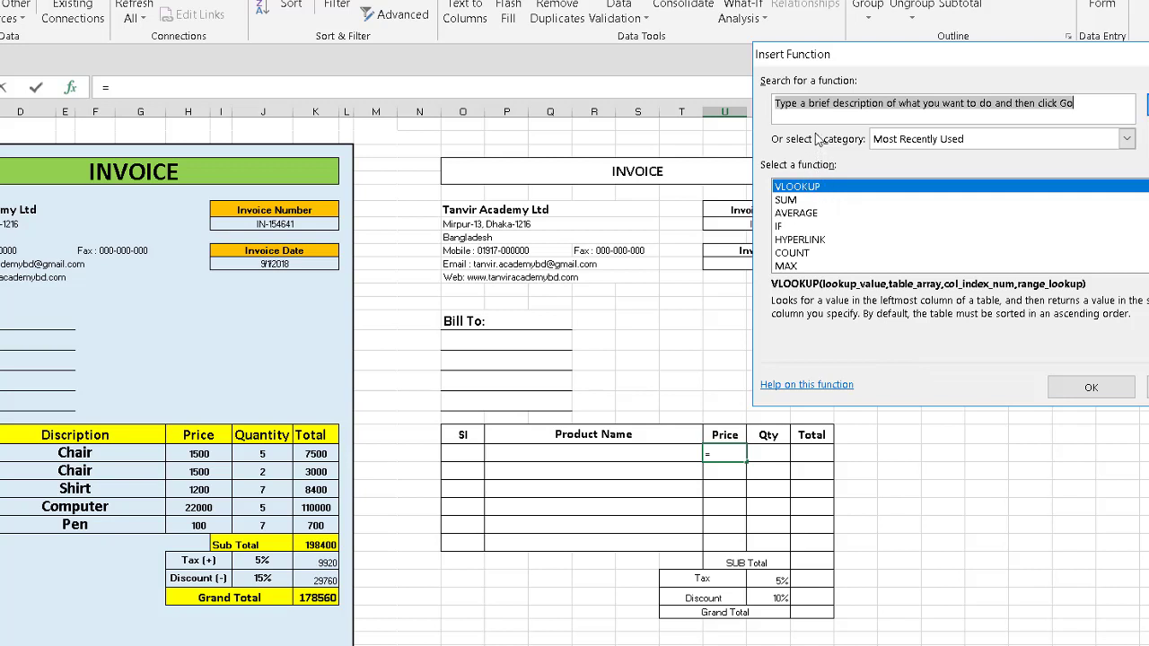
double_click(794, 187)
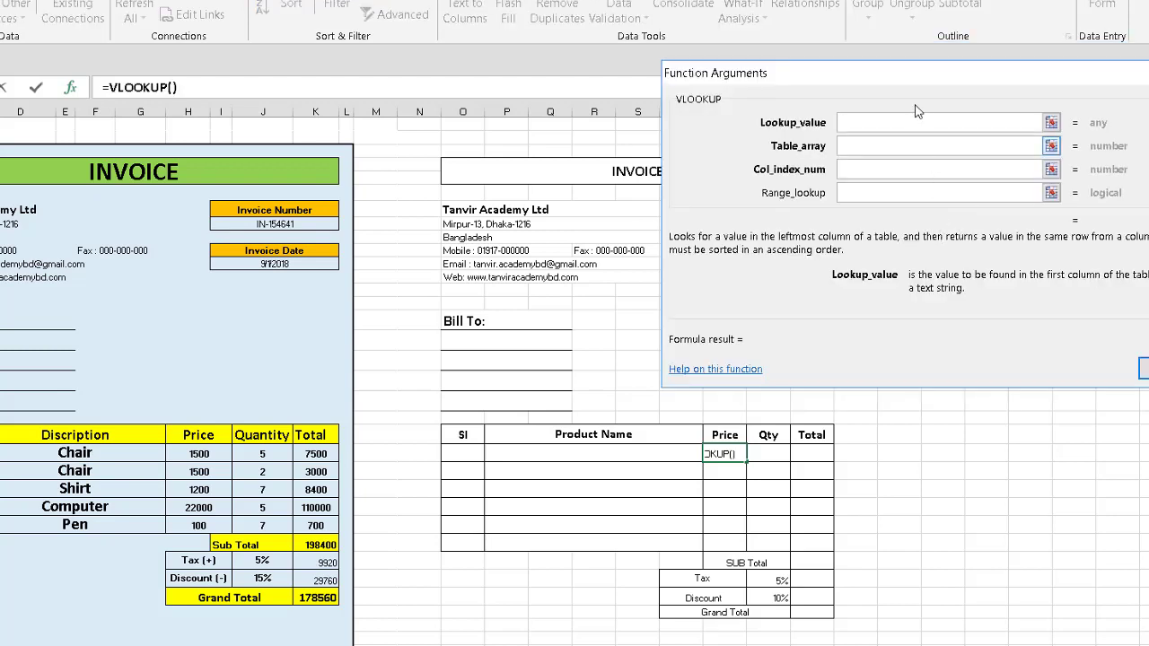
left_click_drag(794, 90, 503, 14)
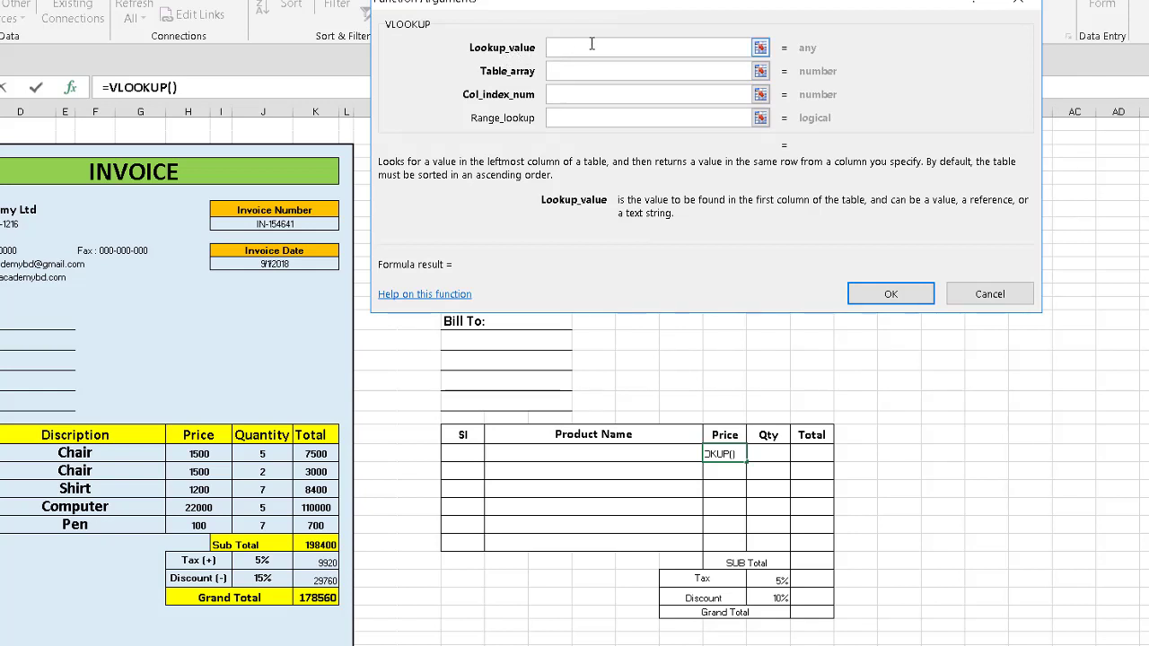
left_click(635, 455)
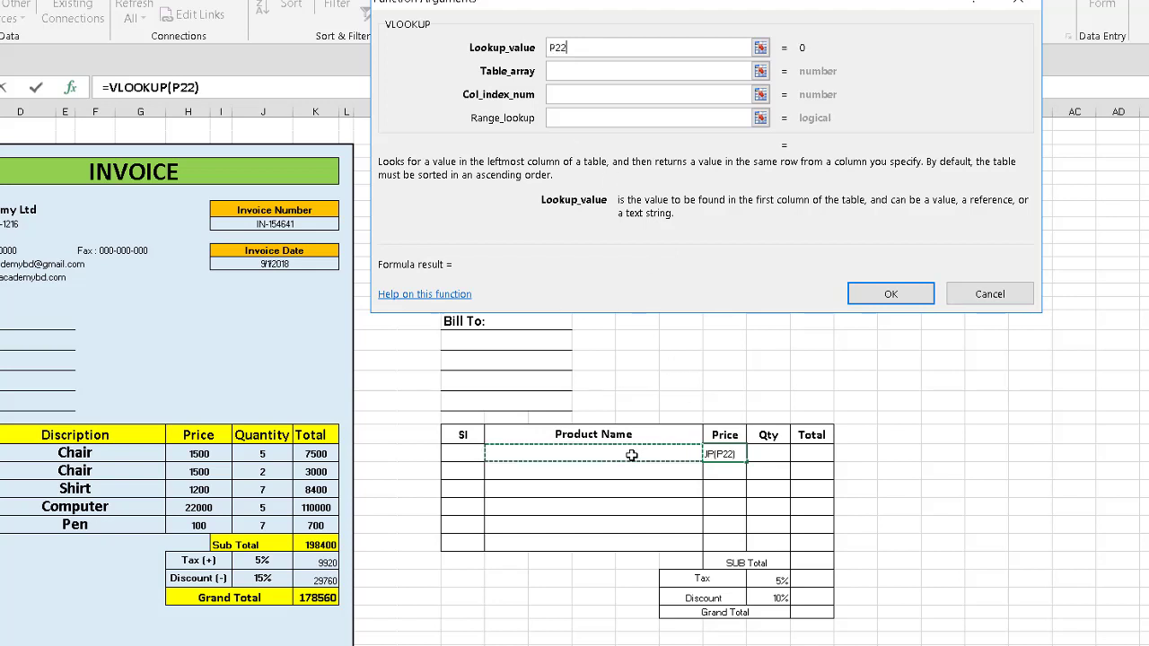
left_click(581, 73)
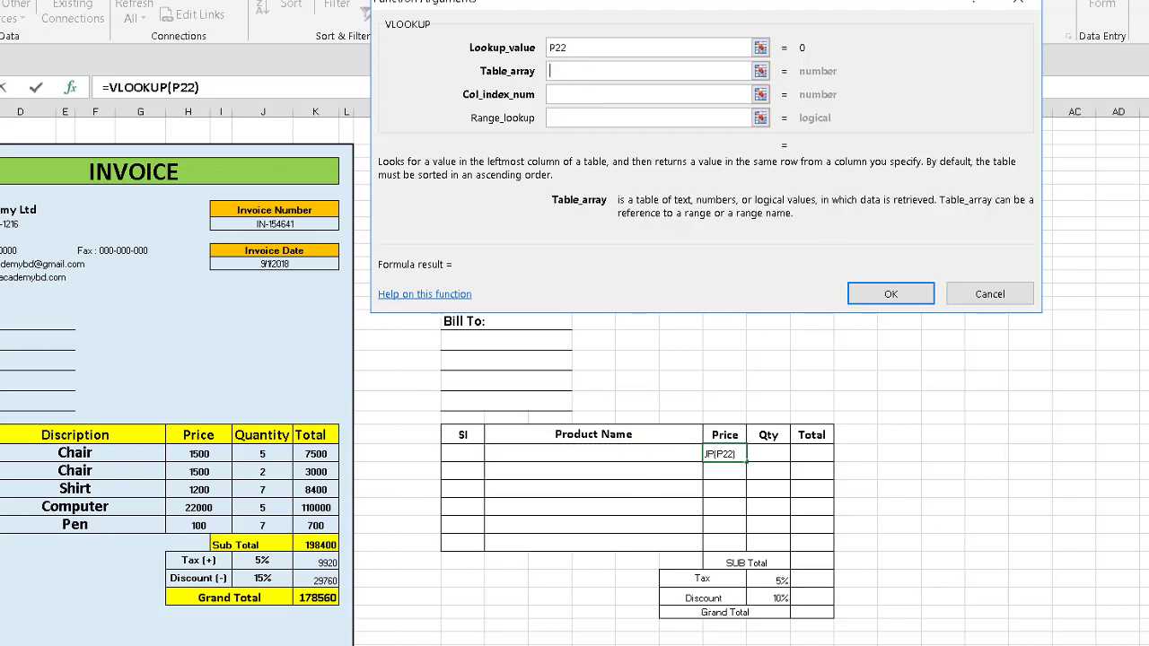
left_click(99, 645)
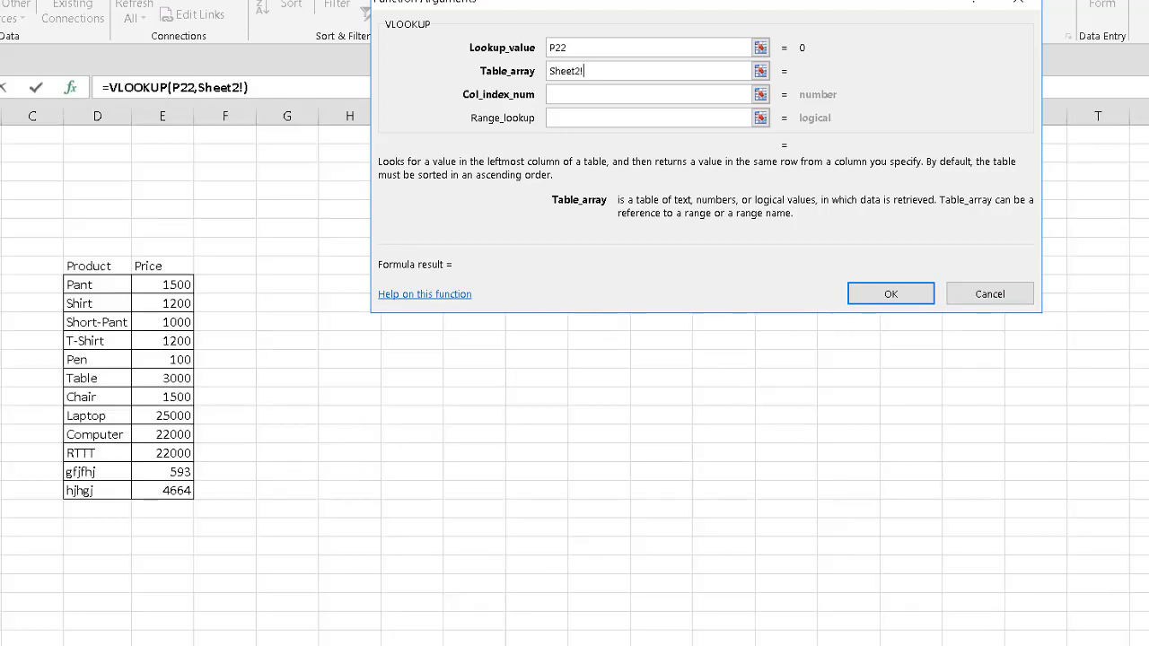
left_click_drag(101, 284, 172, 491)
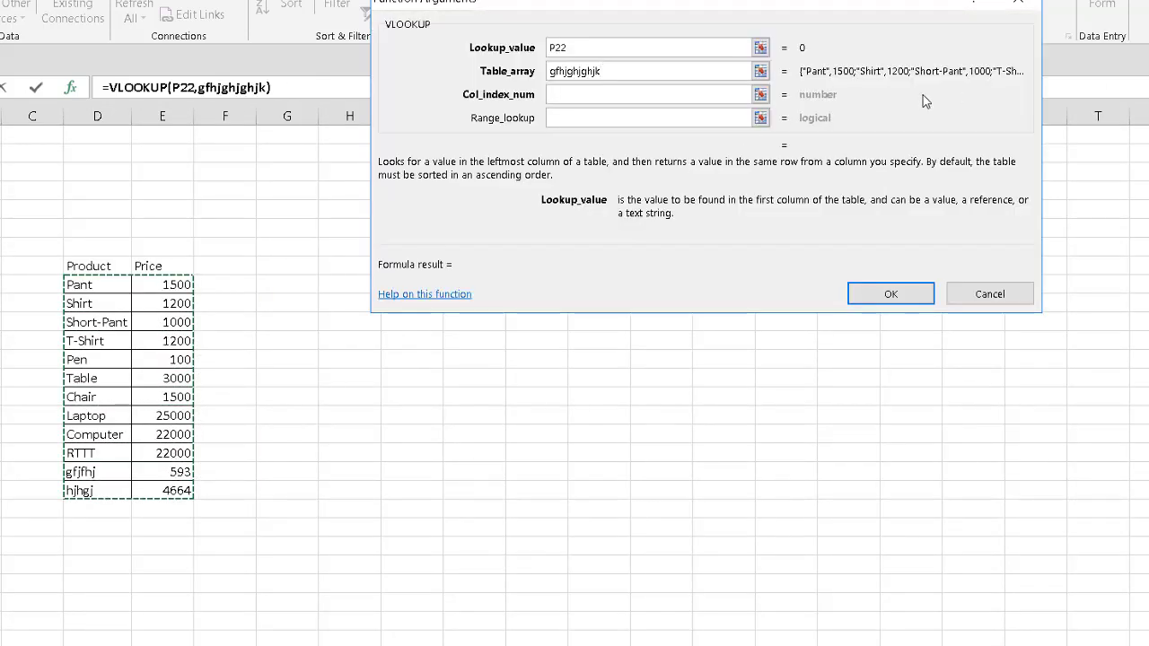
- Complete the VLOOKUP with column index number 2 and range lookup 0
left_click(599, 96)
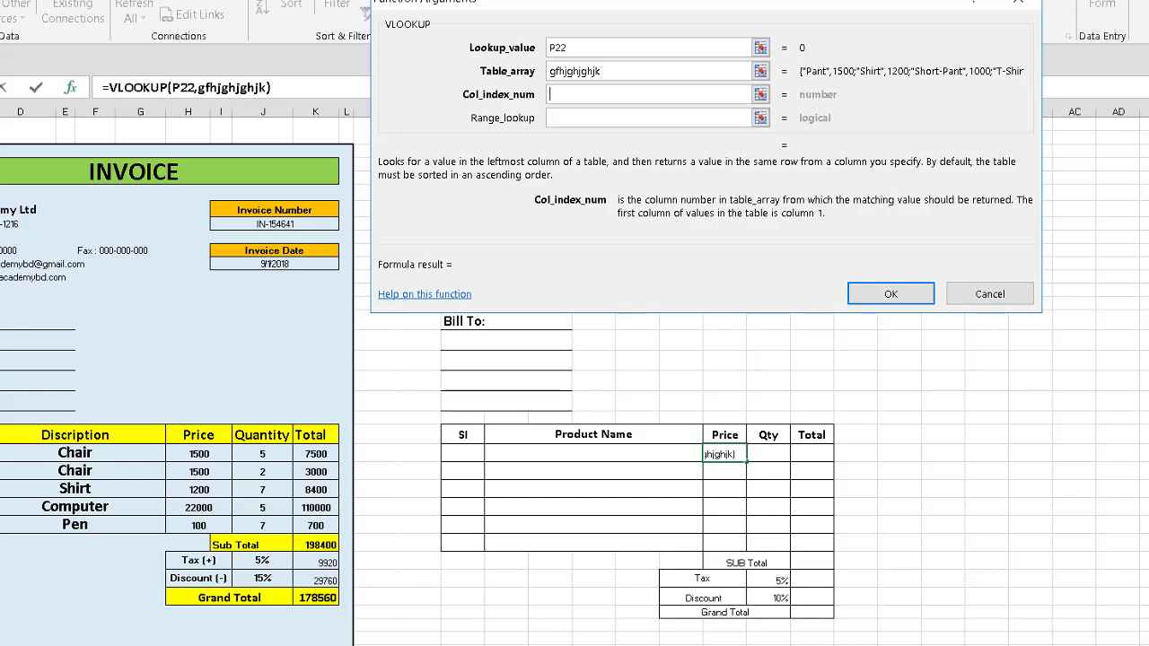
left_click(13, 643)
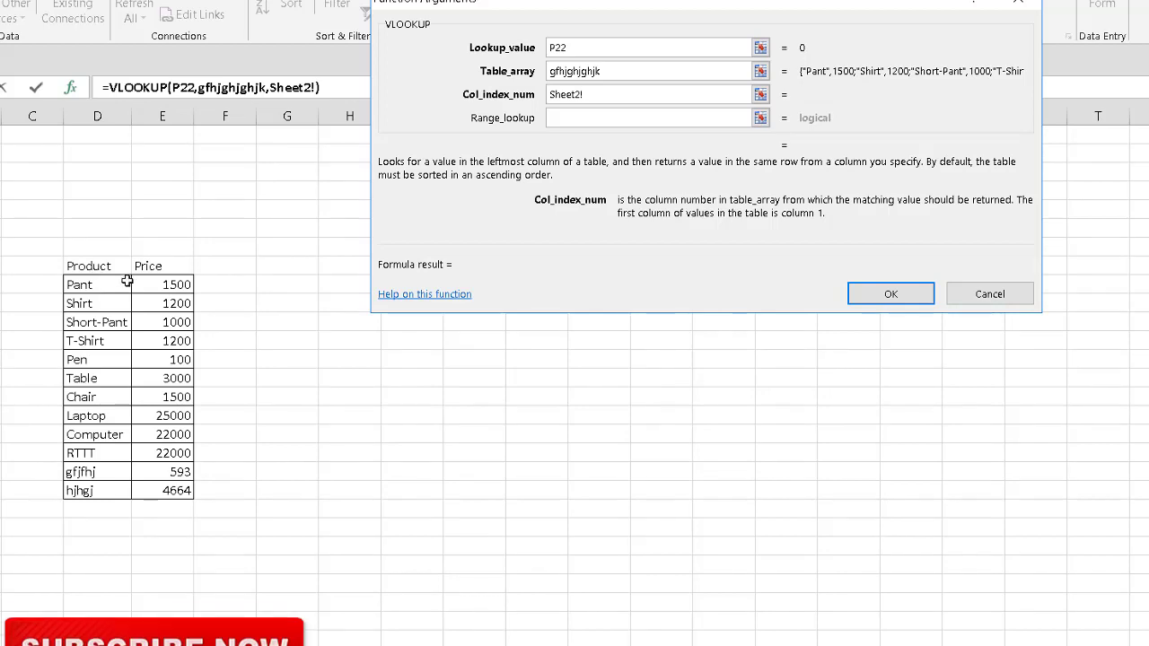
left_click(13, 643)
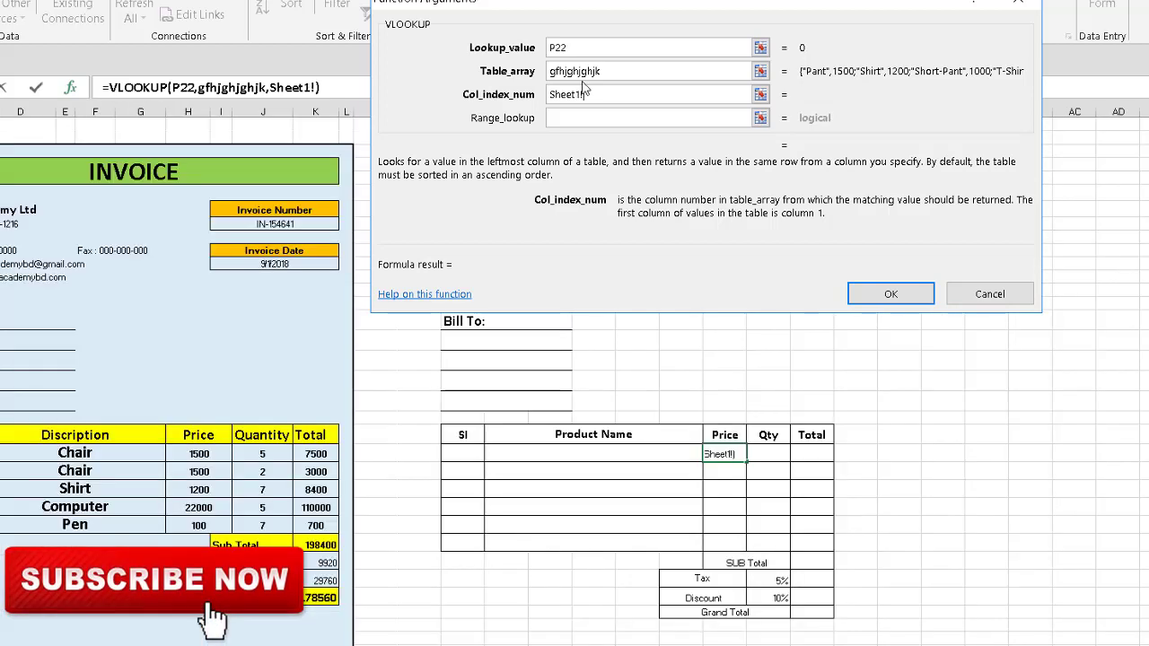
left_click_drag(588, 93, 549, 88)
type("2")
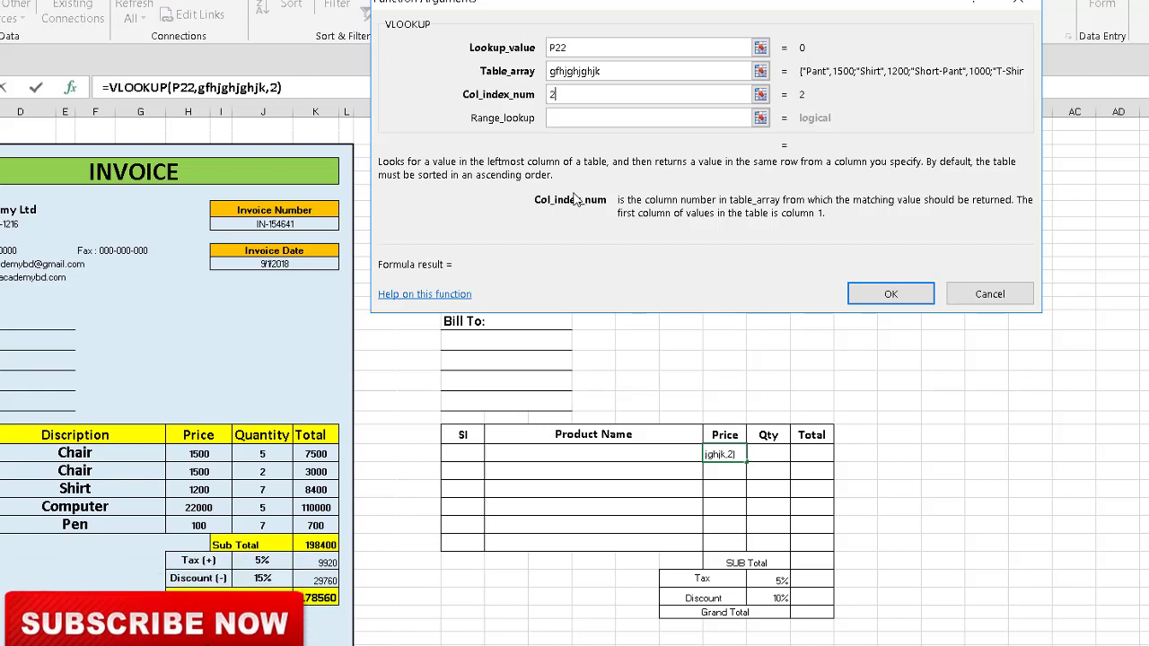
left_click(583, 117)
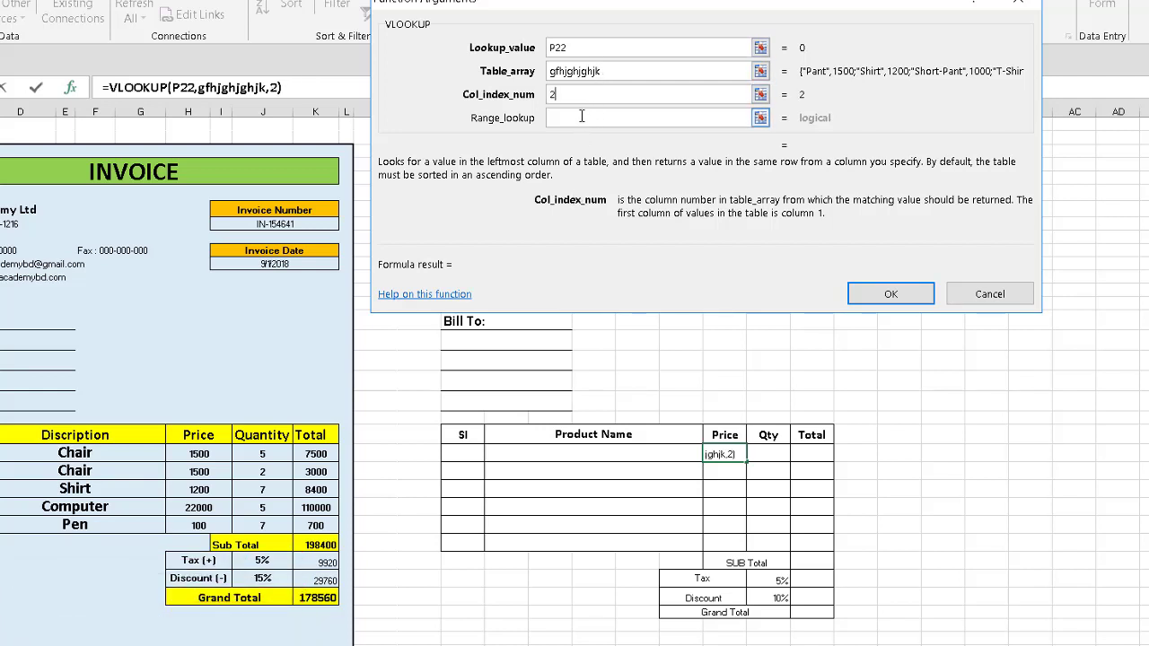
type("0")
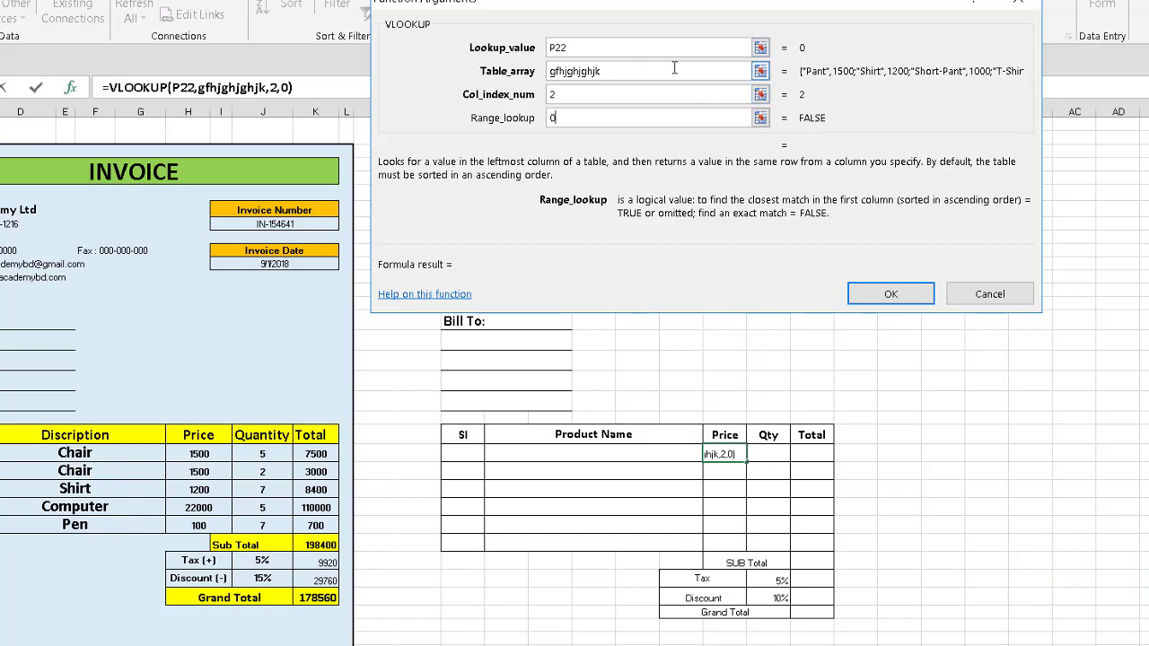
left_click(922, 307)
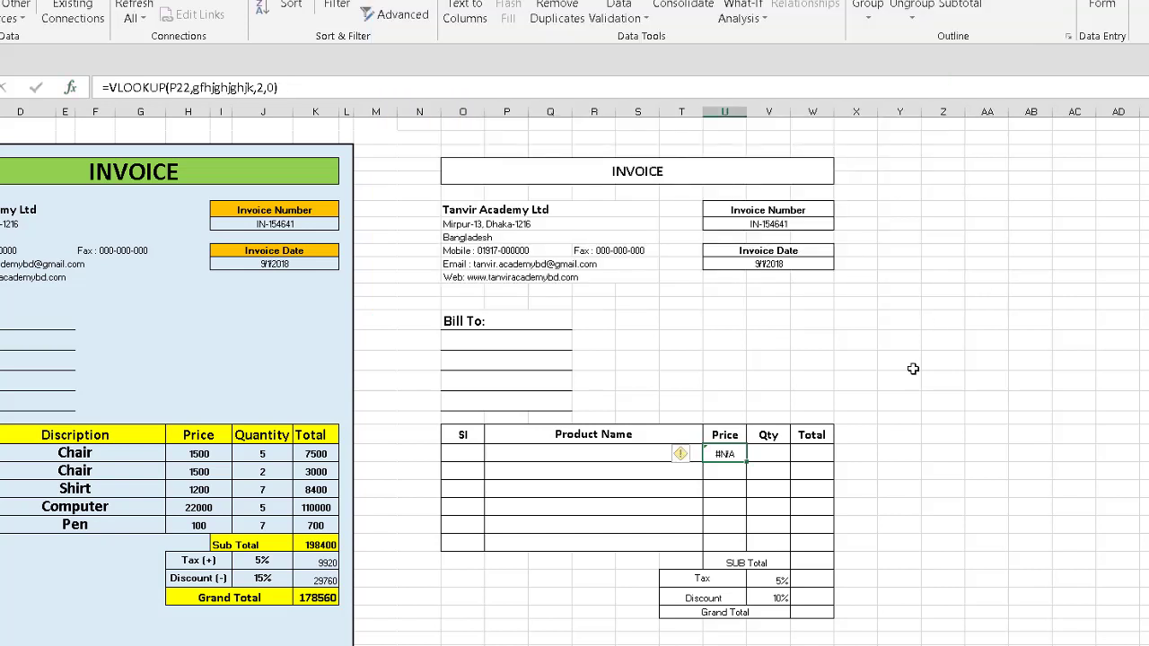
- Choose Pant as the blank invoice's first product and fill the first Price formula down through the last item row
left_click(605, 489)
left_click(640, 454)
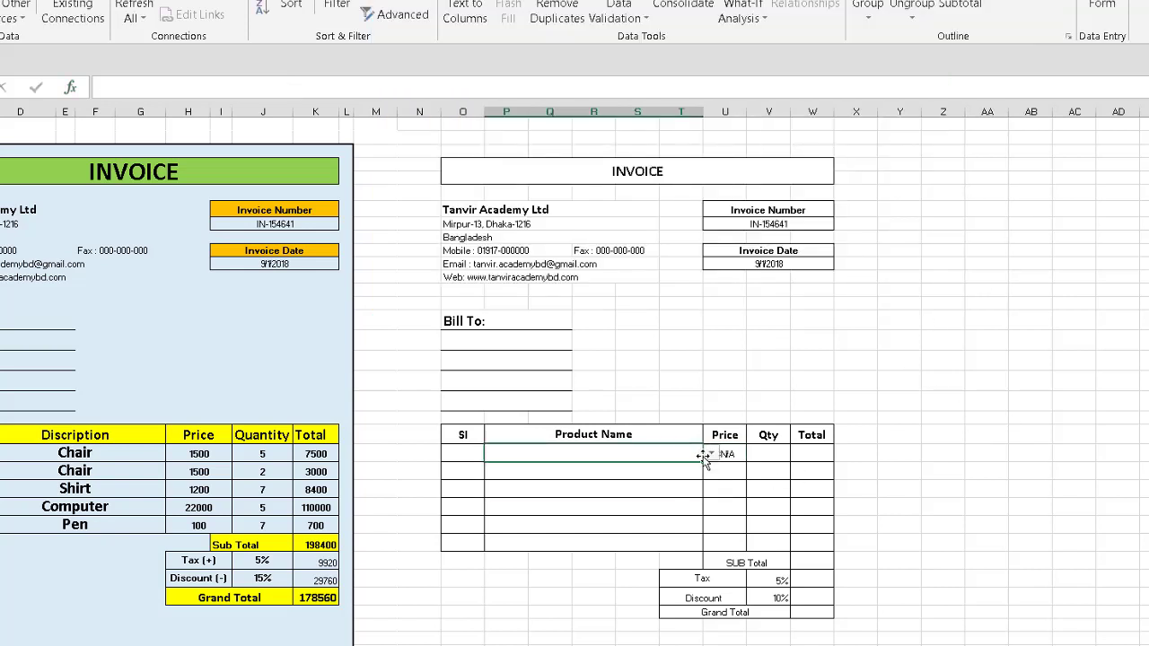
left_click(710, 454)
left_click(656, 473)
left_click(736, 455)
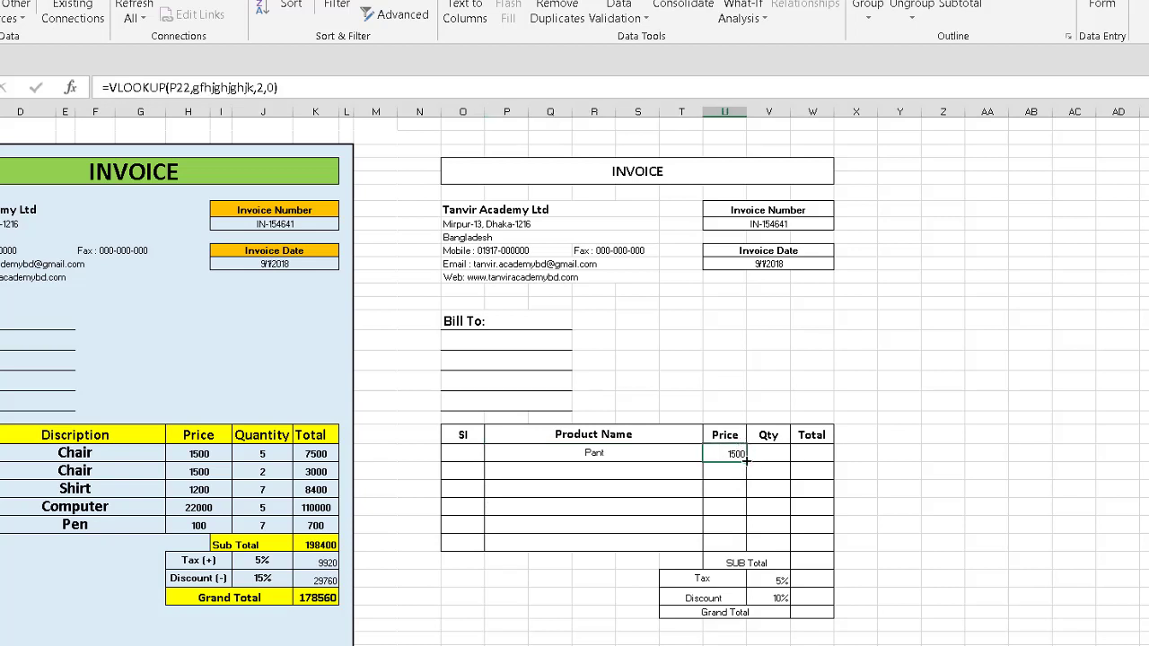
left_click_drag(747, 463, 748, 555)
- Choose Laptop as the product in the blank invoice's second item row
left_click(671, 470)
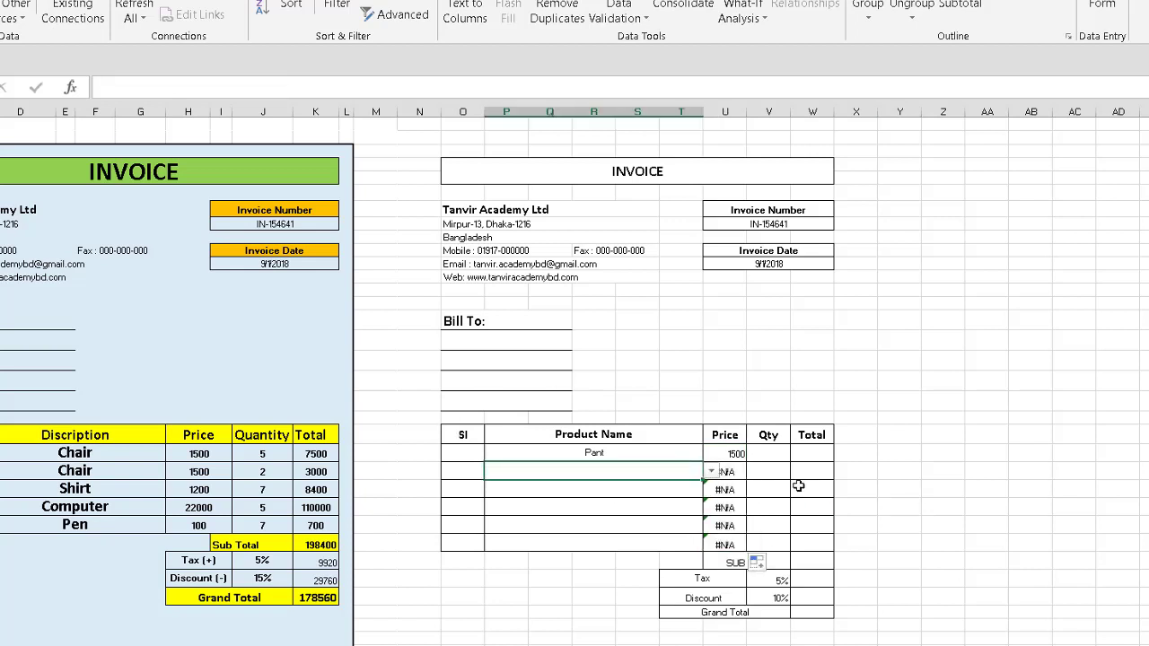
left_click(711, 475)
left_click(596, 557)
left_click(710, 471)
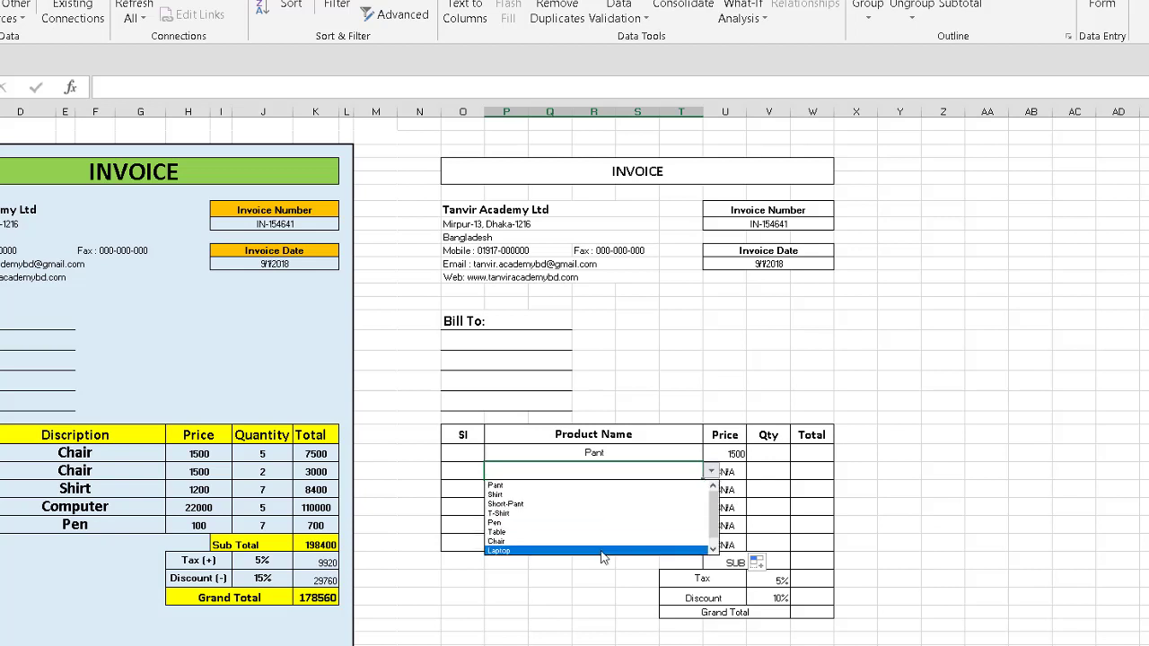
left_click(610, 551)
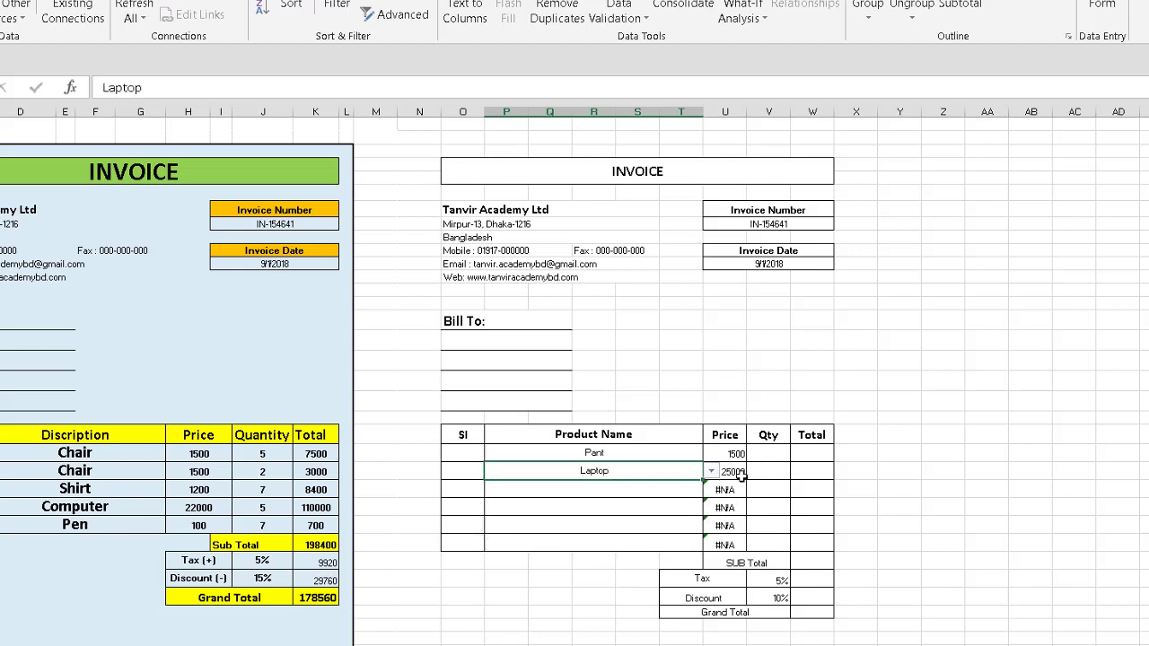
- Set the third item row's product to Table, and finally to Laptop
left_click(678, 489)
left_click(710, 490)
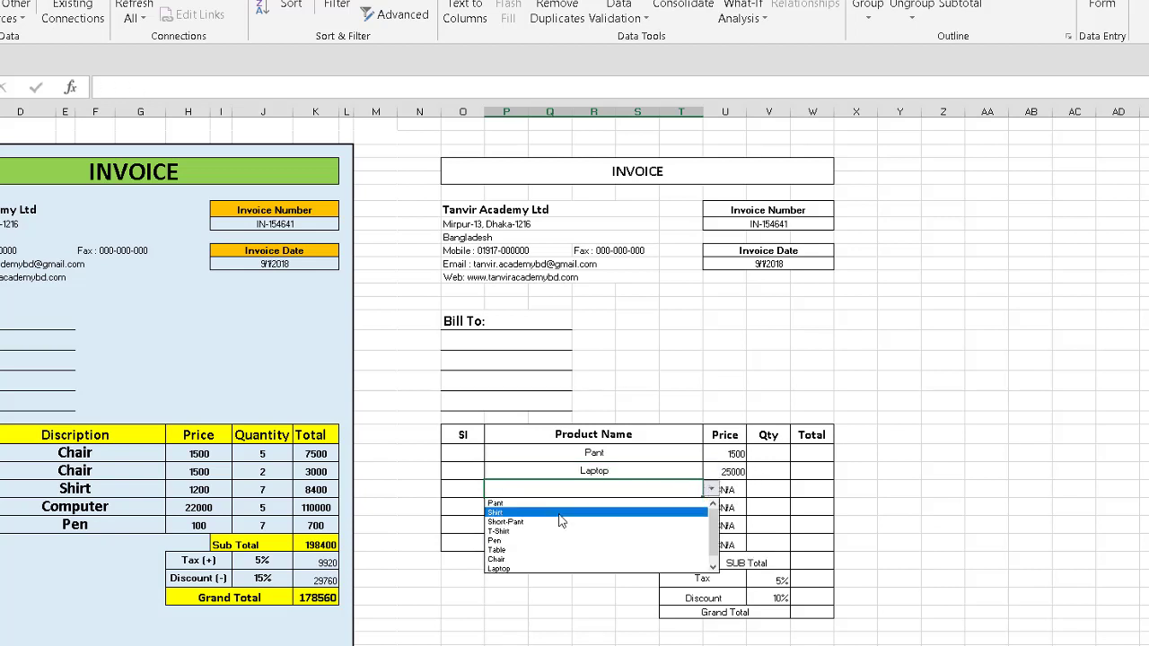
left_click(521, 546)
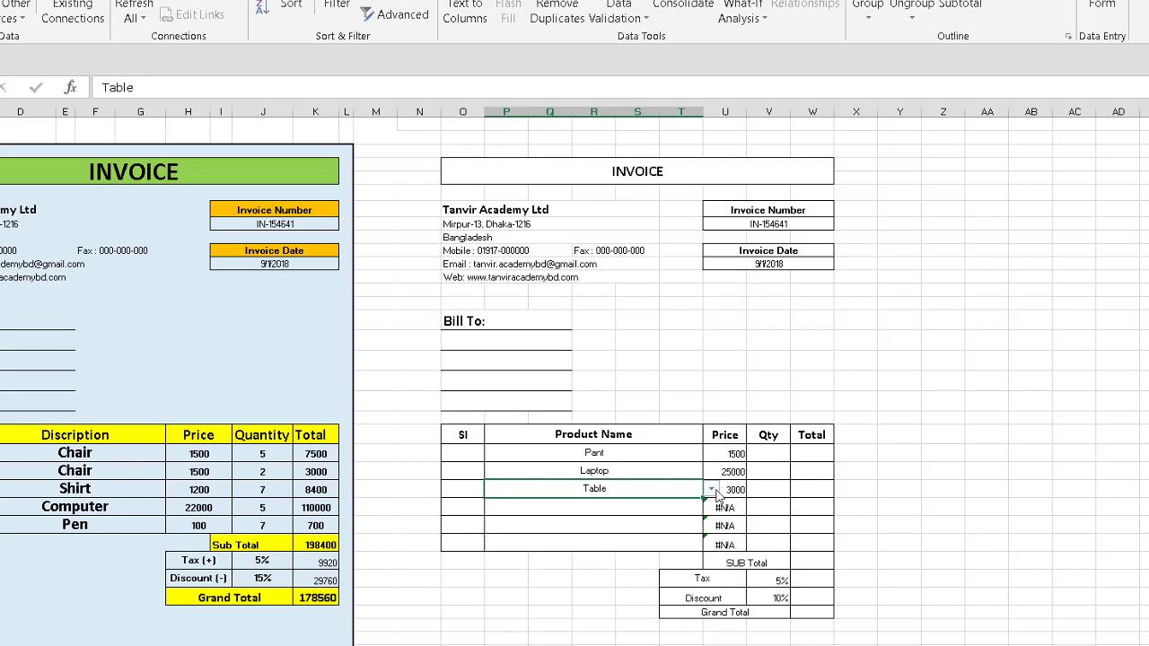
left_click(711, 489)
left_click(642, 560)
- Enter a quantity of 2 for the Pant row of the blank invoice
left_click(773, 453)
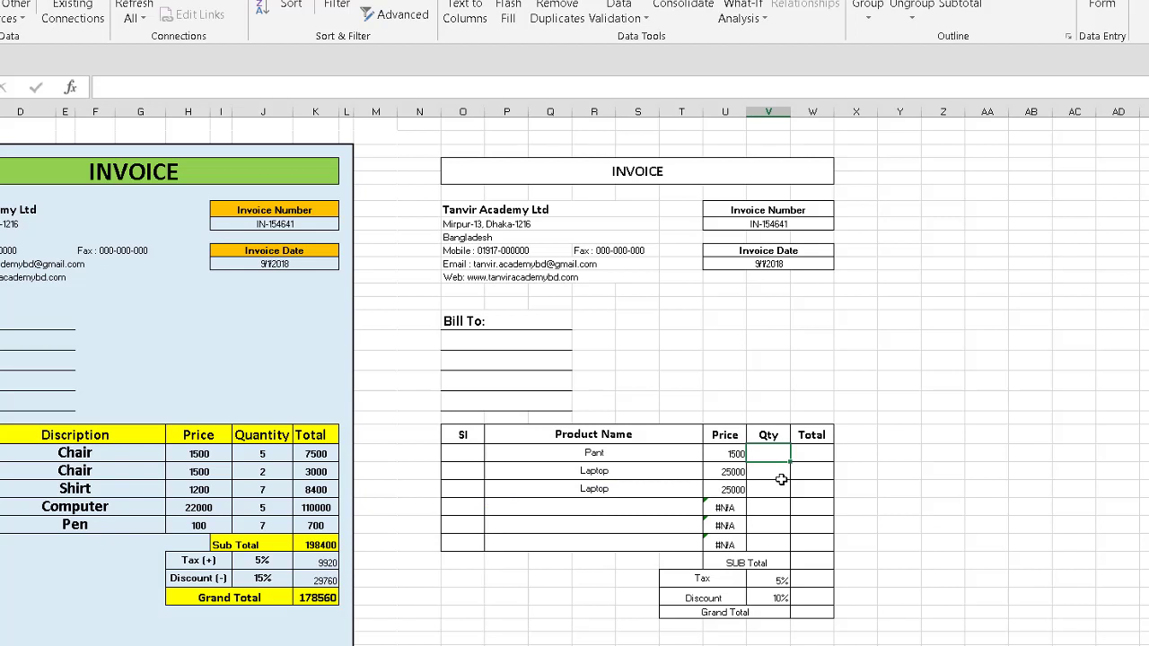
type("2")
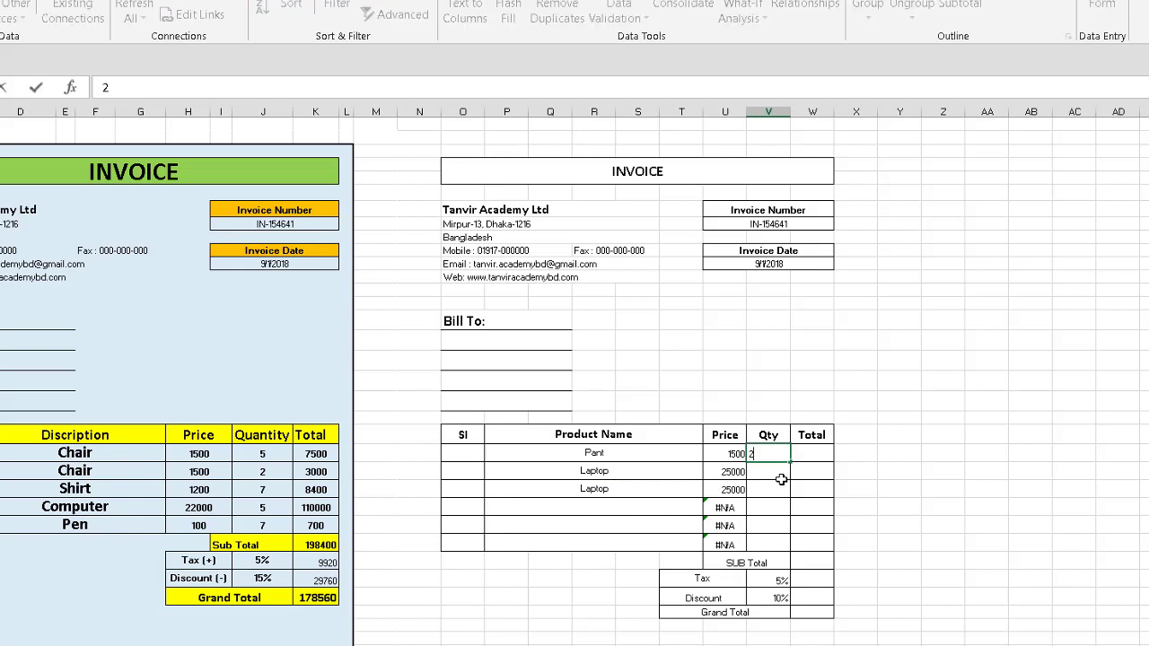
key("Tab")
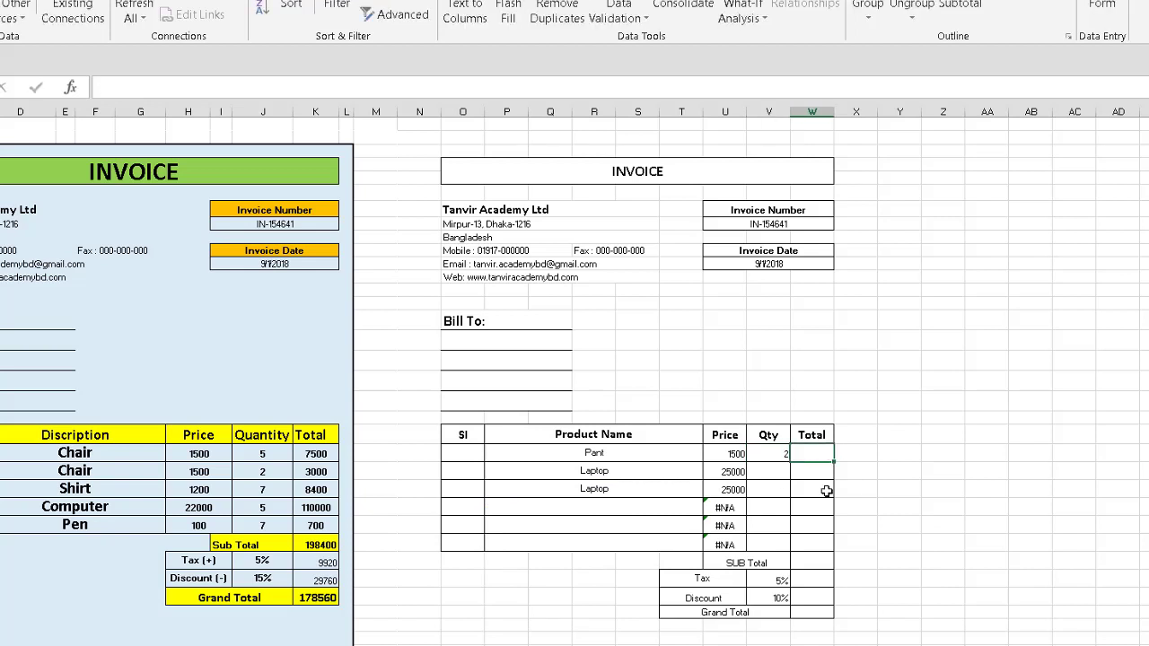
- Calculate the Pant row's Total with =U22*V22 and fill the formula down through the last item row
type("=")
left_click(721, 453)
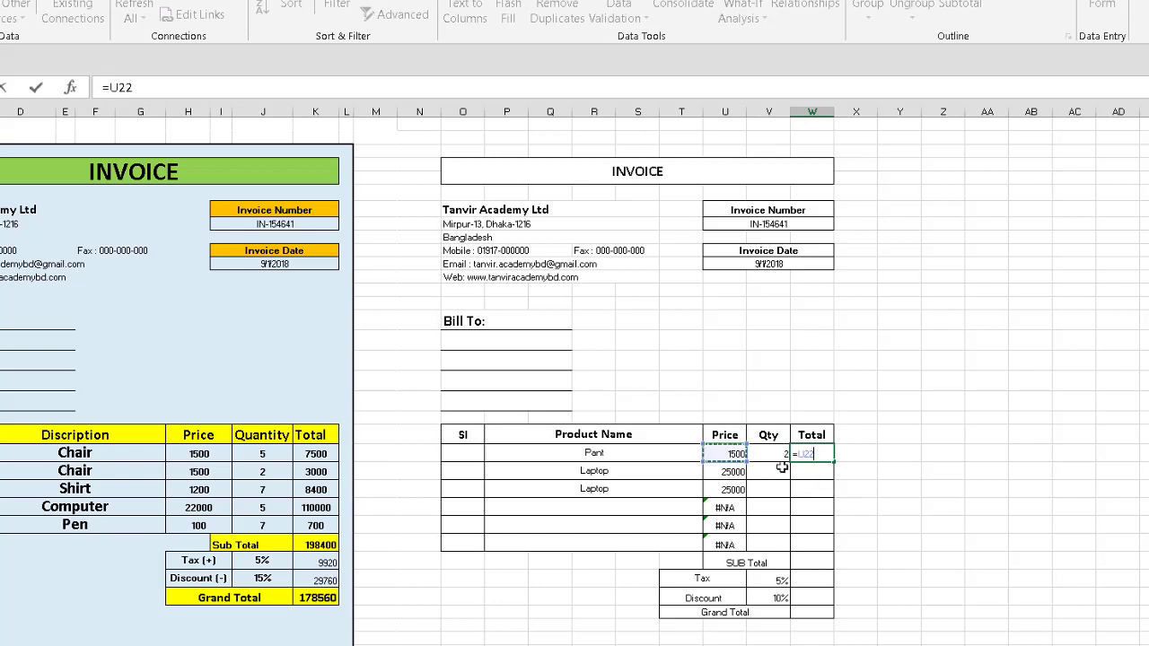
type("*")
key("Left")
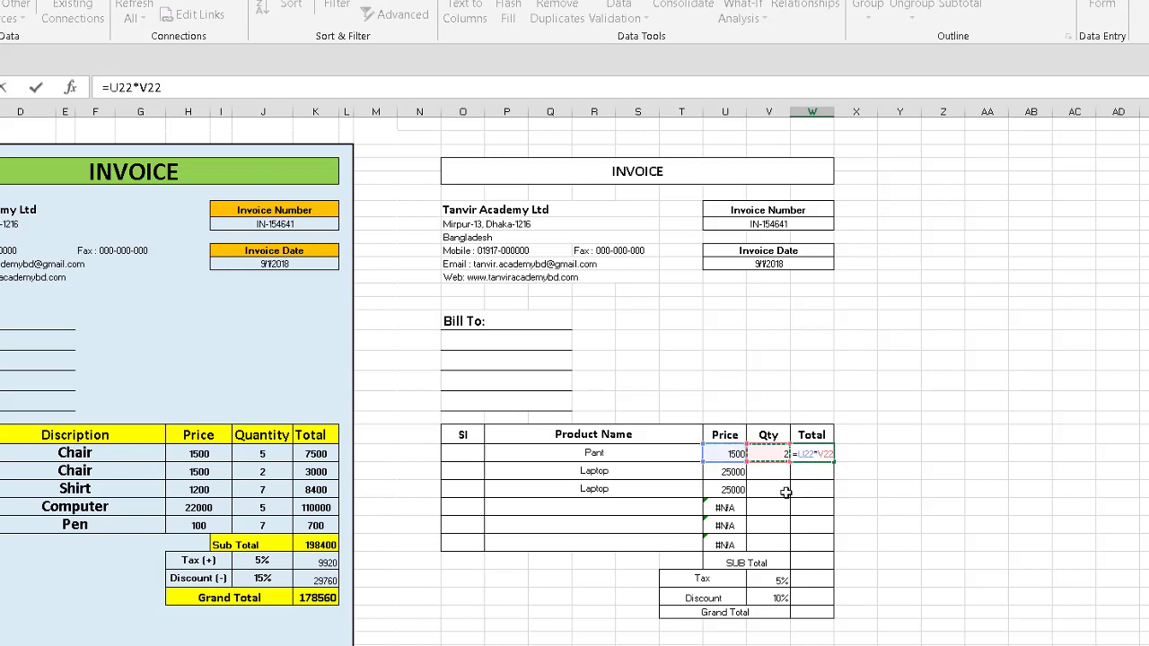
key("Return")
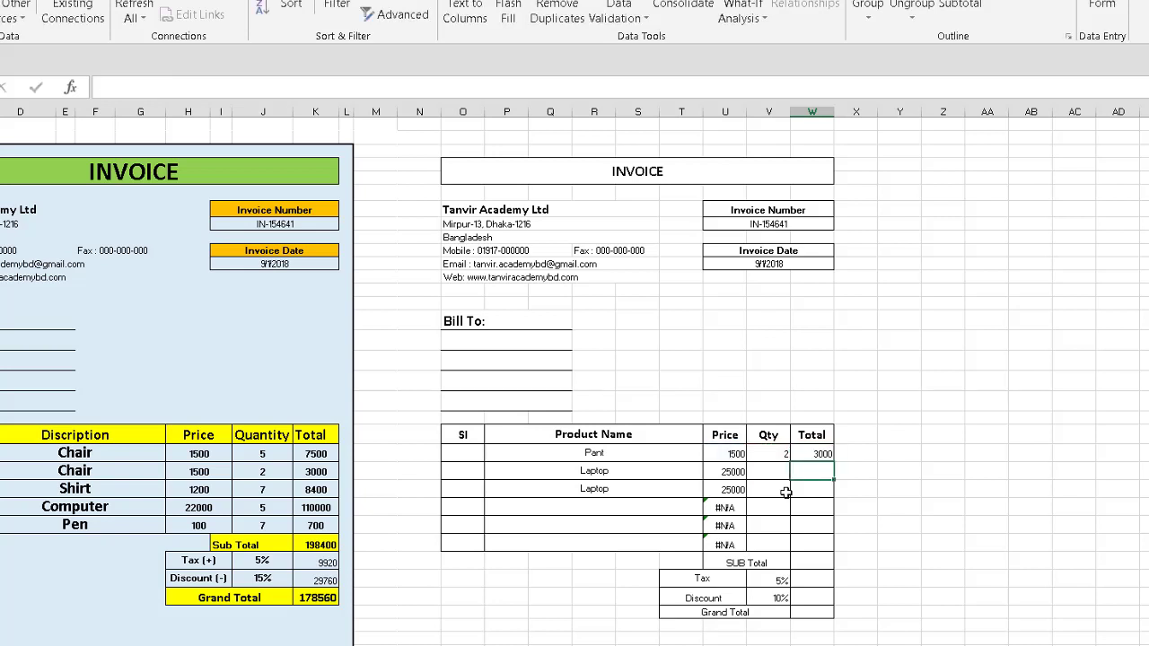
left_click(803, 454)
left_click_drag(834, 462, 833, 544)
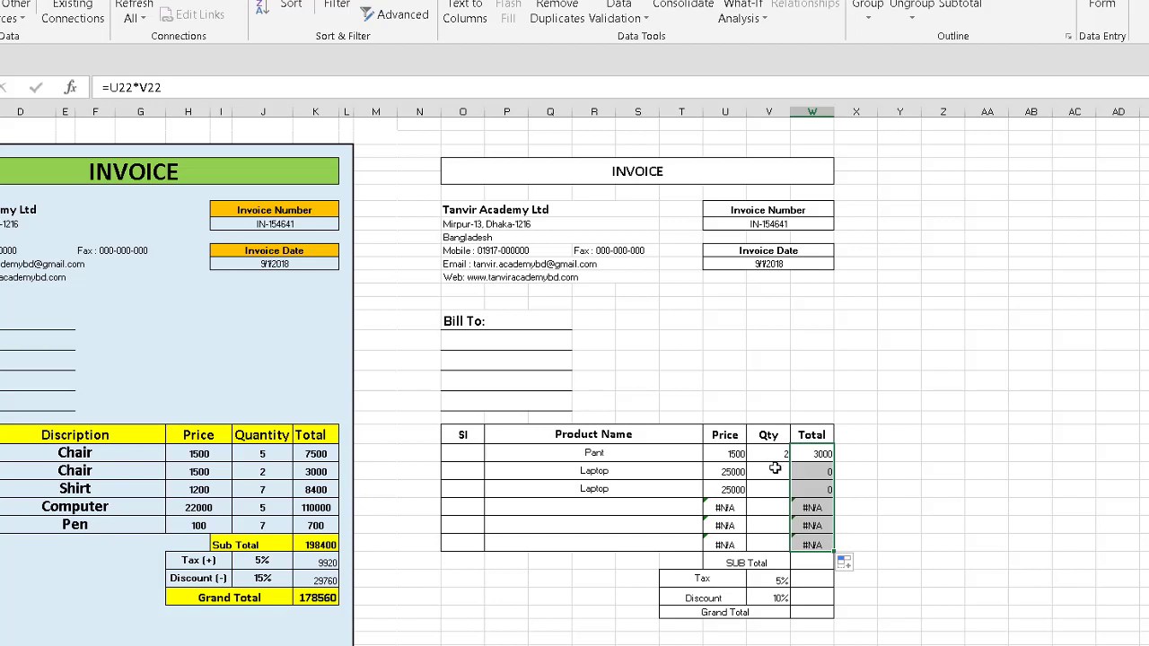
- Enter quantities of 5 and 2 for the second and third item rows, both Laptop
left_click(773, 468)
type("5")
key("Return")
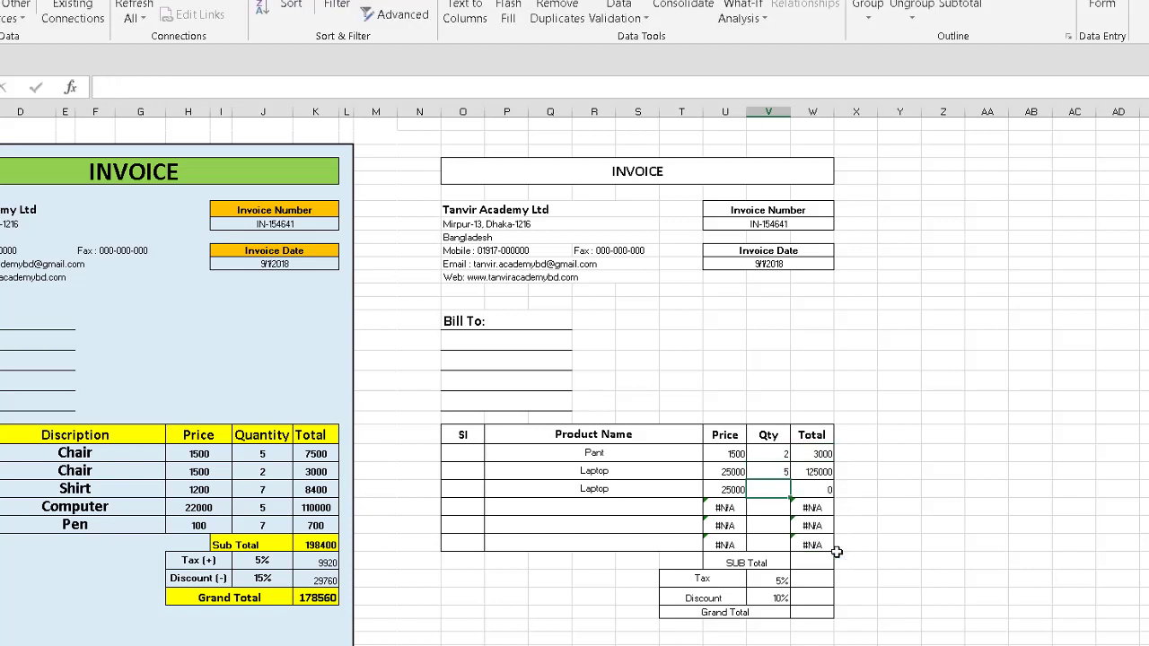
type("2")
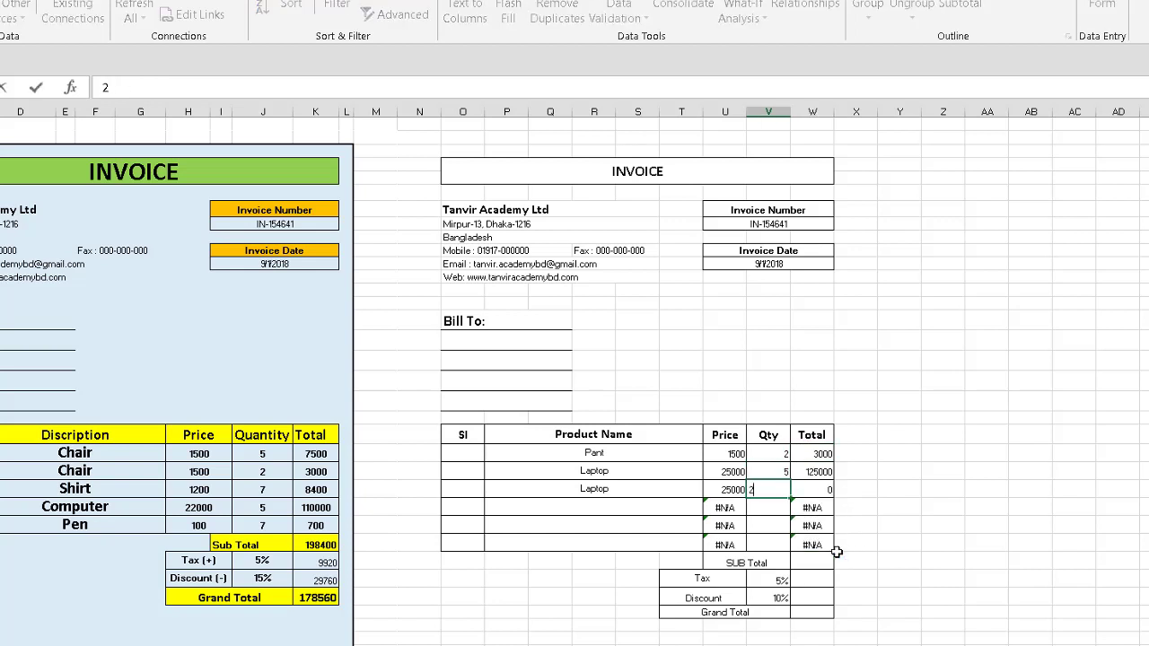
key("Return")
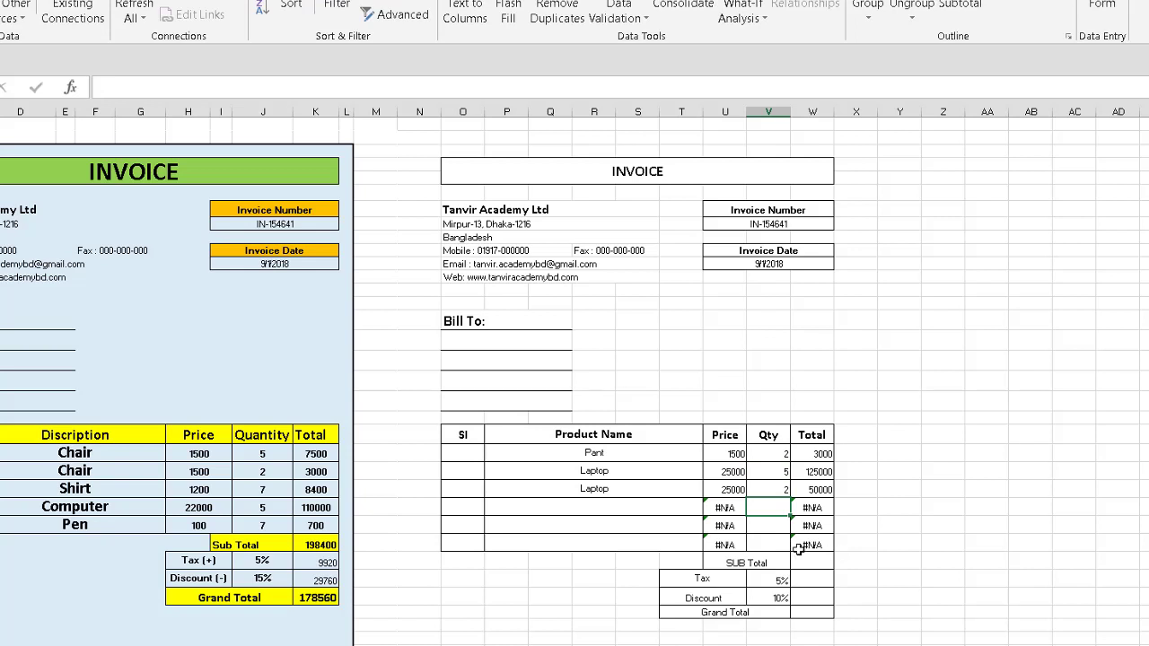
- Choose Short-Pant as the product in the fourth item row and Pen in the fifth
left_click(803, 568)
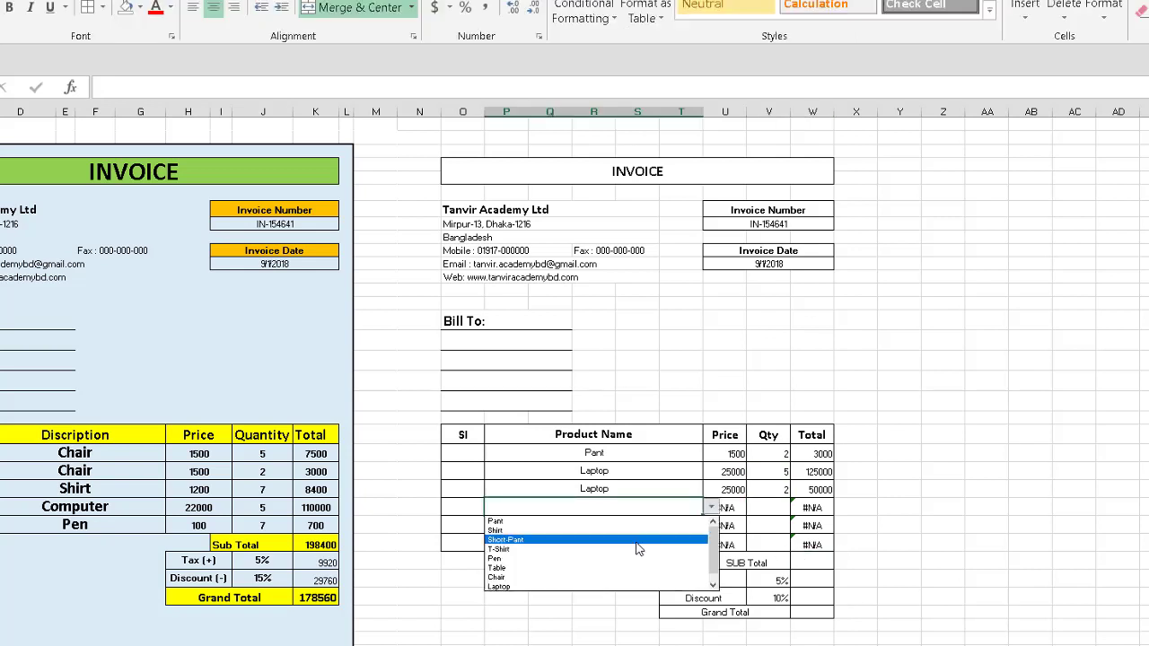
left_click(637, 541)
left_click(691, 529)
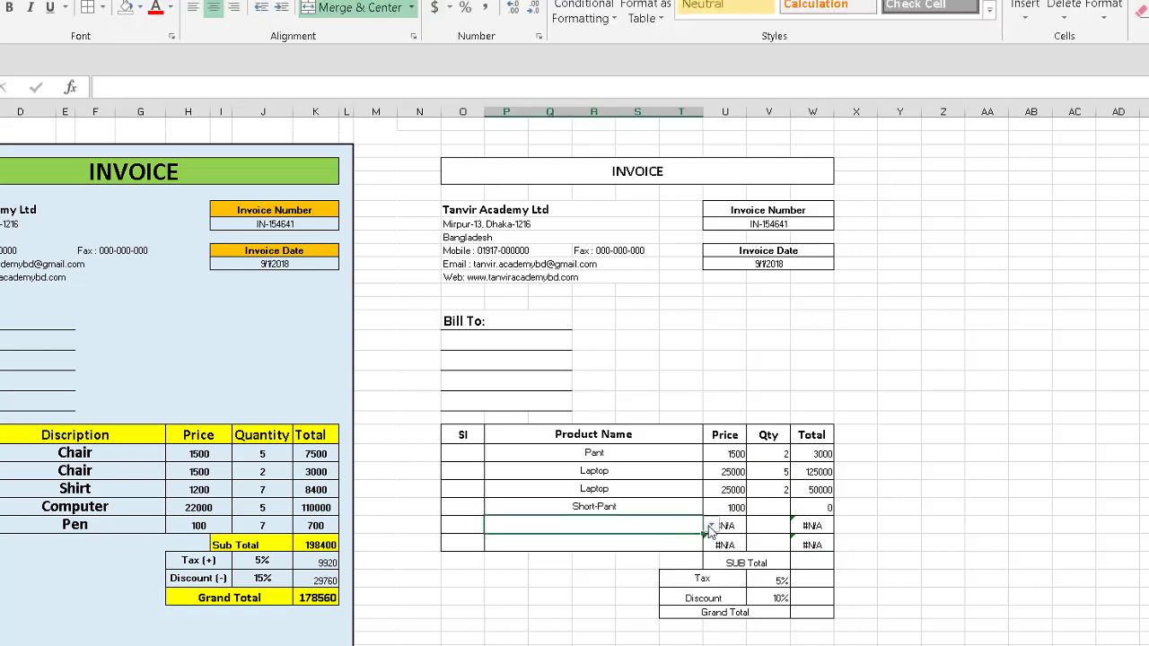
left_click(710, 527)
left_click(620, 579)
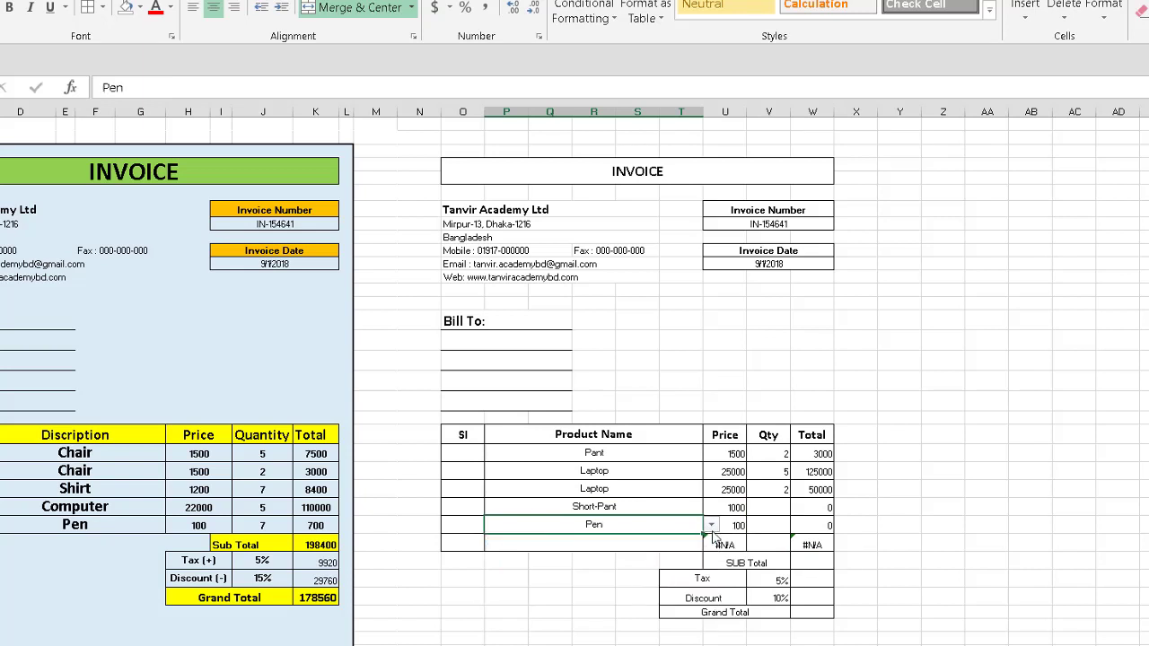
- Change the fifth item row's product to Laptop and choose T-Shirt in the sixth item row
left_click(711, 526)
left_click(610, 592)
left_click(699, 544)
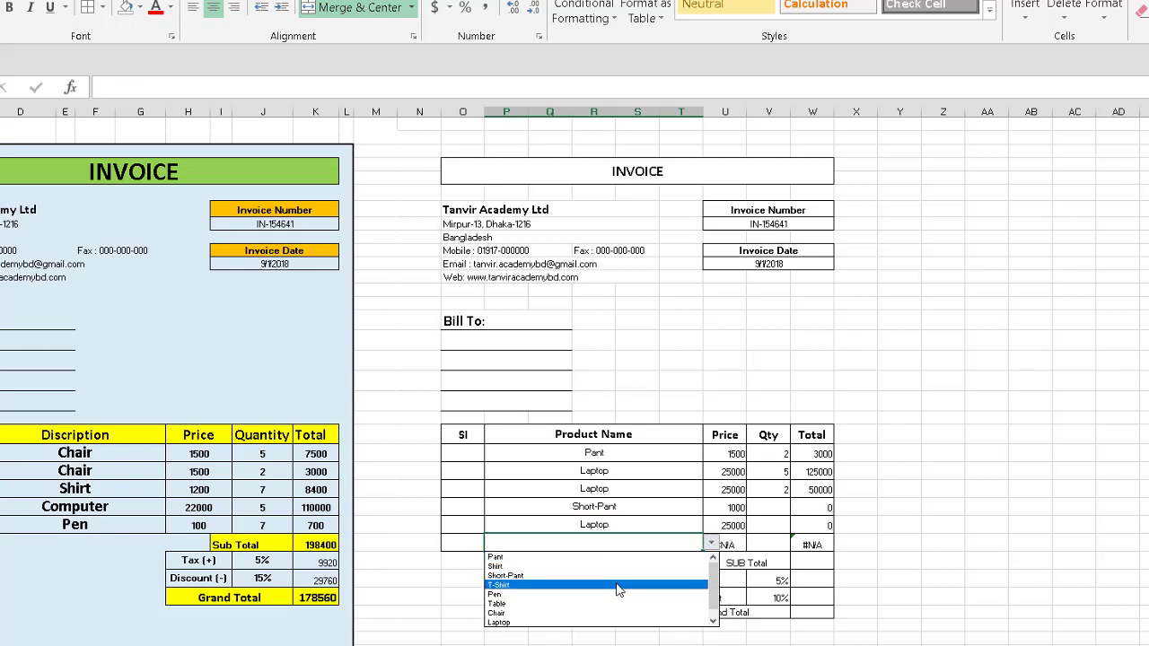
left_click(682, 585)
left_click(886, 542)
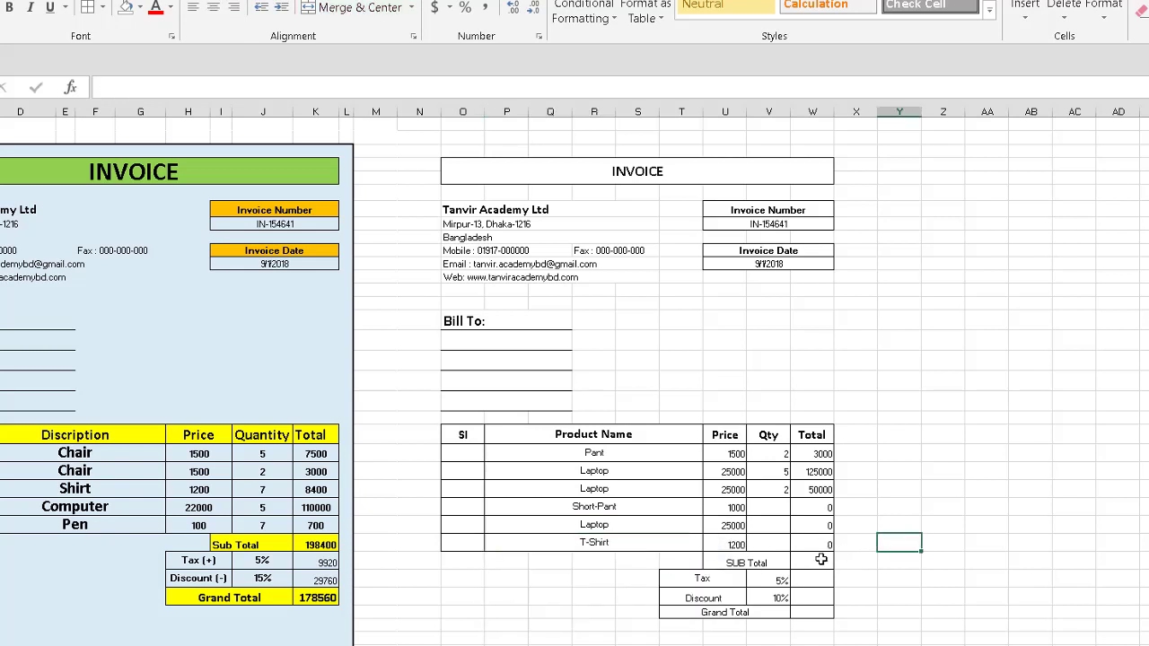
- Enter quantities of 5, 2 and 4 for the Short-Pant, fifth-row Laptop and last-row T-Shirt items
left_click(779, 506)
type("5")
key("Return")
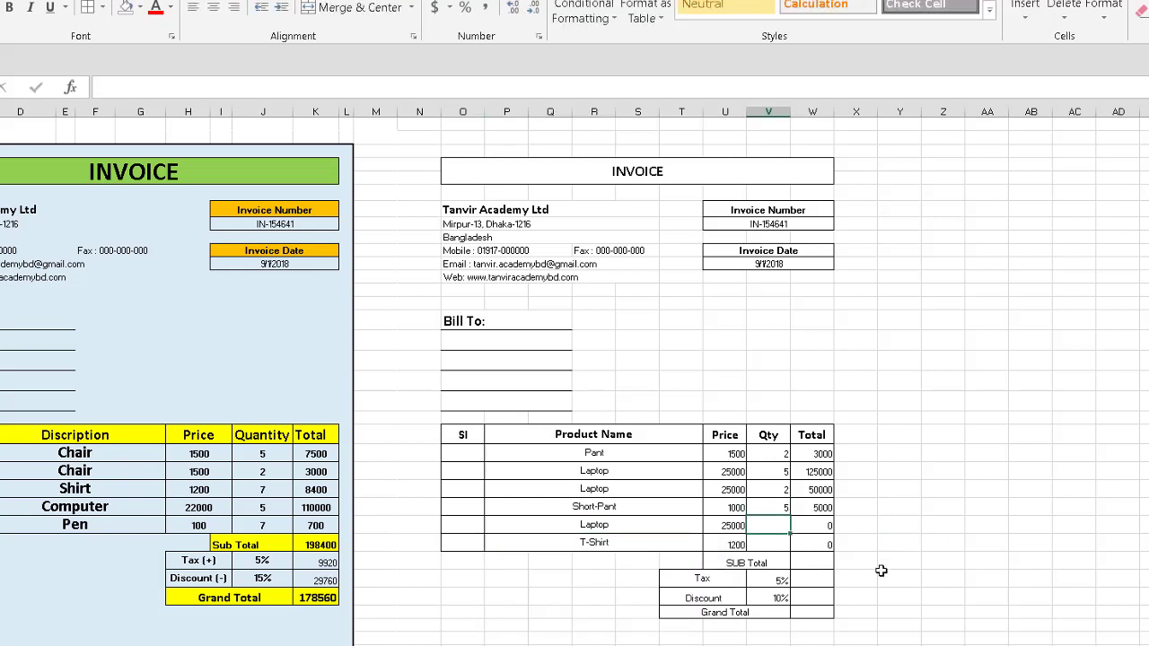
key("Return")
type("4")
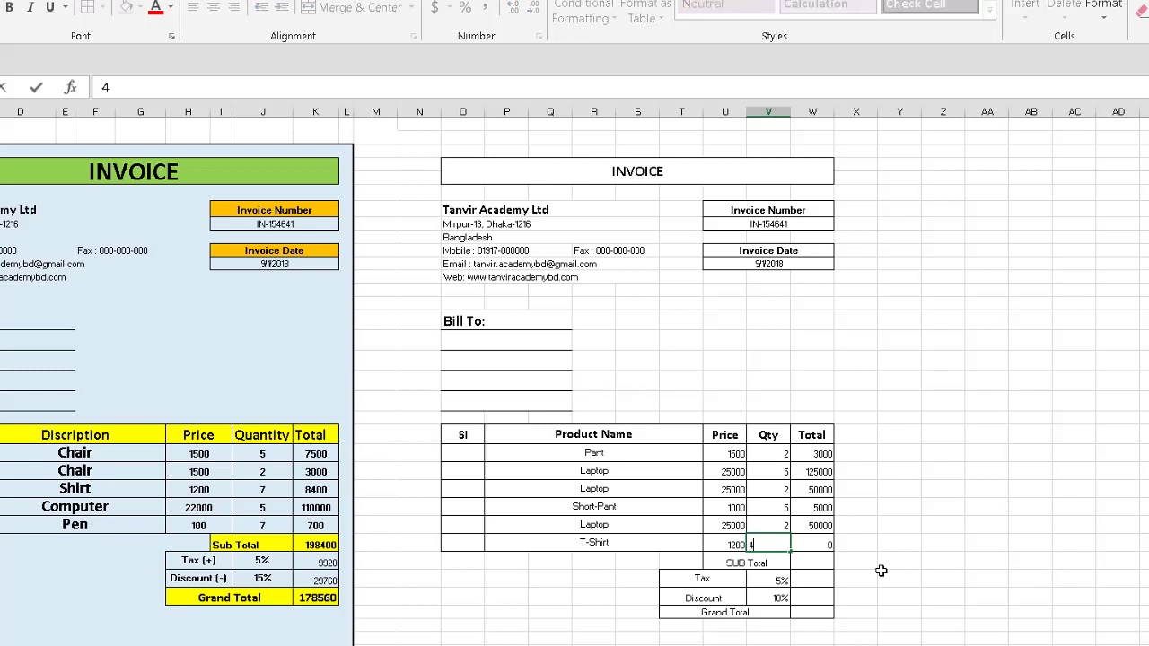
- Calculate SUB Total with =W32+W26+W25+W24+W23+W22 and change the first item row's product to T-Shirt
left_click(815, 563)
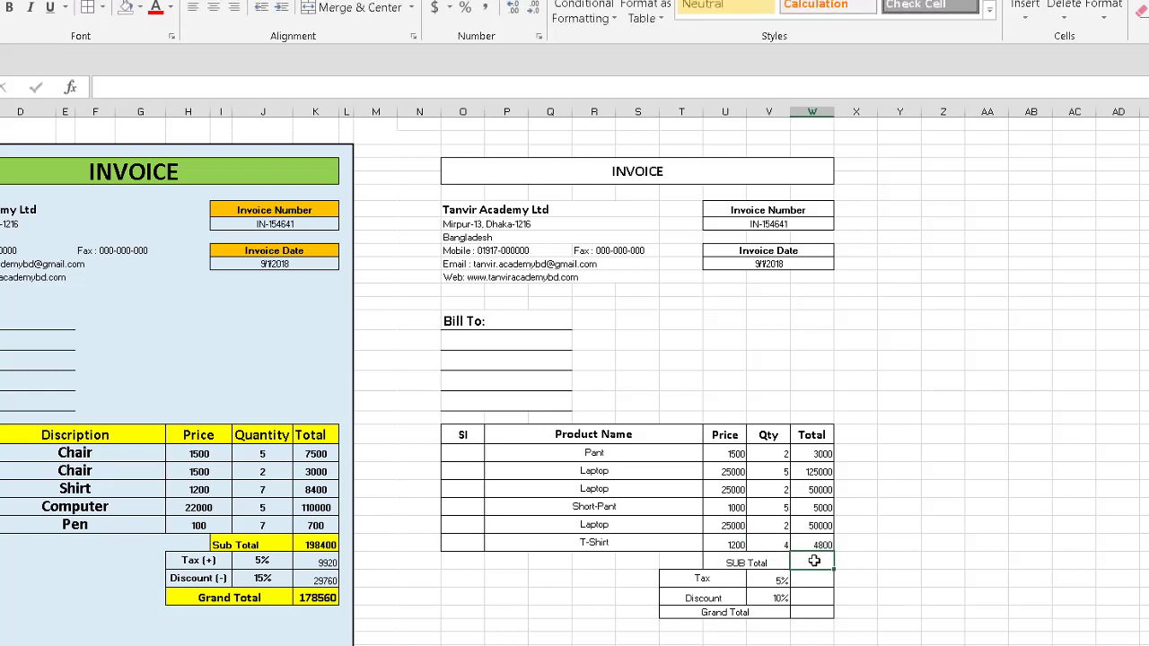
left_click(1146, 2)
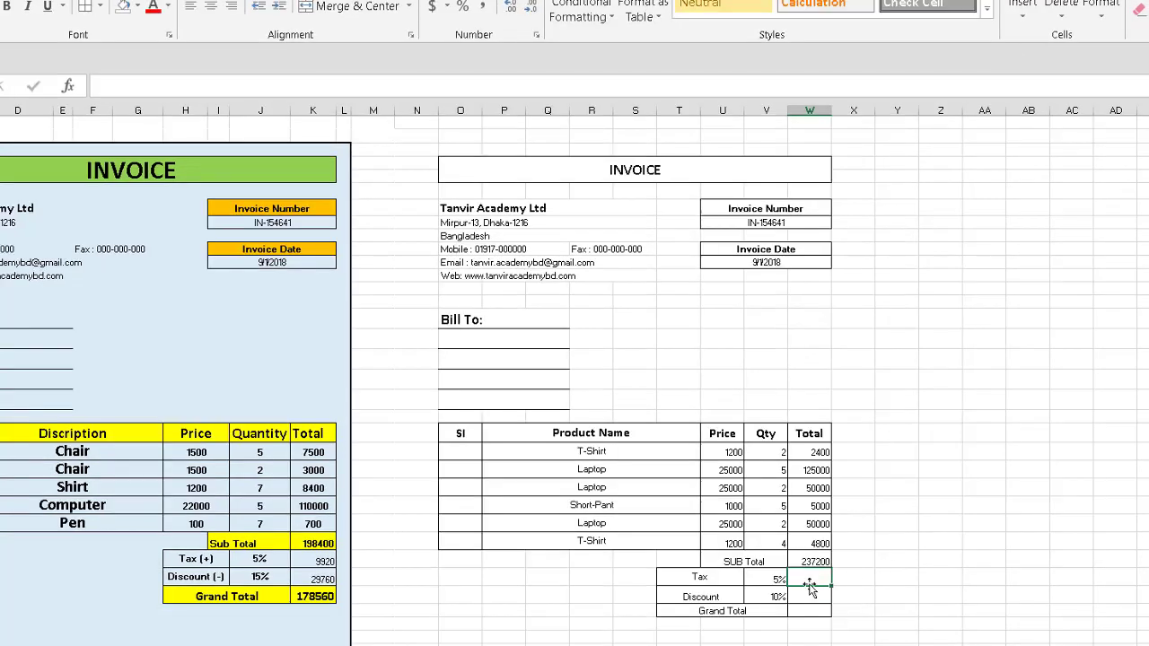
left_click(819, 557)
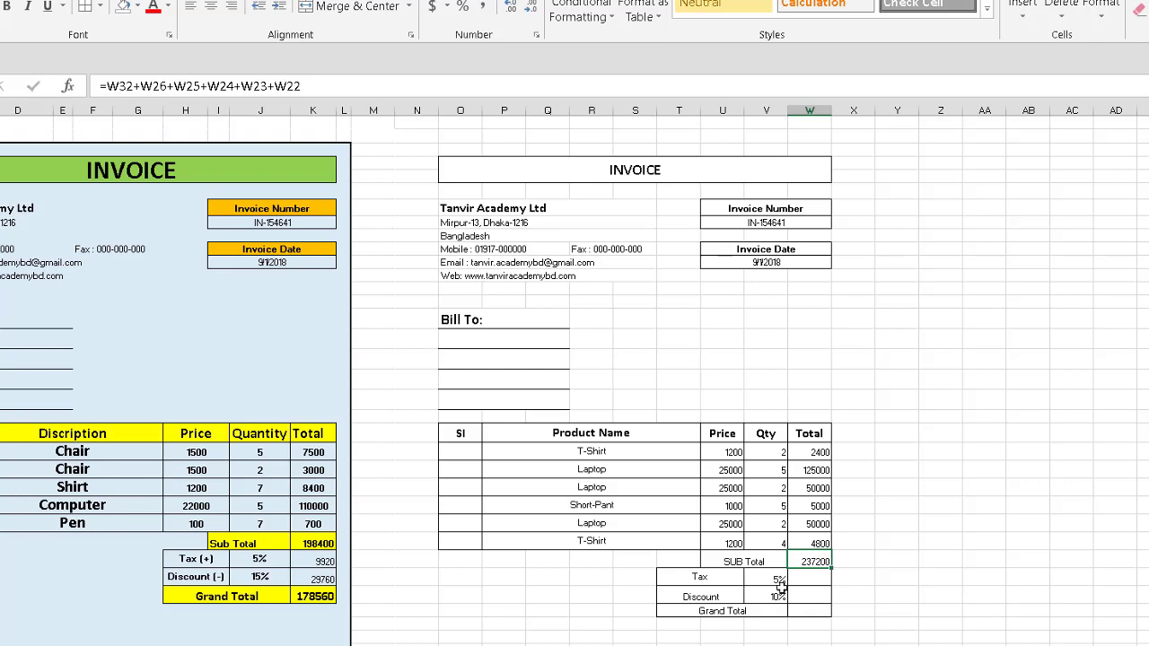
- Calculate the Tax amount by multiplying the SUB Total in W33 by the 5% tax rate cell
left_click(810, 580)
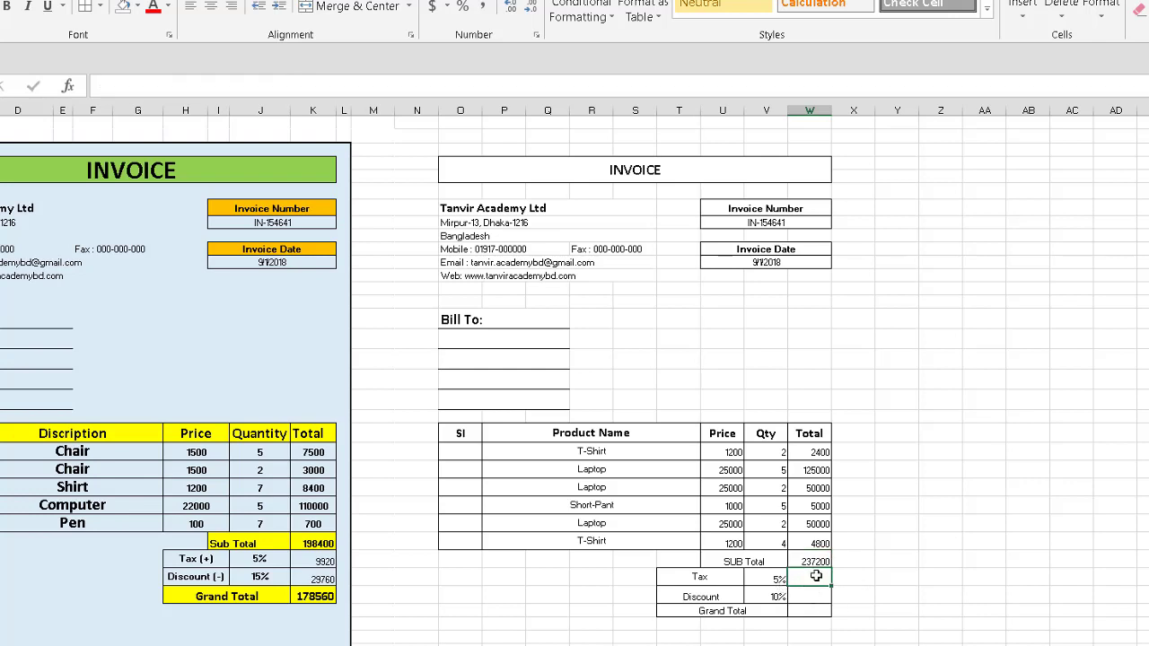
type("=")
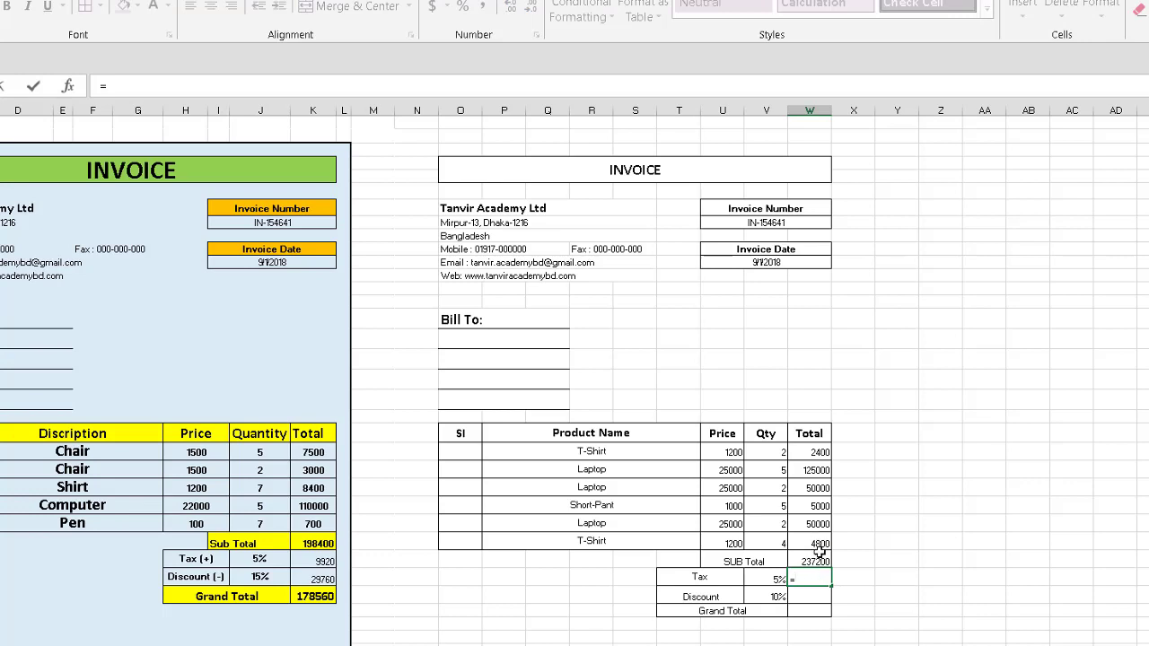
left_click(815, 560)
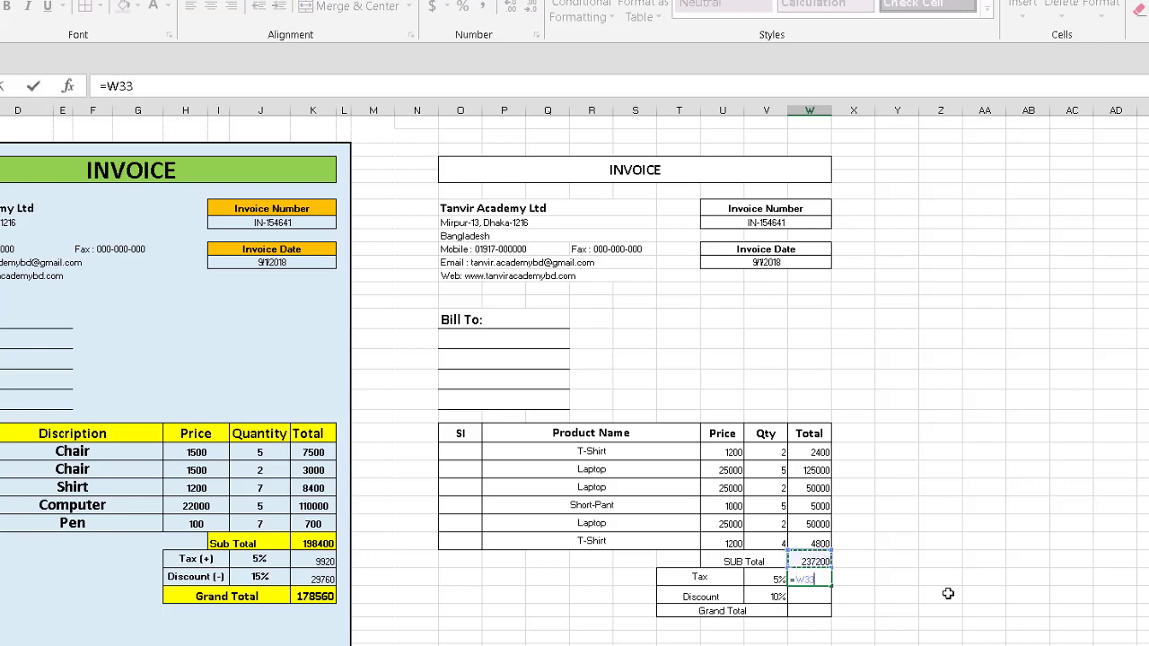
type("*")
left_click(774, 579)
key("Return")
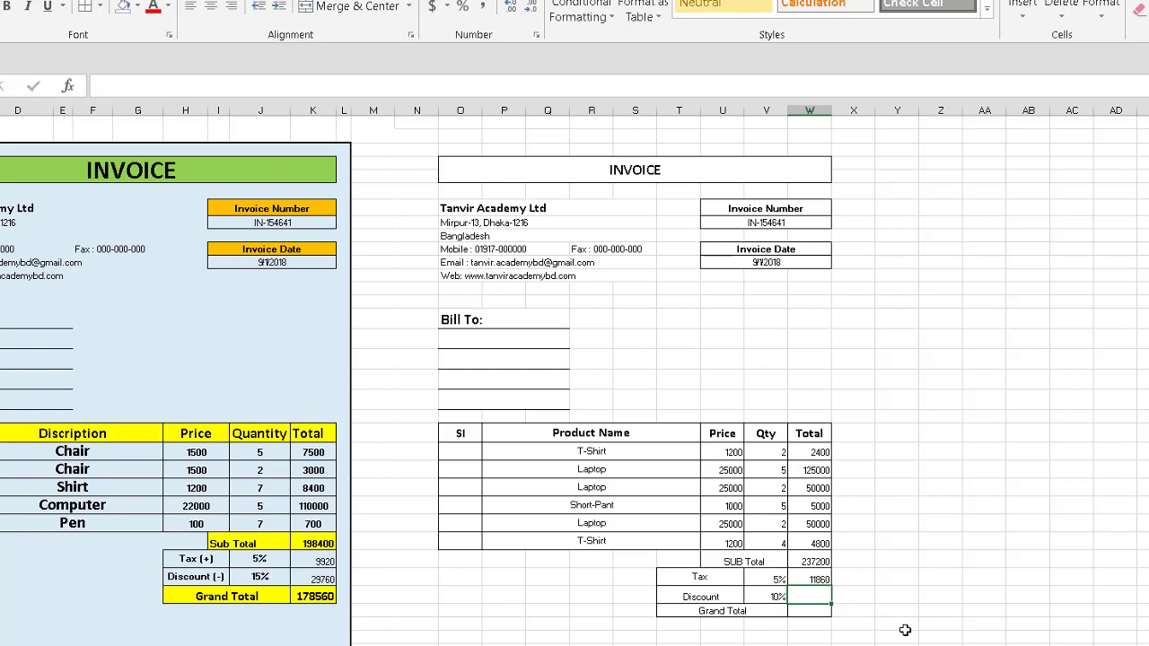
- Calculate the Discount amount with the formula =W33*V35
type("=")
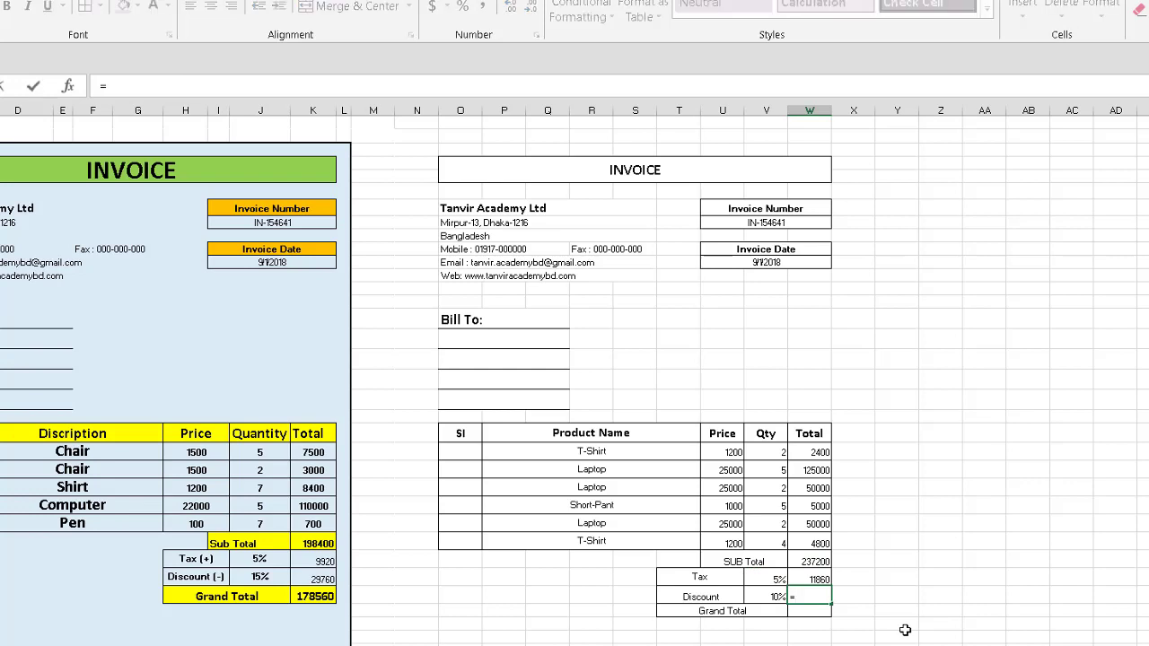
left_click(812, 562)
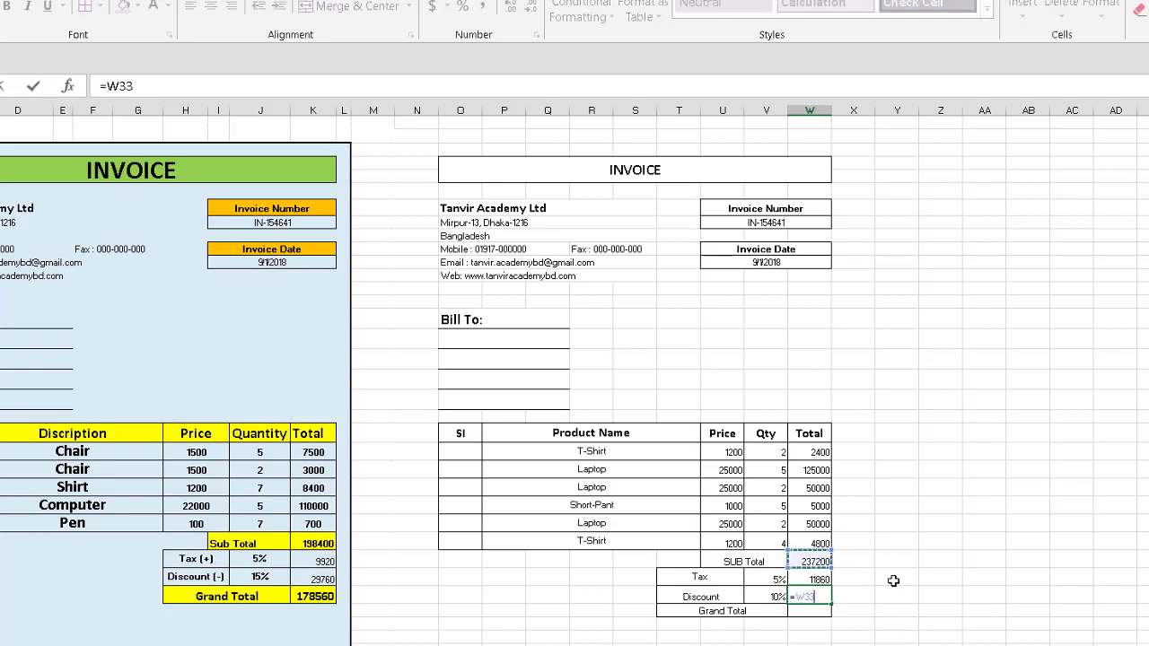
type("*")
left_click(768, 597)
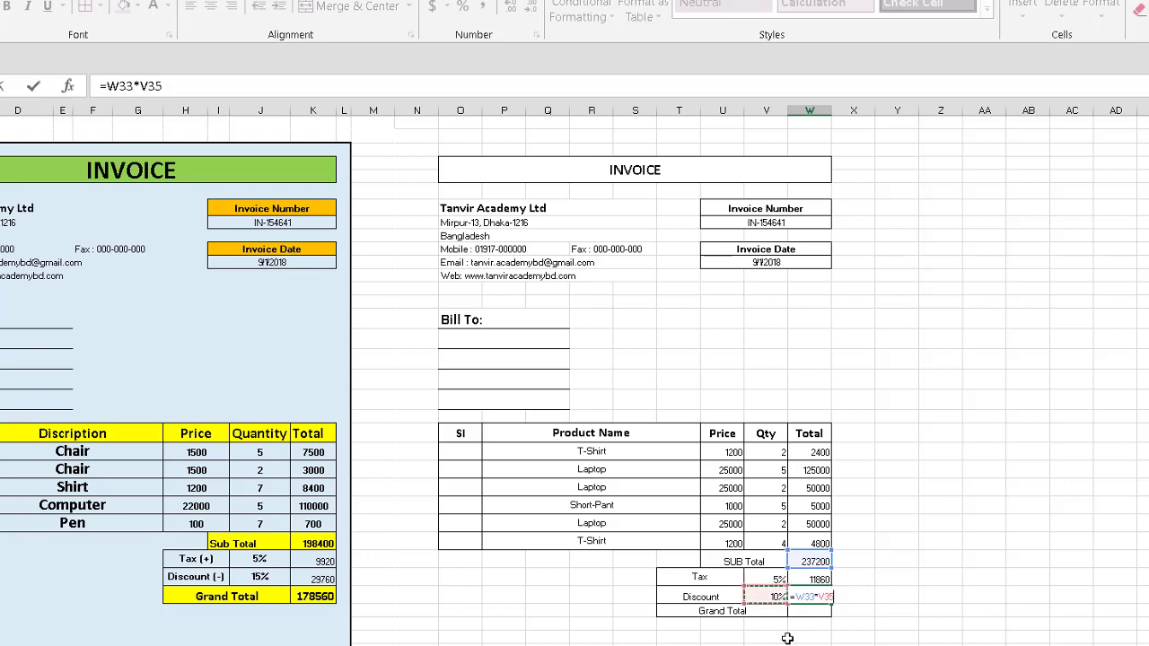
key("Return")
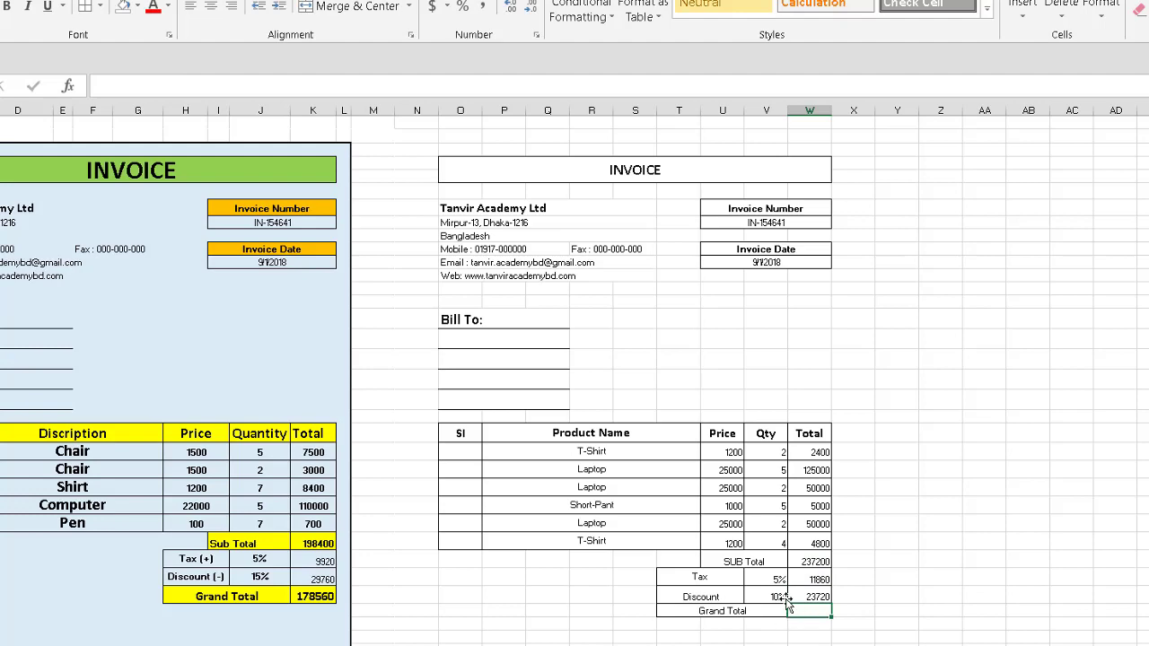
- Calculate the Grand Total by adding tax and subtracting the discount with =W33+W34-W35
type("=")
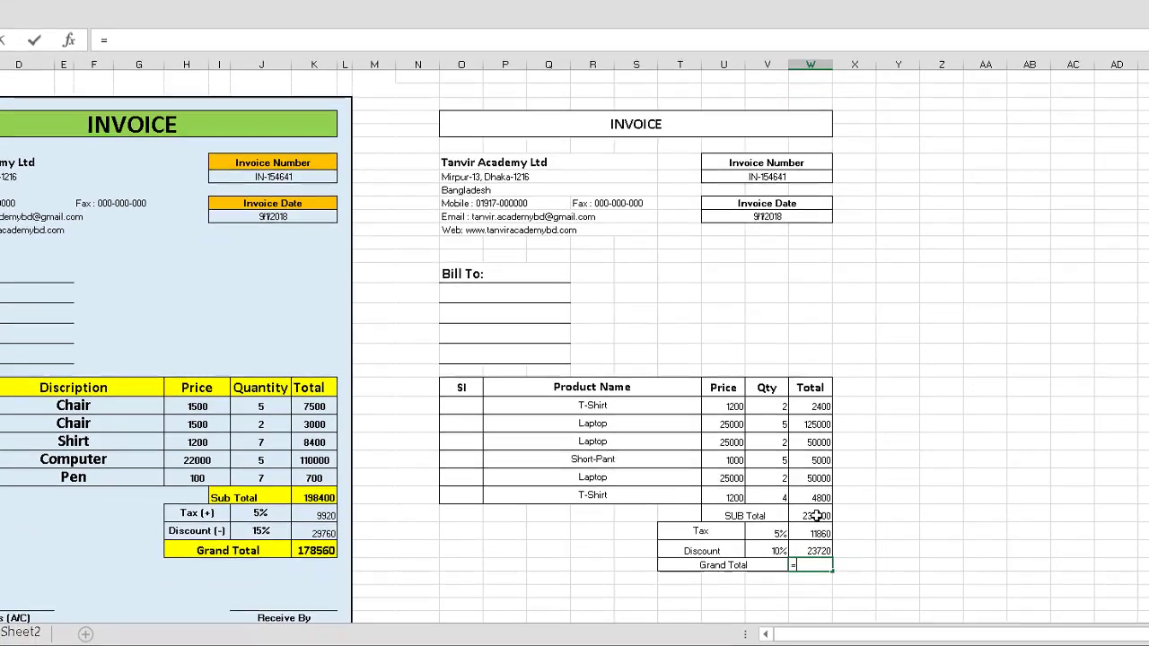
left_click(814, 515)
type("+")
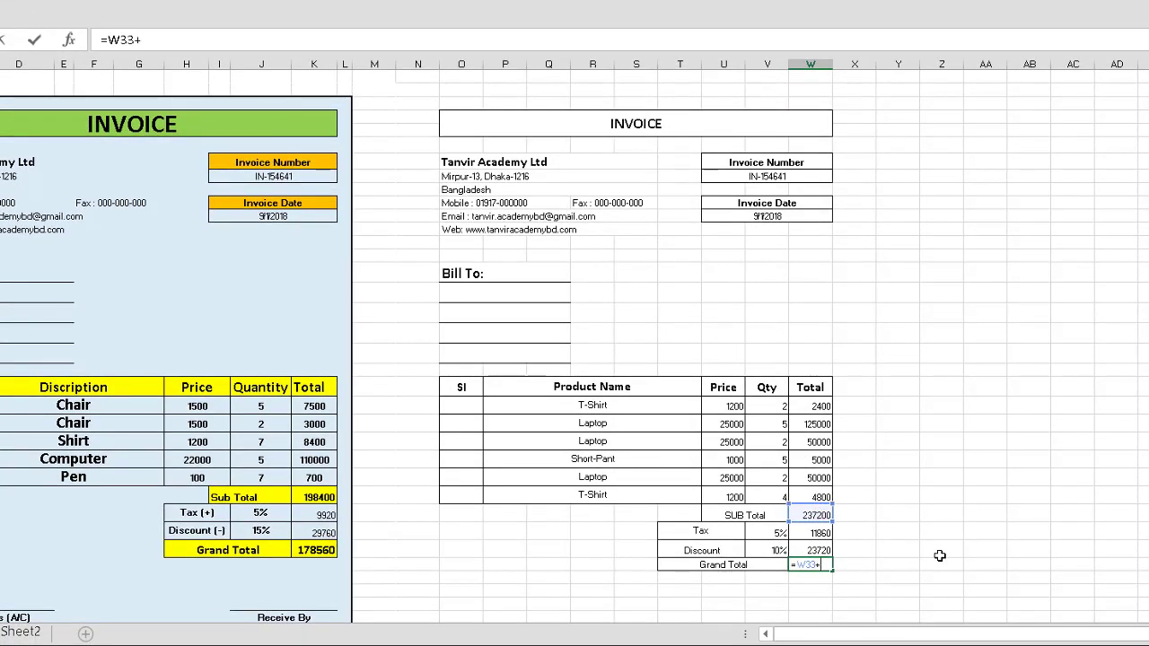
left_click(820, 534)
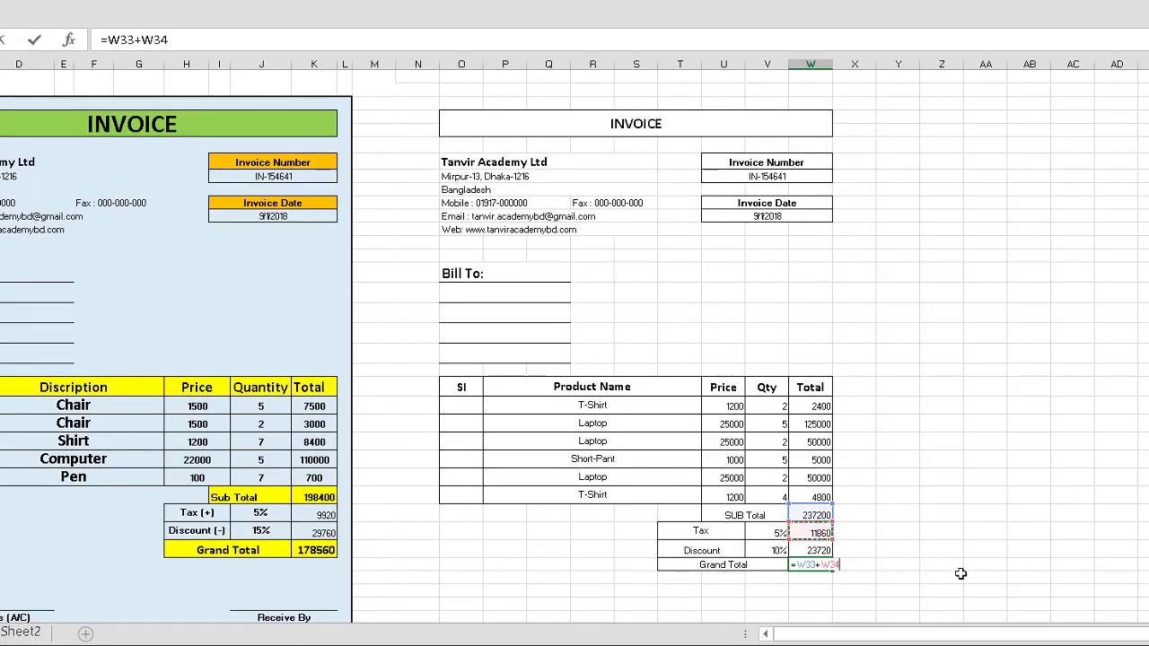
type("-")
left_click(816, 549)
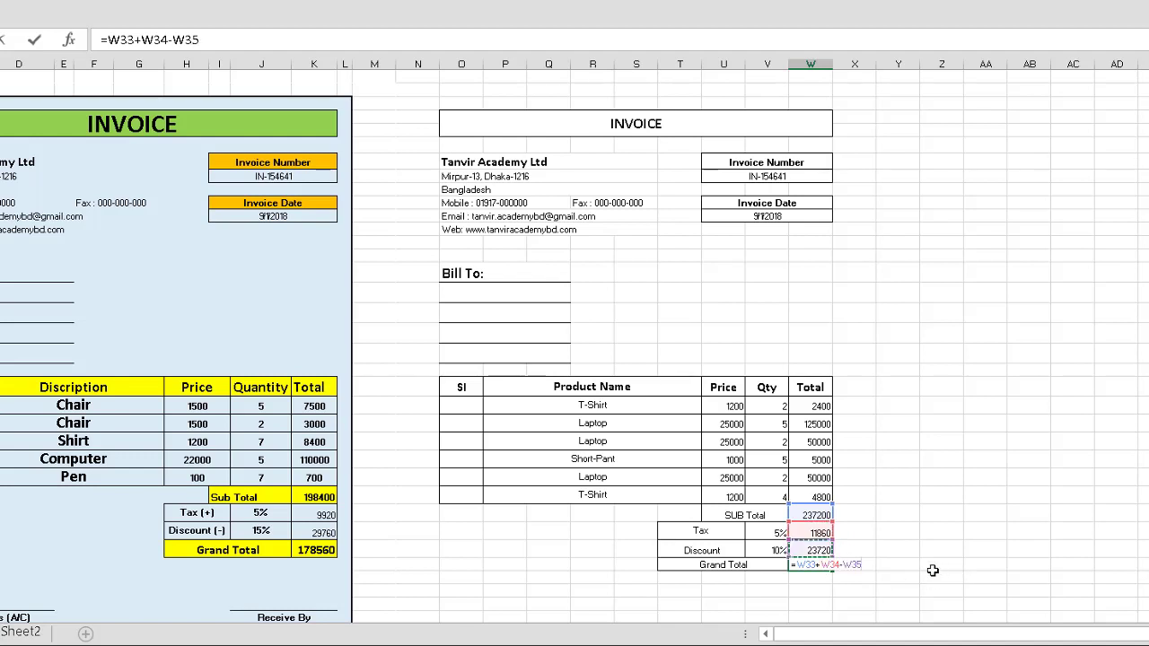
key("Return")
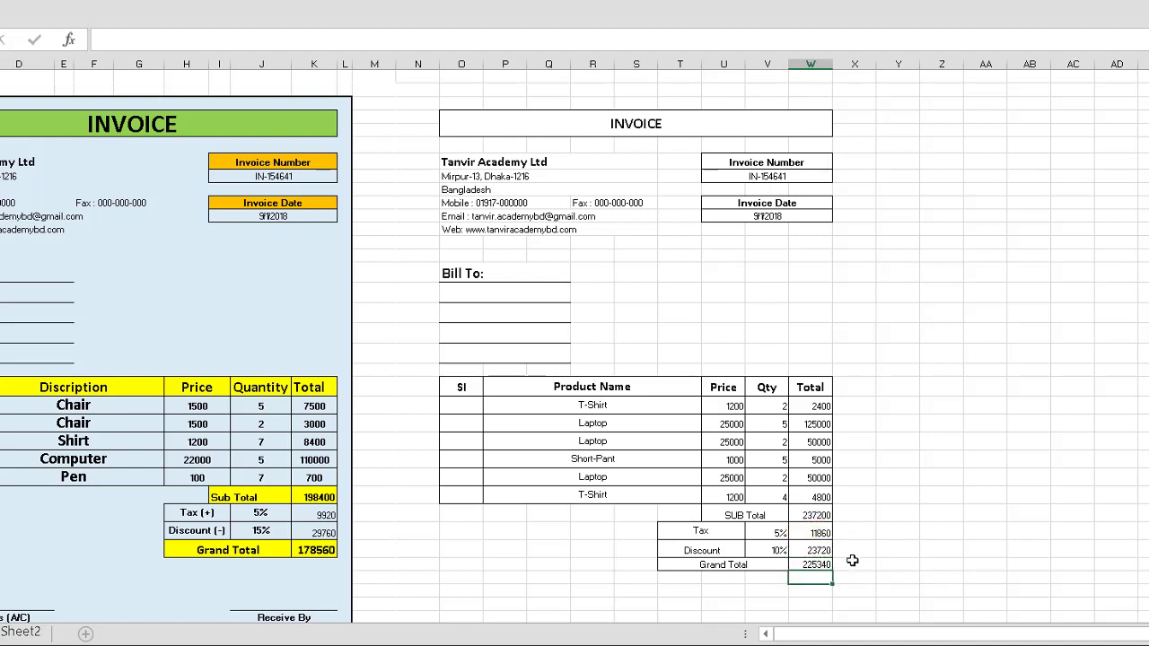
scroll(795, 405, "down", 2)
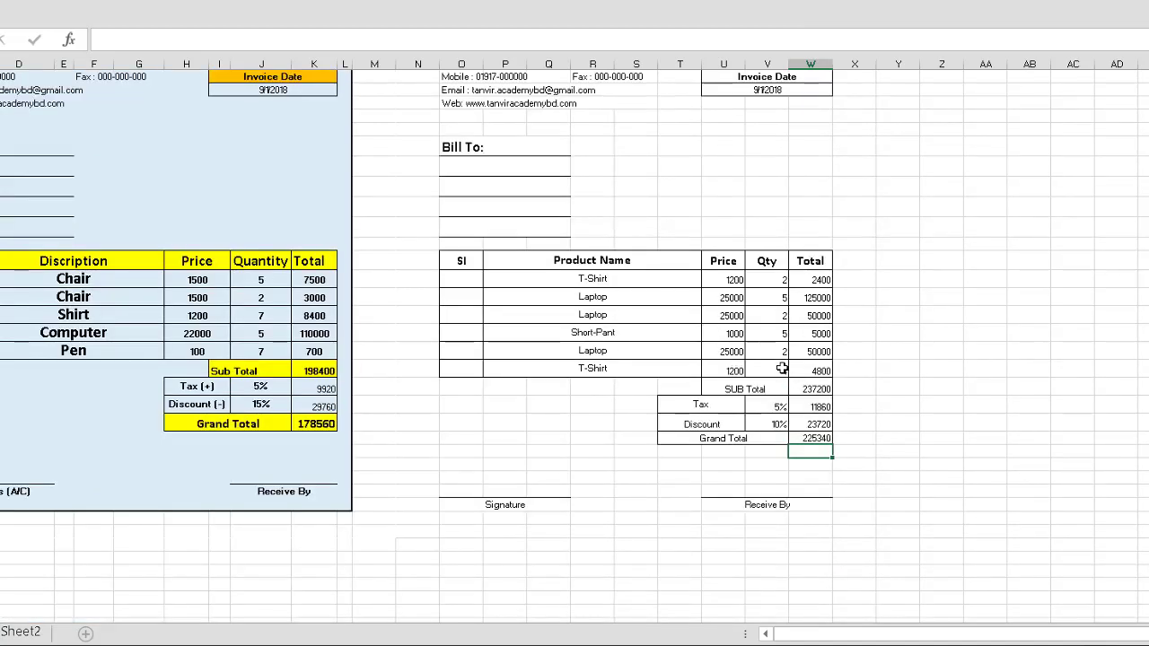
scroll(785, 296, "up", 2)
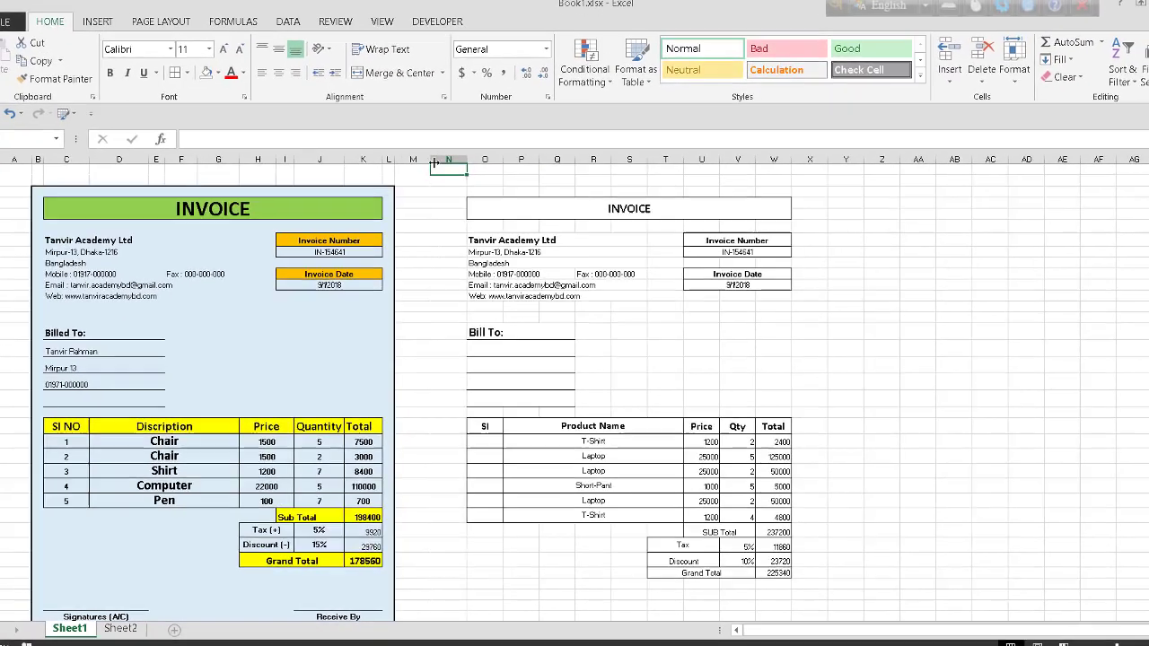
- Insert a blank column at column N to leave a margin column beside the new invoice
left_click(417, 64)
right_click(418, 64)
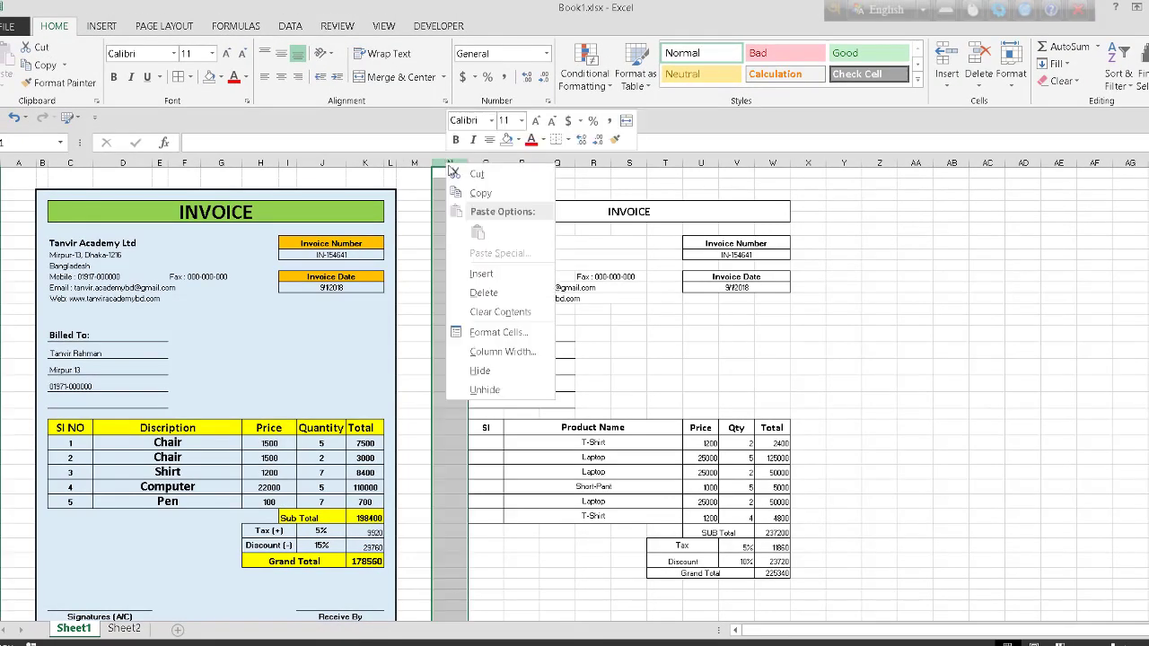
left_click(481, 274)
left_click(1099, 331)
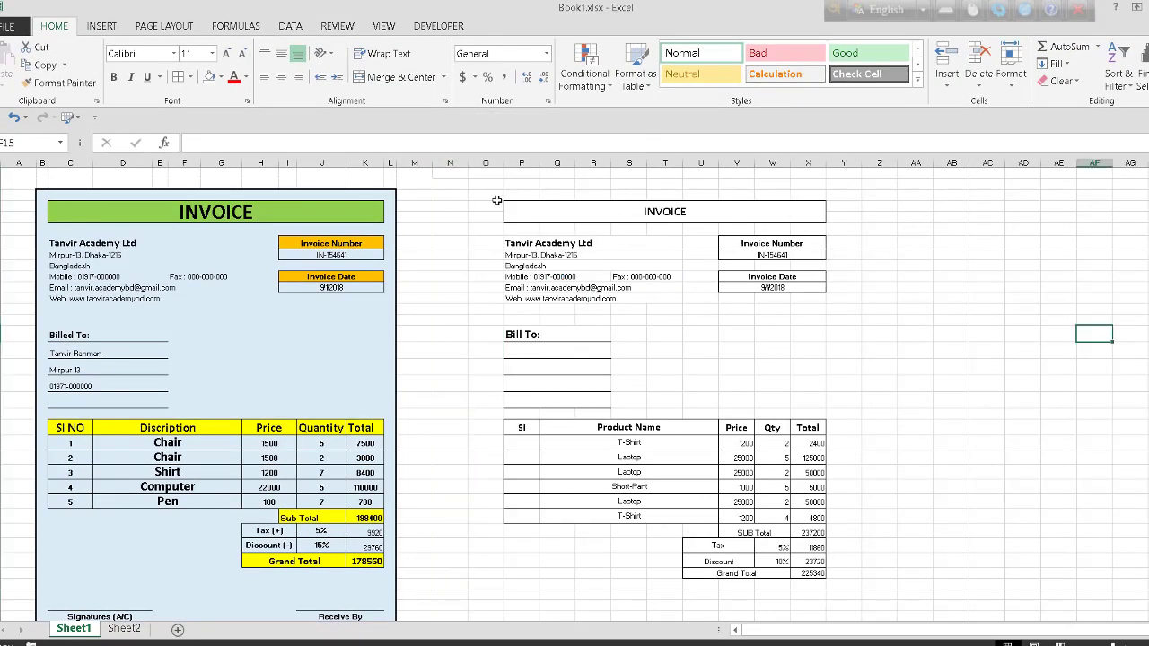
- Apply an outside border around the whole new invoice area, columns O through Y, including the signature lines
left_click_drag(490, 196, 837, 566)
scroll(915, 464, "up", 2)
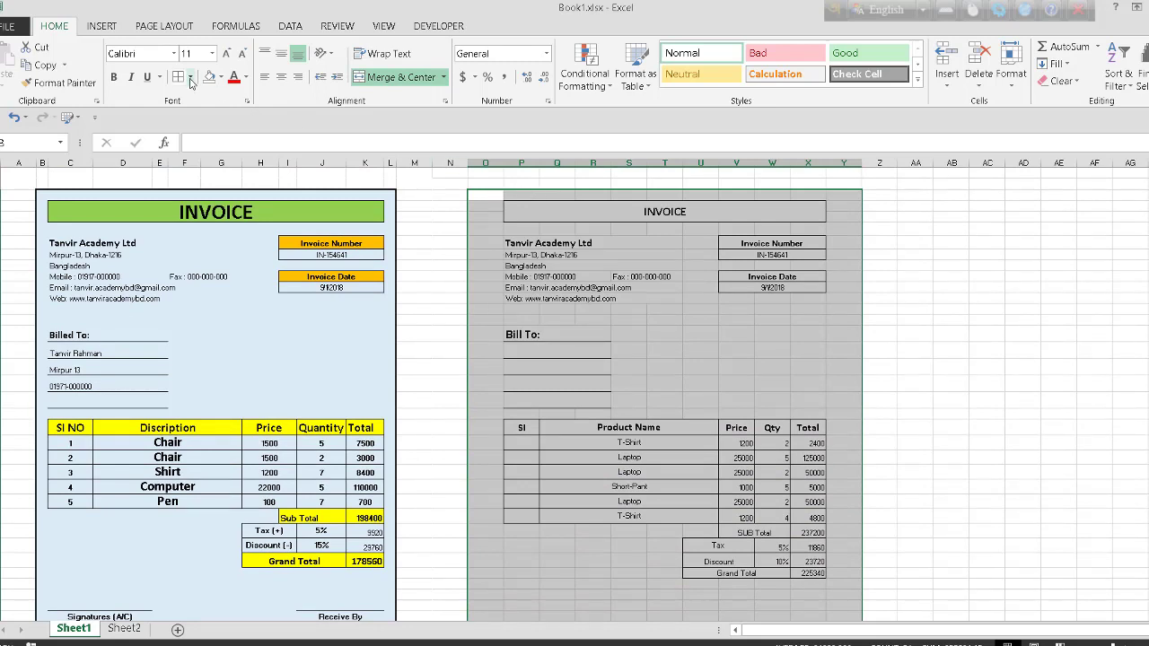
left_click(190, 78)
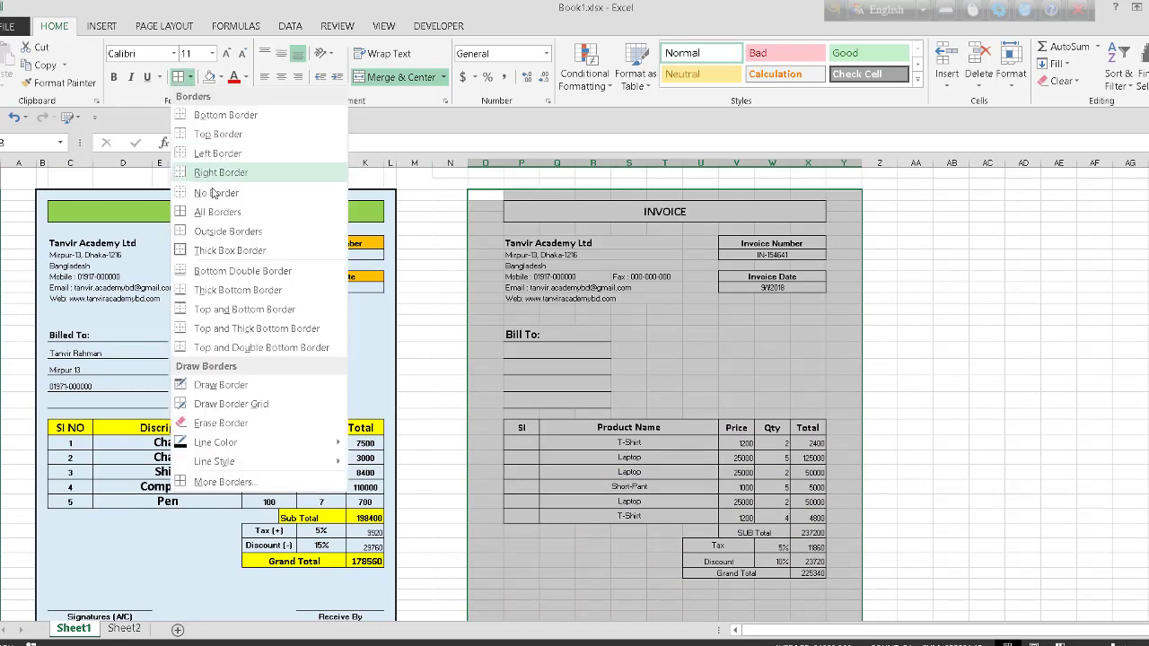
left_click(231, 235)
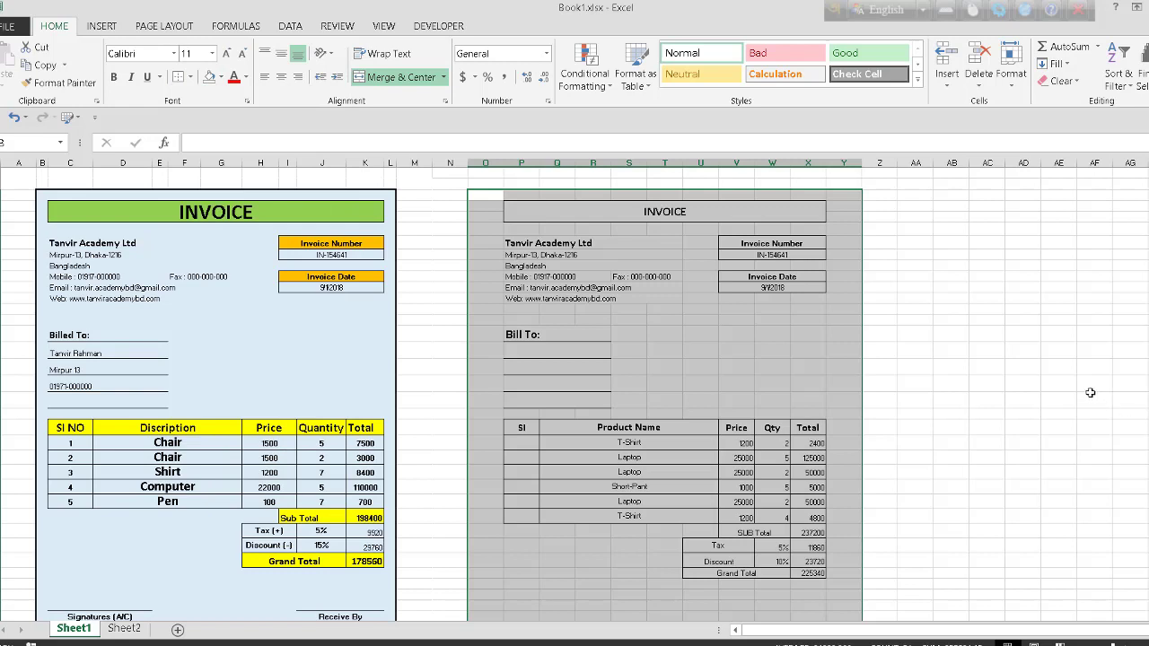
left_click(1074, 339)
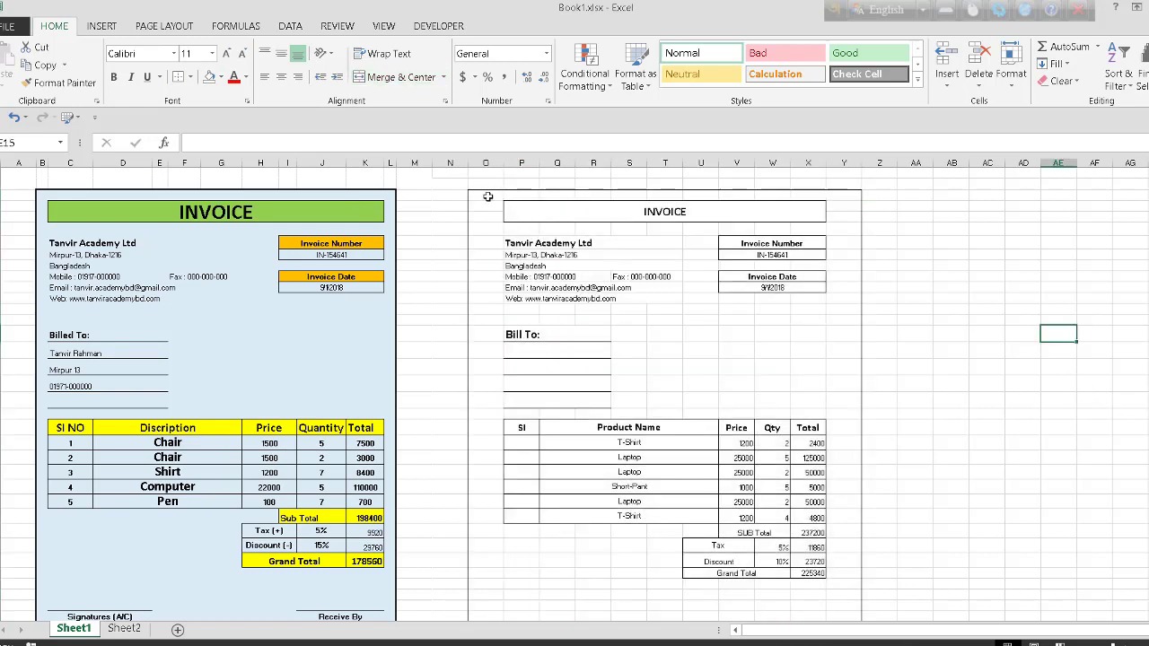
- Fill the whole bordered area of the new invoice, columns O through Y, with light blue
mouse_move(487, 197)
left_mouse_down()
mouse_move(841, 452)
mouse_move(859, 625)
mouse_move(848, 568)
left_mouse_up()
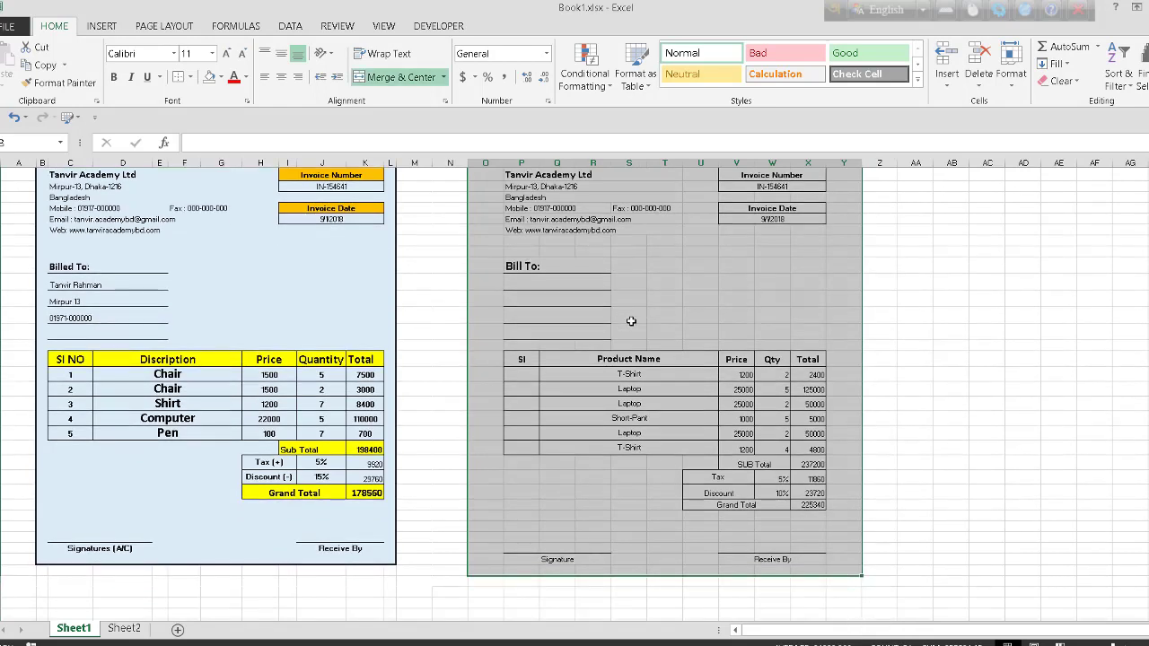
left_click(220, 78)
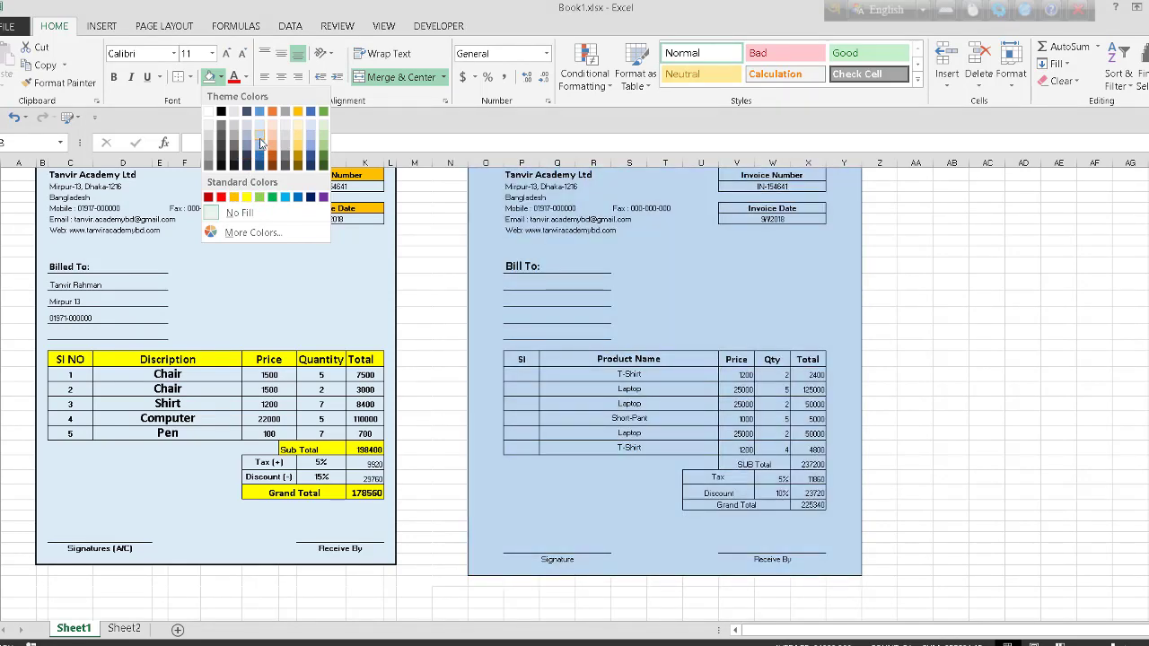
left_click(261, 138)
scroll(1123, 299, "up", 2)
left_click(1066, 320)
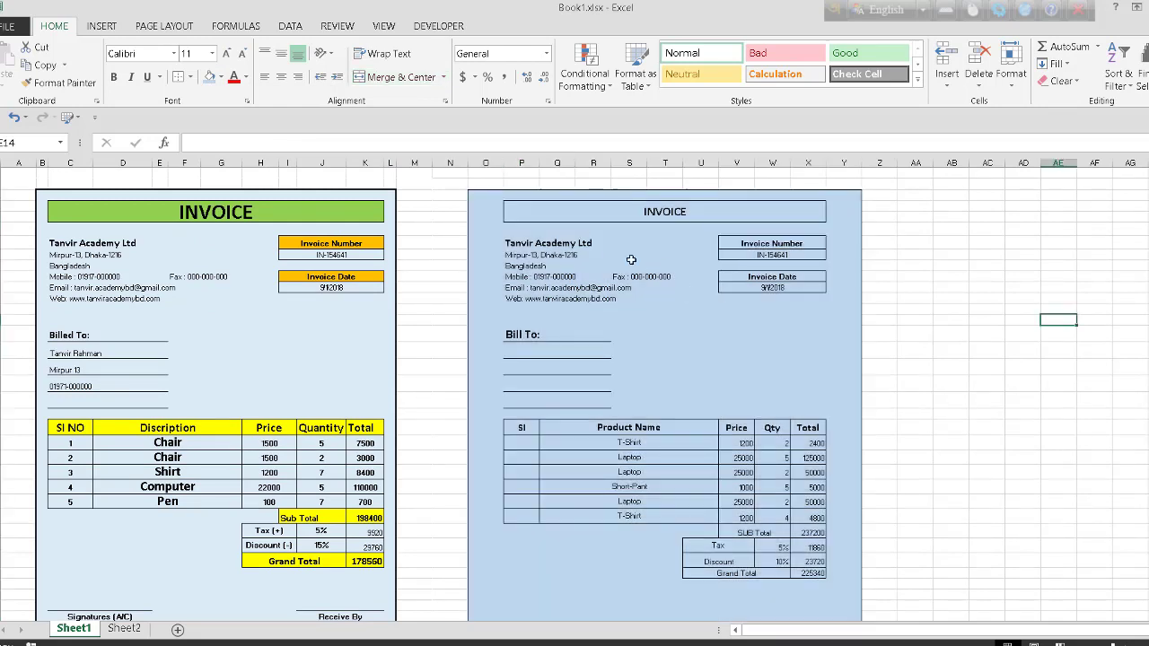
- Fill the new invoice's INVOICE title, Invoice Number and Invoice Date headings with the standard orange color
left_click(614, 217)
left_click(219, 78)
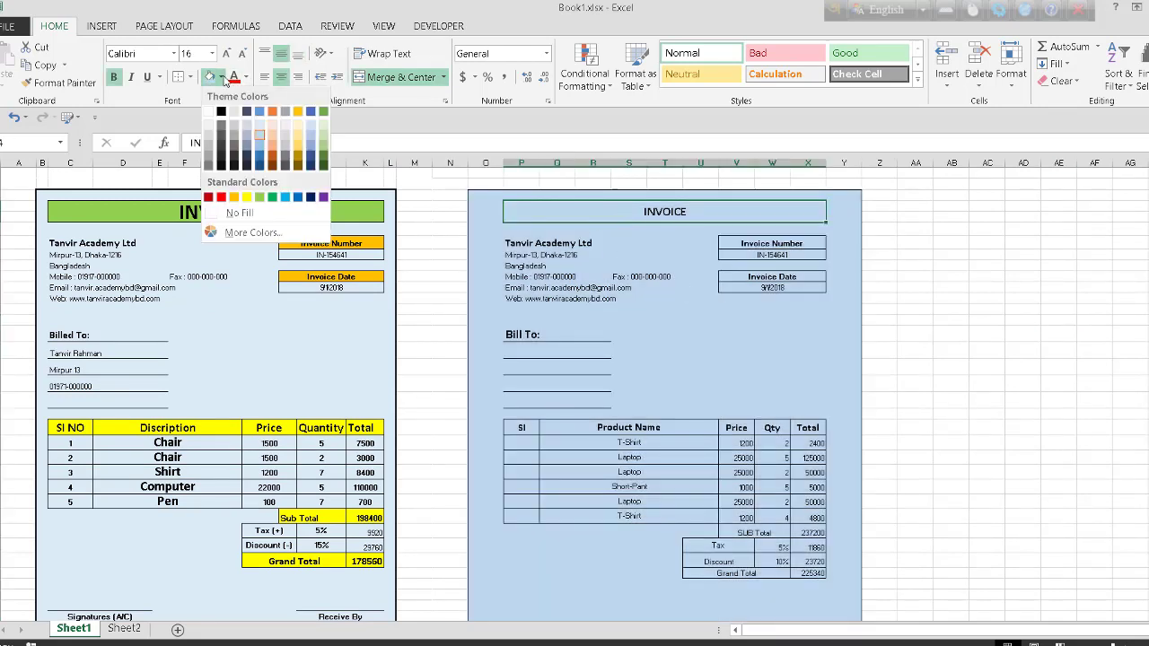
left_click(234, 197)
left_click(779, 244)
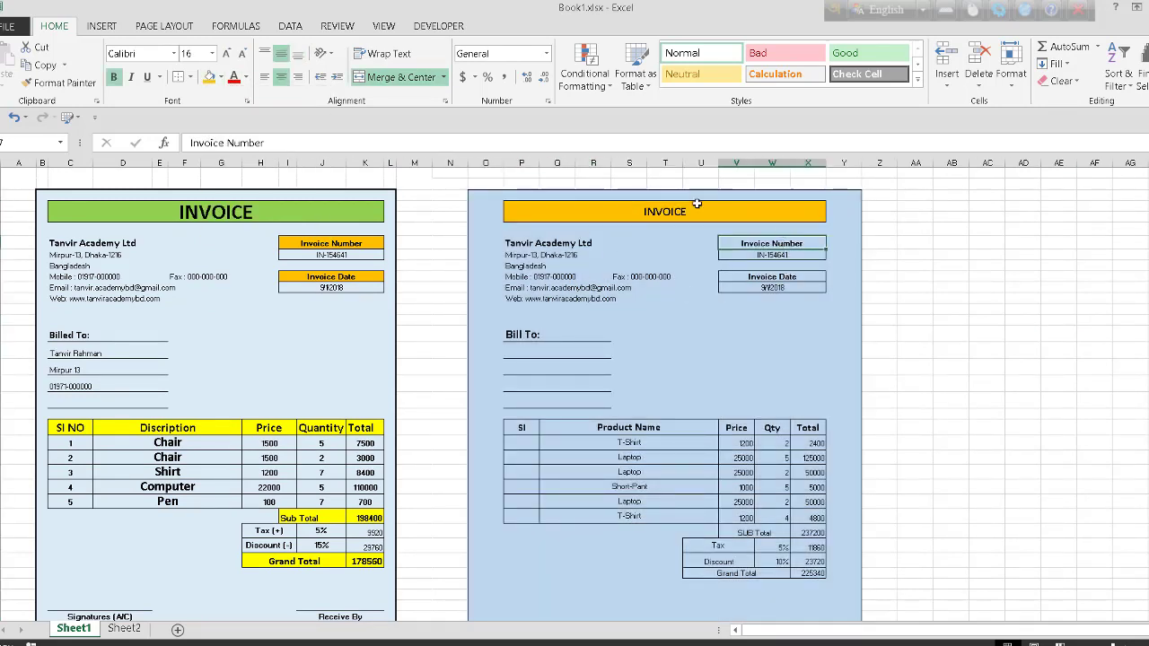
left_click(212, 79)
left_click(772, 276)
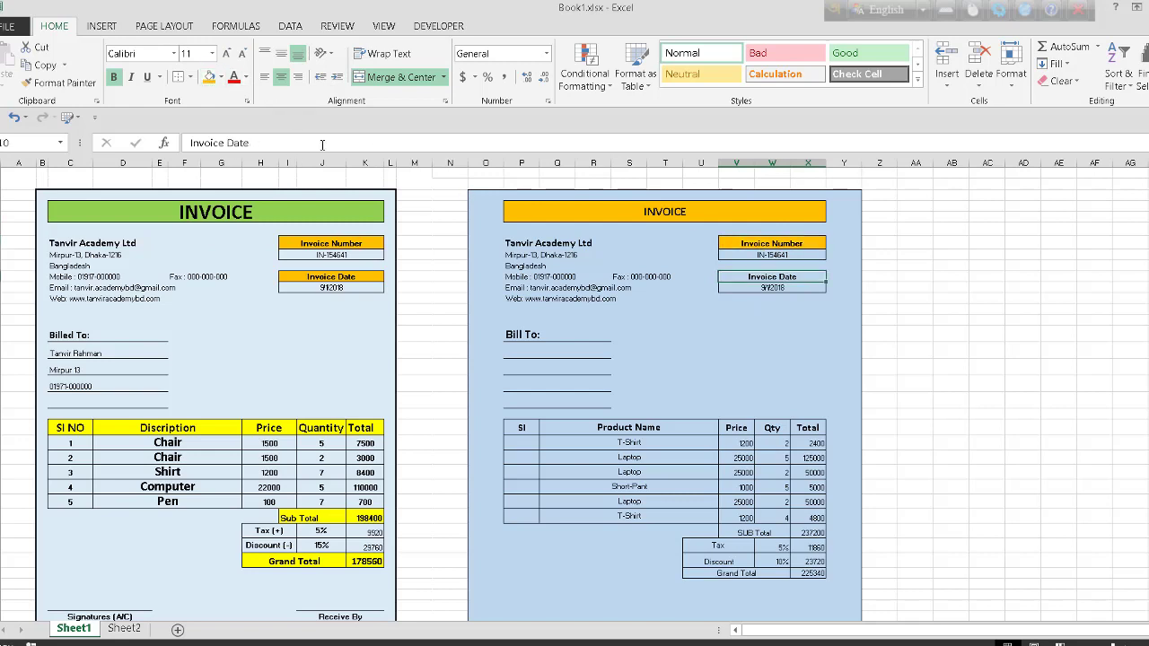
left_click(209, 77)
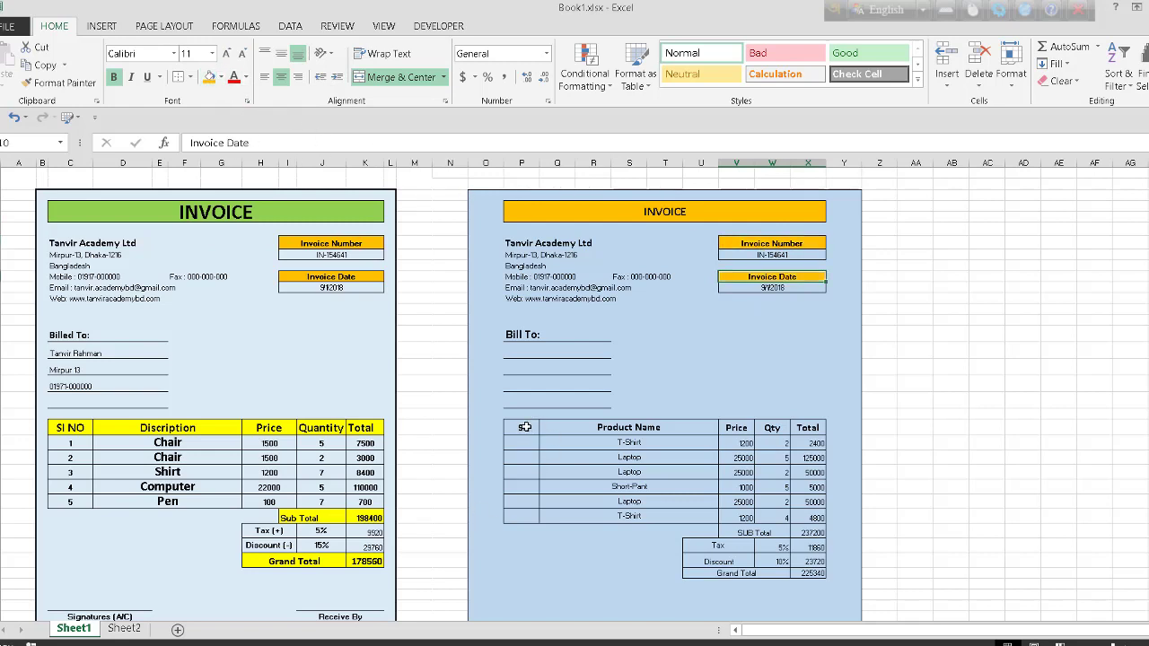
- Fill the new invoice's product table header row, SUB Total row and Grand Total row with the standard orange color
left_click_drag(522, 427, 808, 428)
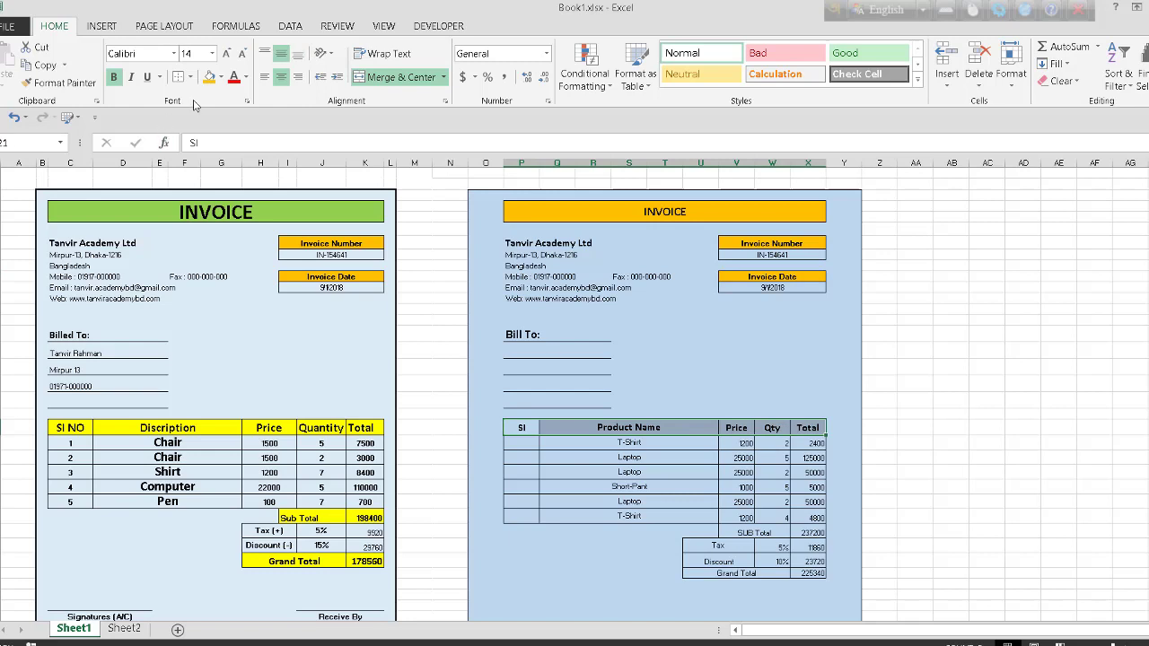
left_click(220, 77)
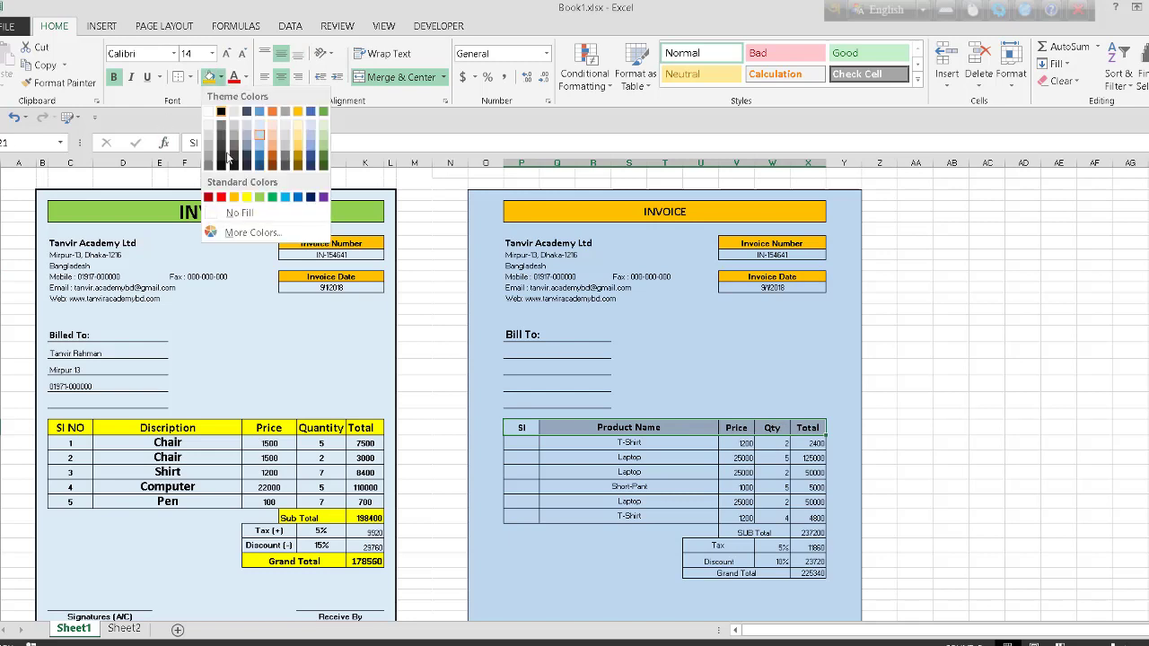
left_click(234, 197)
left_click_drag(766, 532, 803, 532)
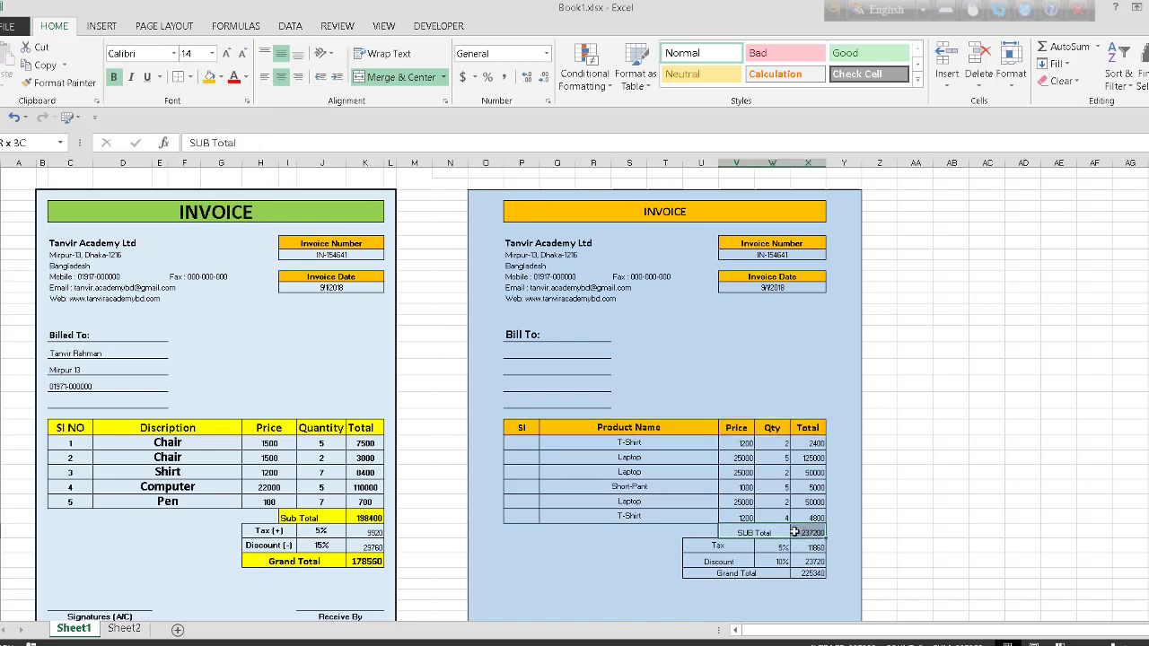
left_click(209, 77)
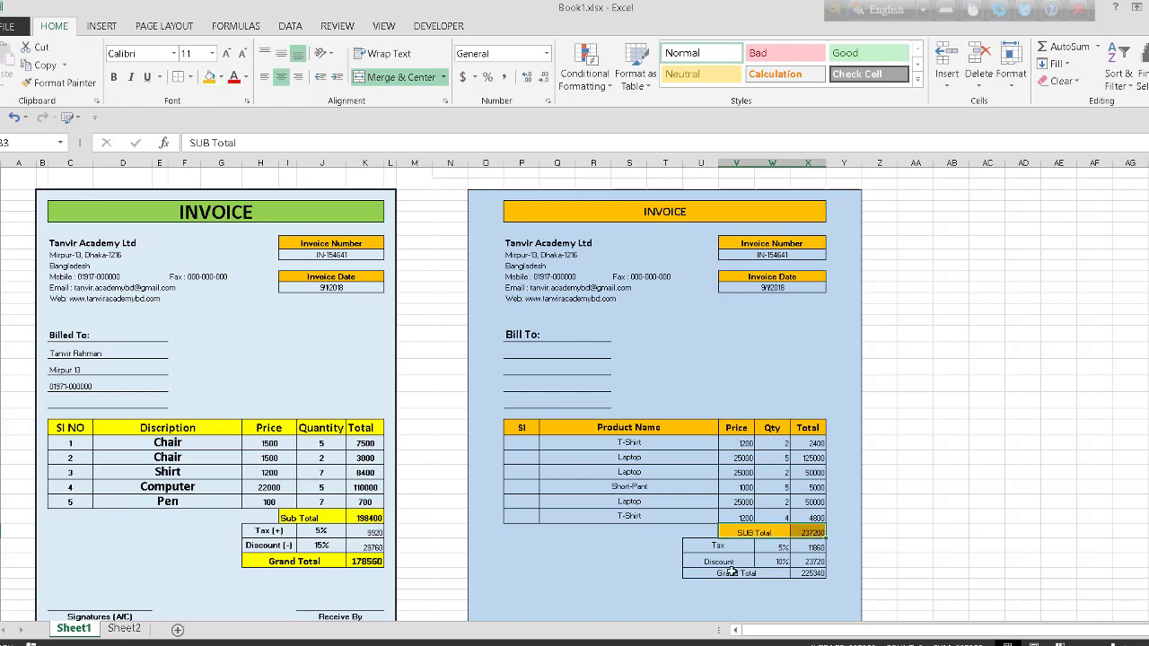
left_click_drag(732, 572, 823, 577)
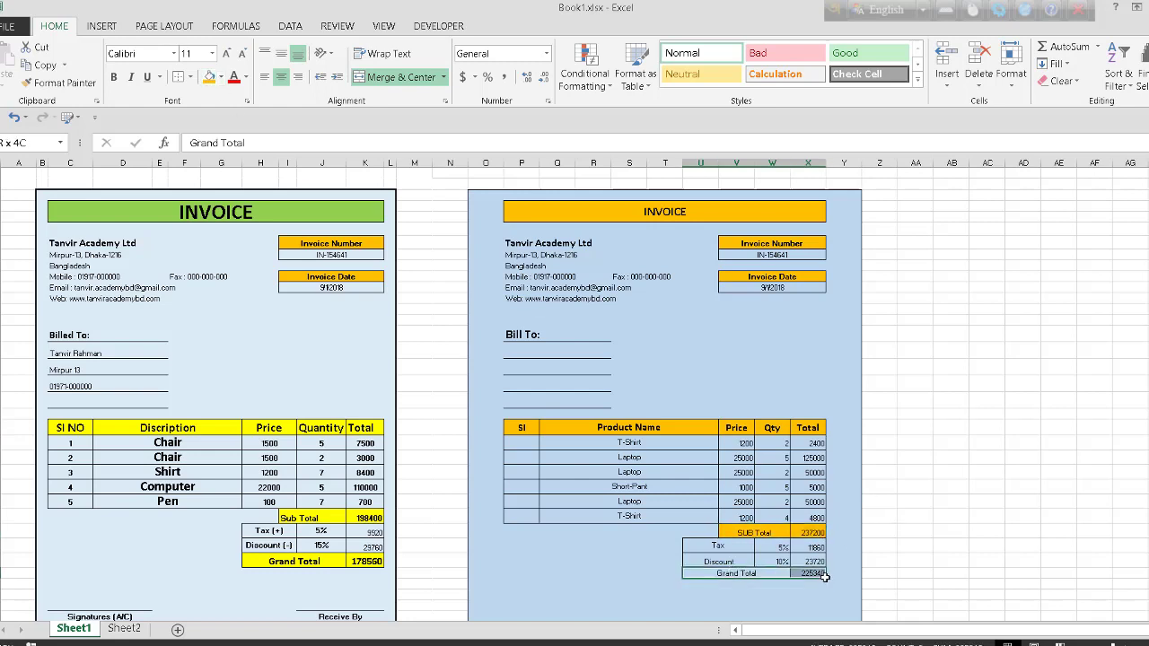
left_click(209, 77)
left_click(924, 471)
- Change the second product row of the new invoice to Chair using its dropdown list
scroll(1032, 497, "down", 2)
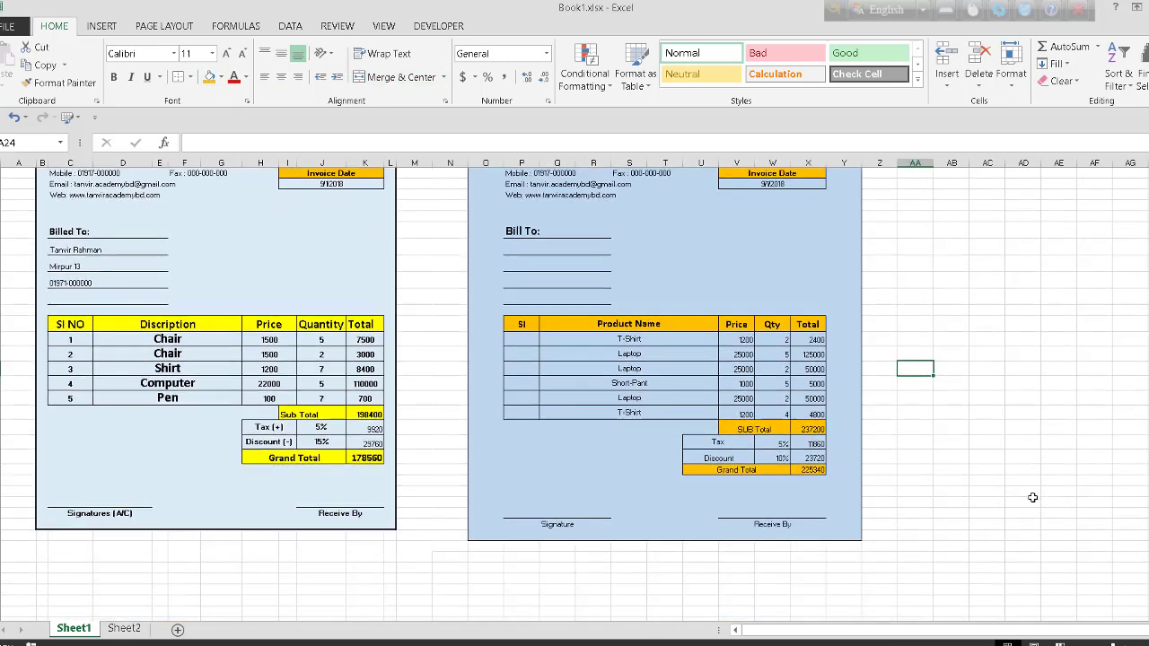
scroll(1032, 497, "up", 2)
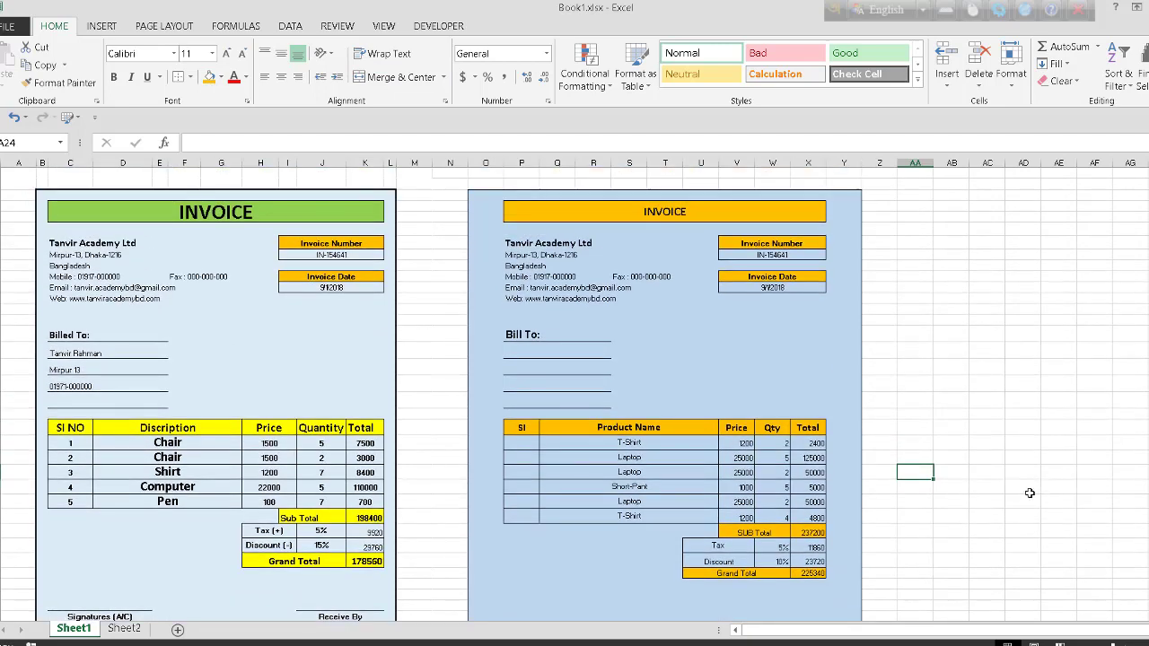
scroll(1029, 493, "down", 2)
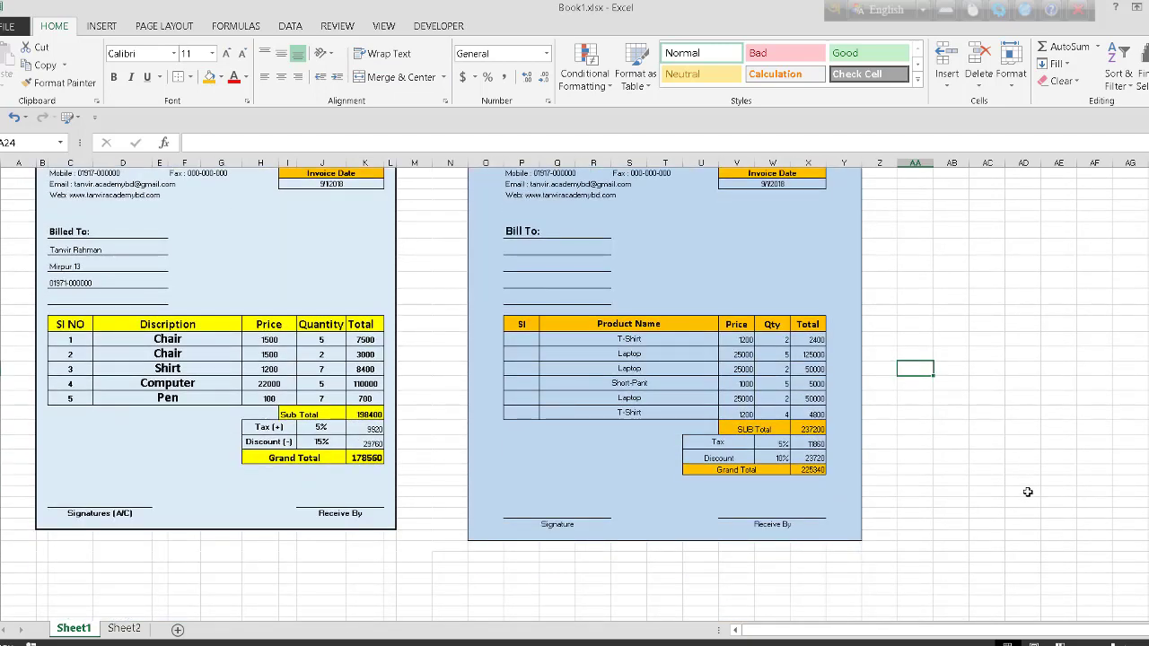
left_click(651, 353)
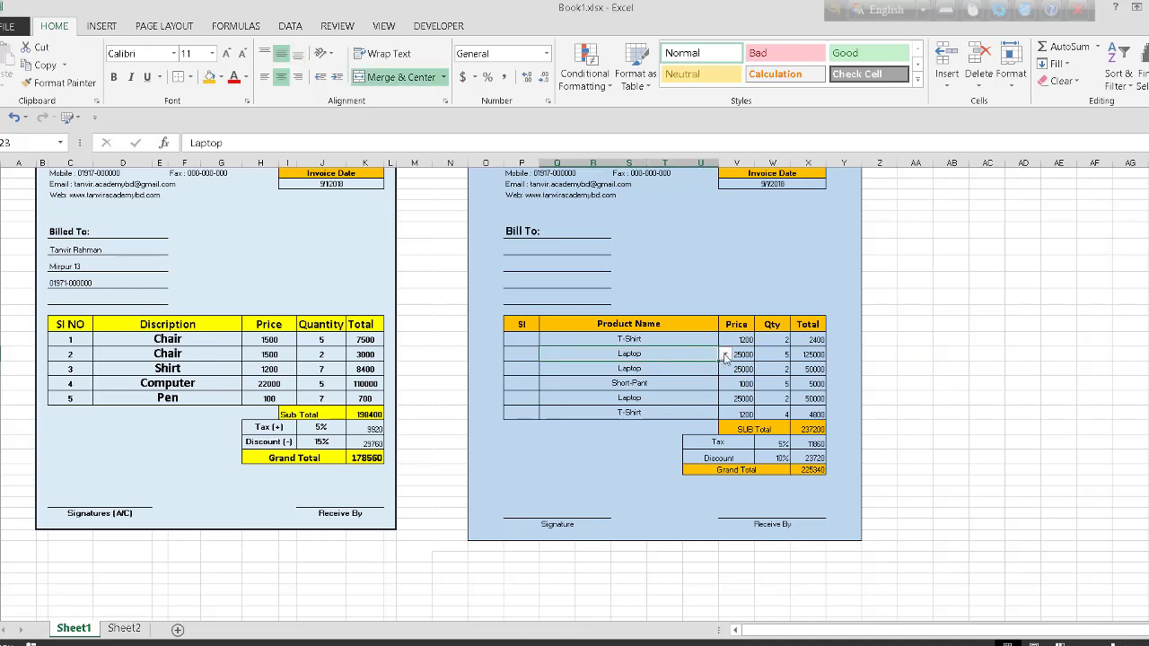
left_click(725, 355)
left_click(659, 409)
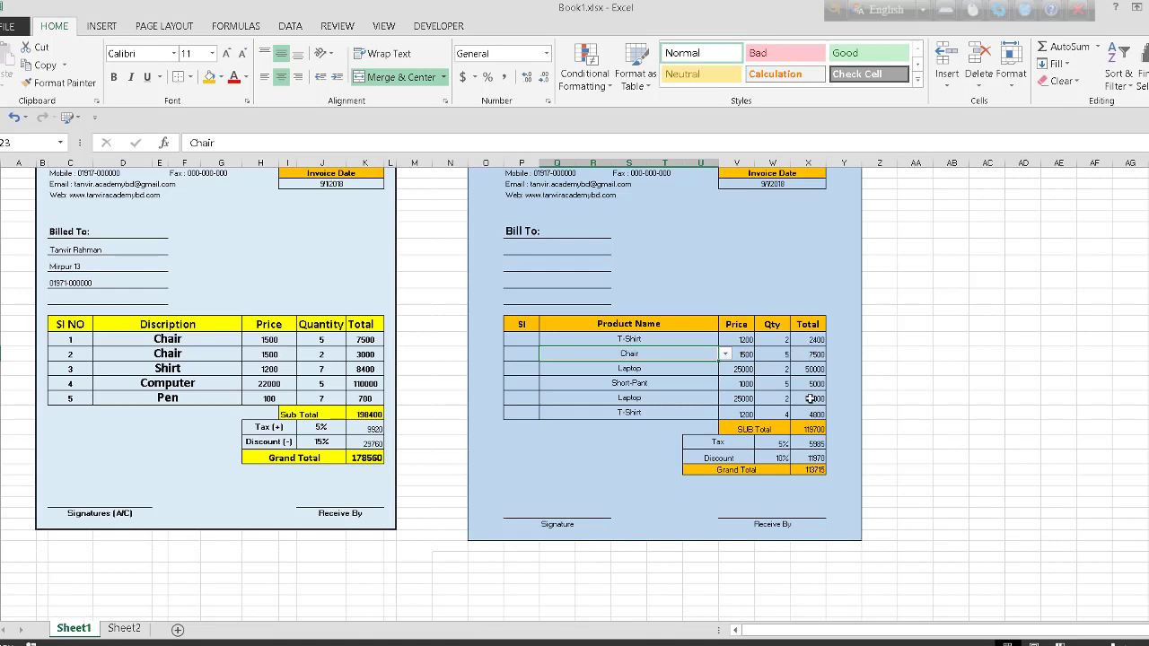
- Review the product and price list on Sheet2 and return to the finished invoice on Sheet1
left_click(646, 338)
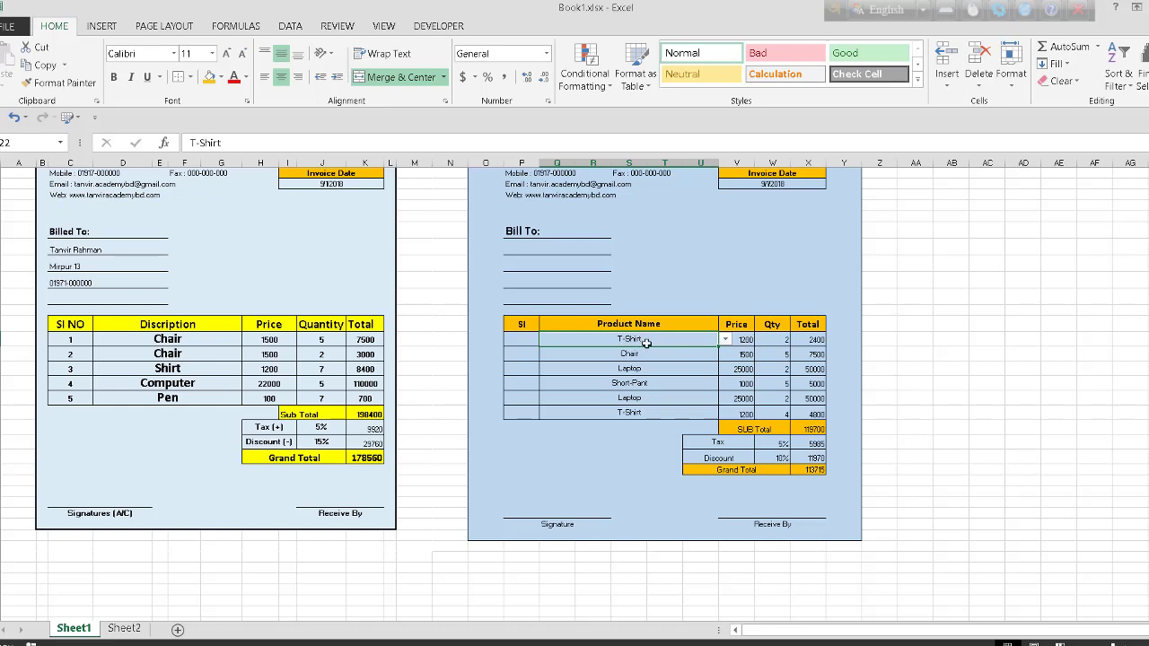
left_click(143, 630)
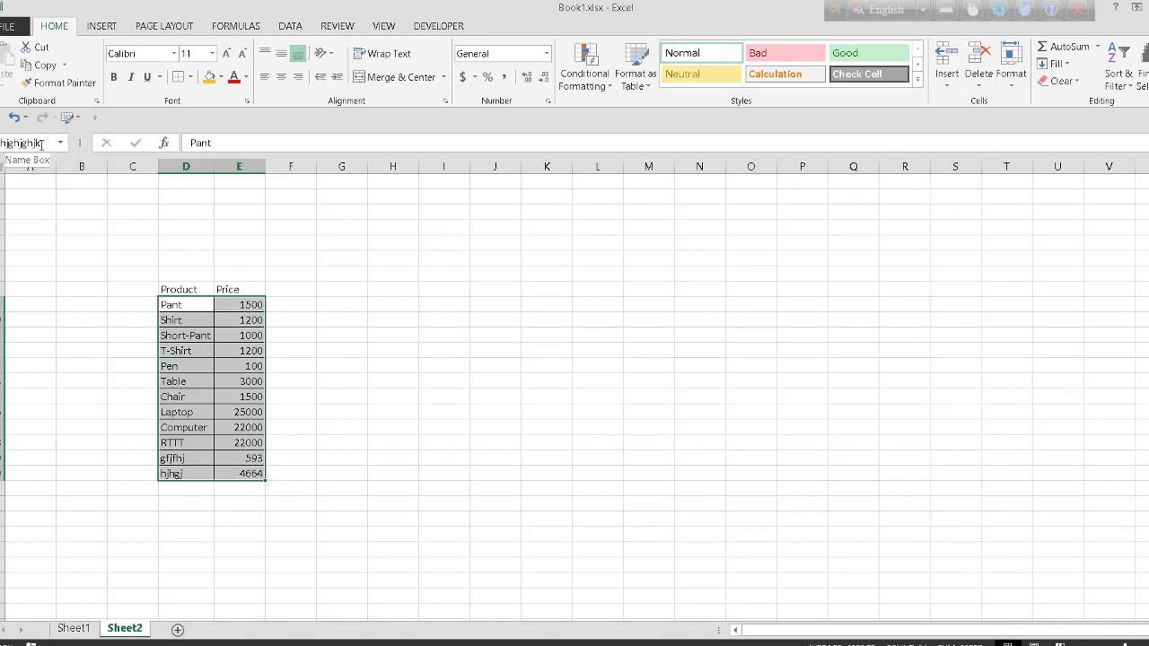
left_click(73, 628)
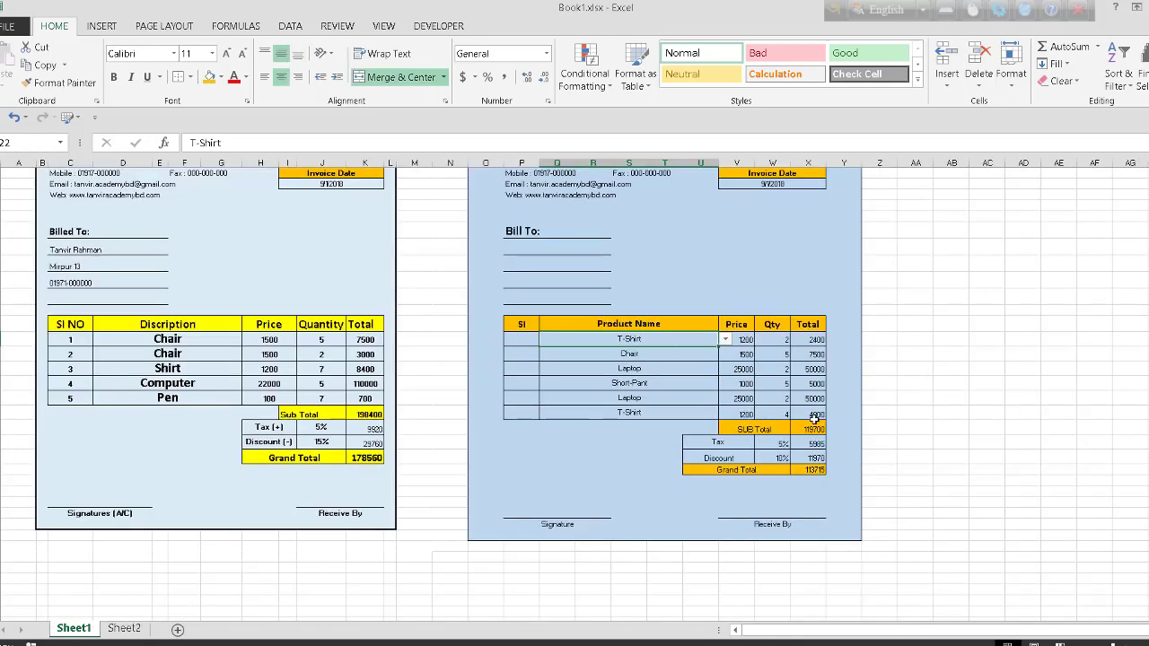
scroll(893, 404, "up", 1)
scroll(893, 404, "down", 1)
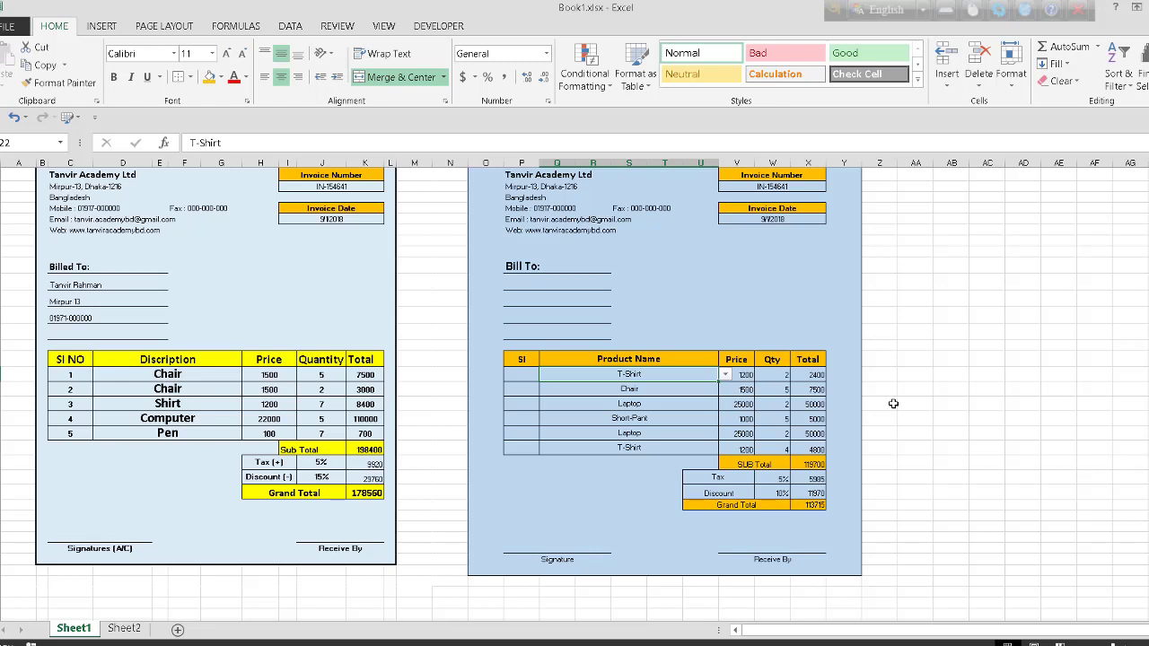
scroll(895, 397, "up", 1)
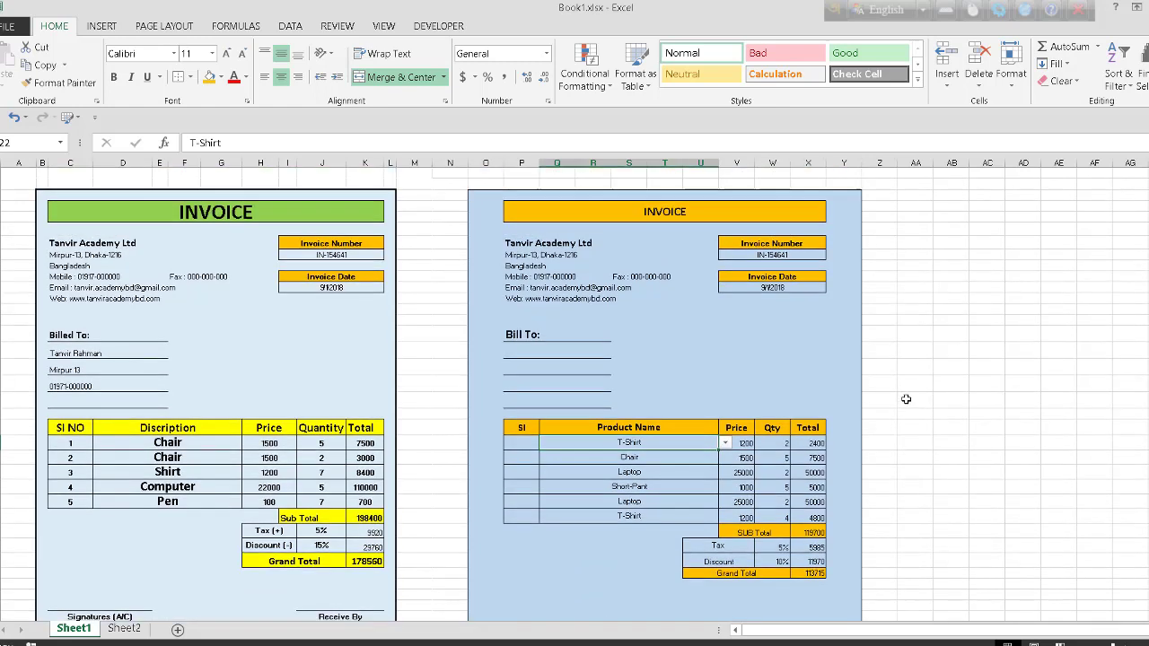